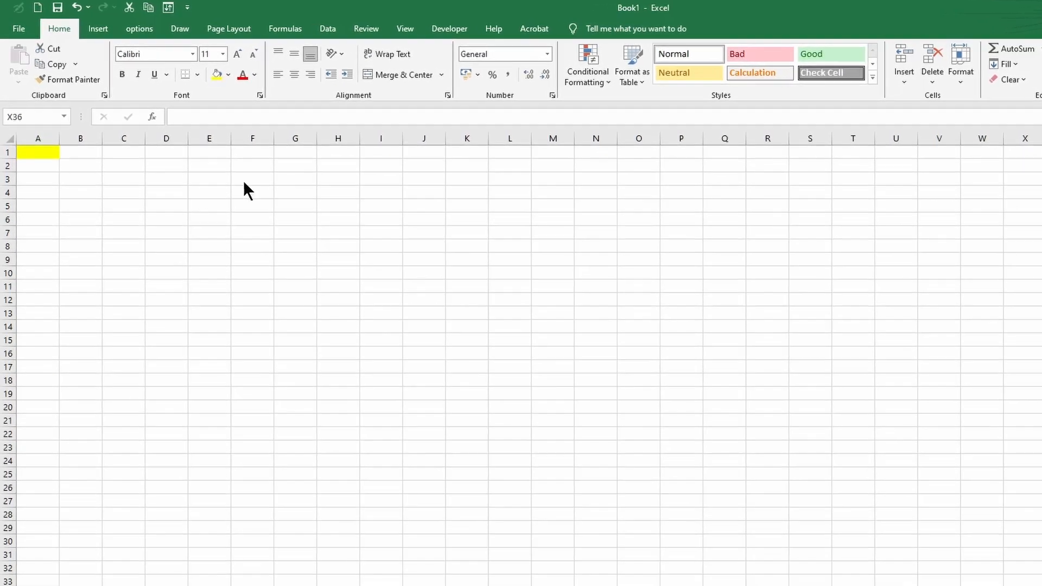
Enter the value 5 in cell E2 and the value 3 in cell E3
{"action": "left_click", "coordinate": [210, 166]}
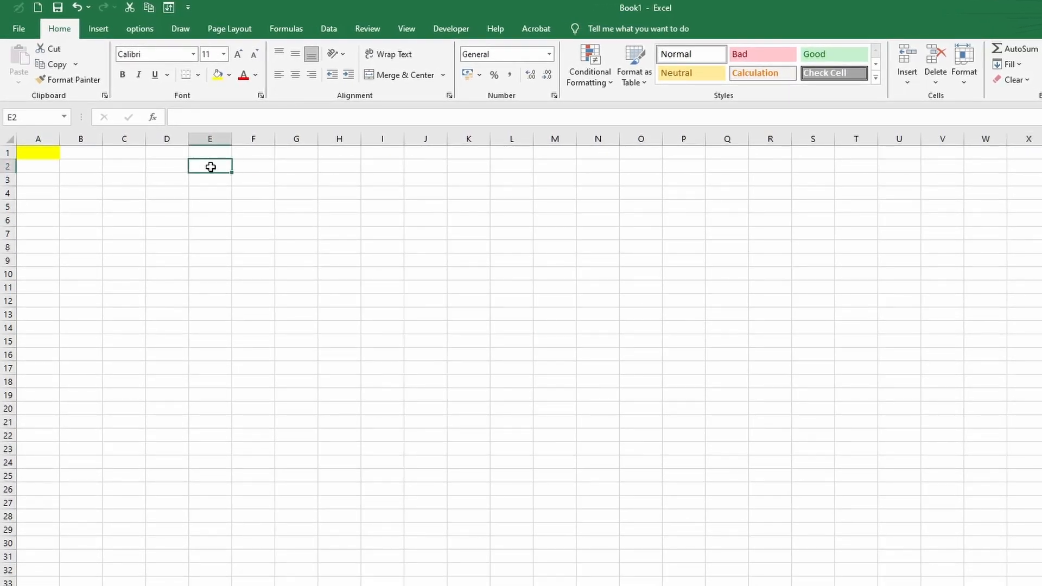
{"action": "type", "text": "5"}
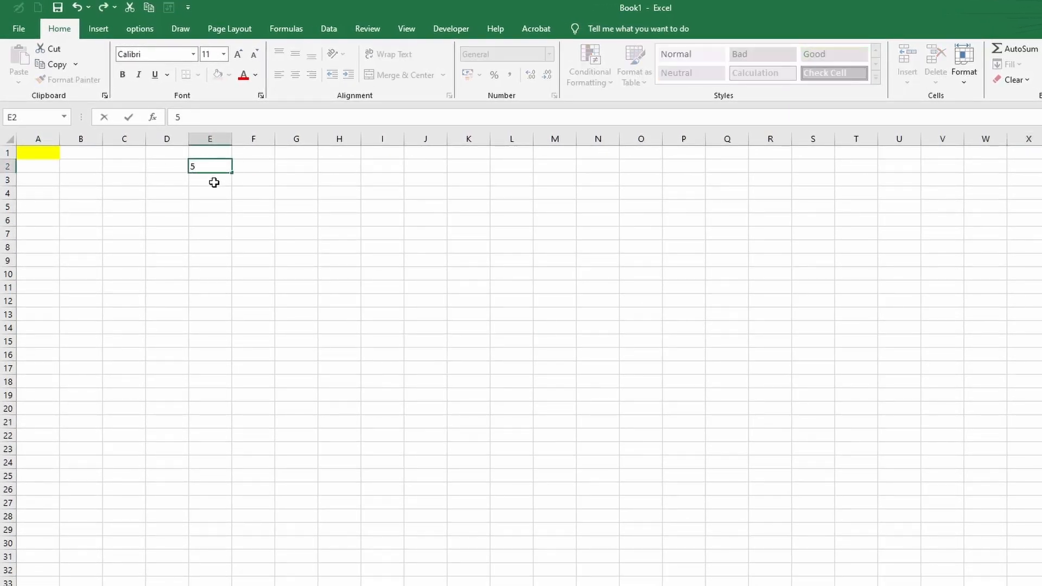
{"action": "key", "text": "Return"}
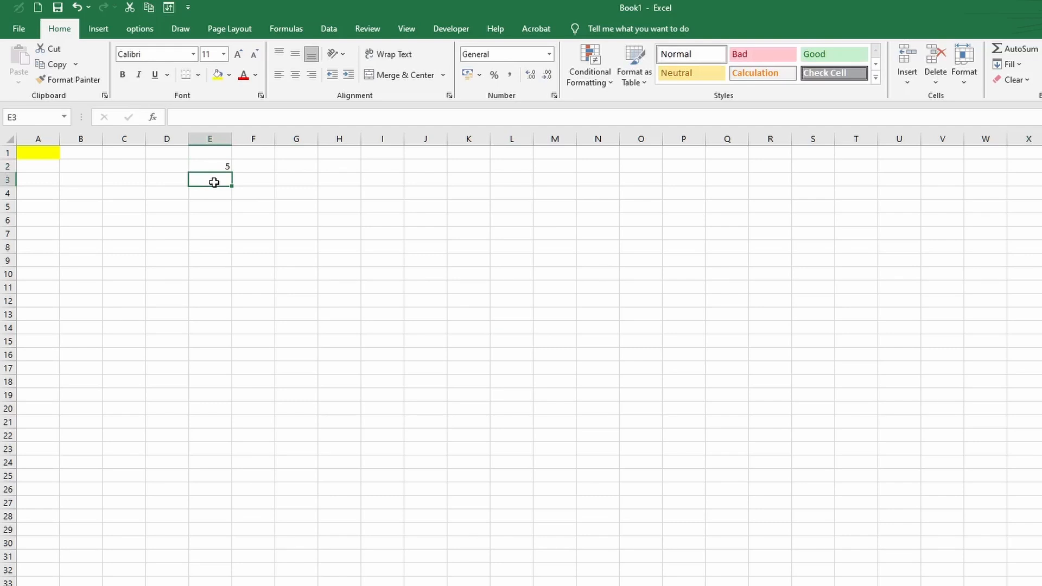
{"action": "type", "text": "3"}
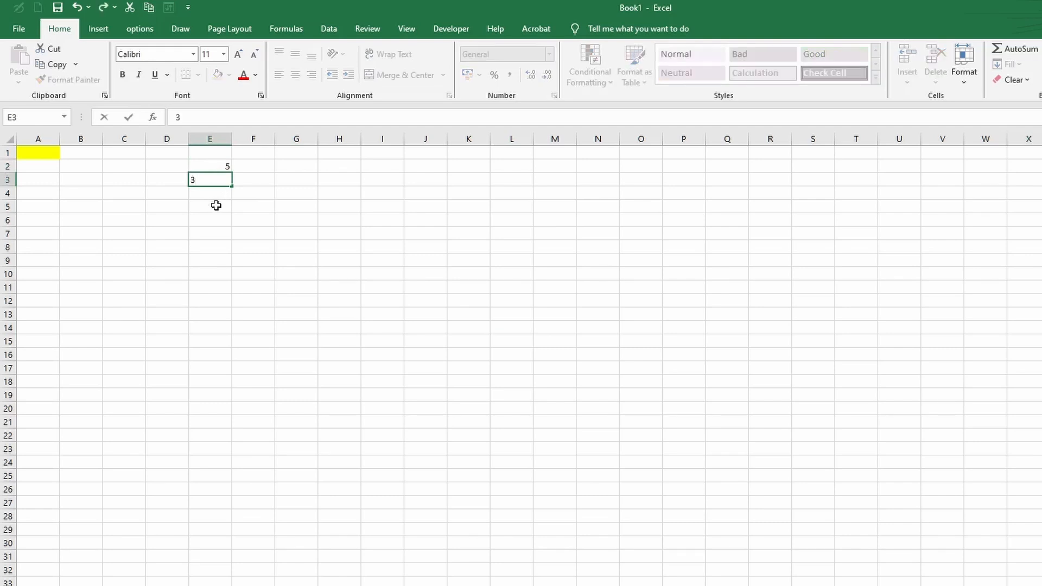
Add the two numbers in cell E5 with the constant-based formula =5+3
{"action": "left_click", "coordinate": [216, 205]}
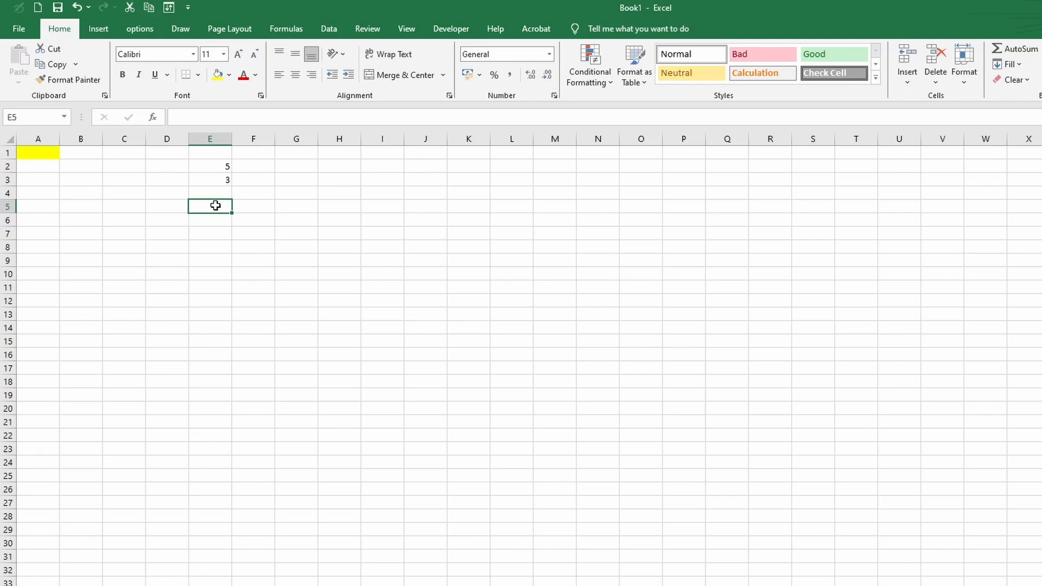
{"action": "type", "text": "="}
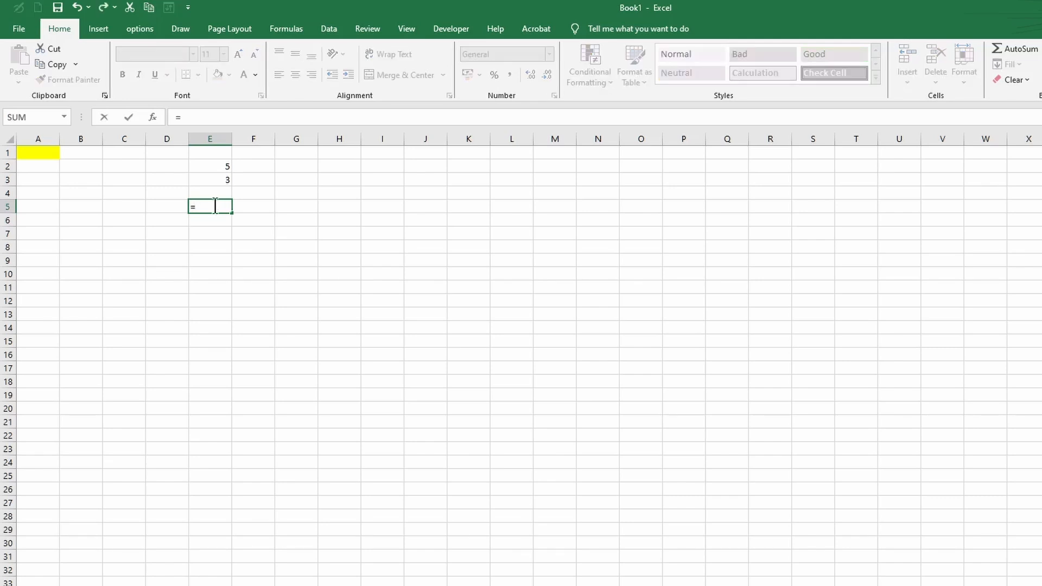
{"action": "type", "text": "5+3"}
{"action": "key", "text": "Return"}
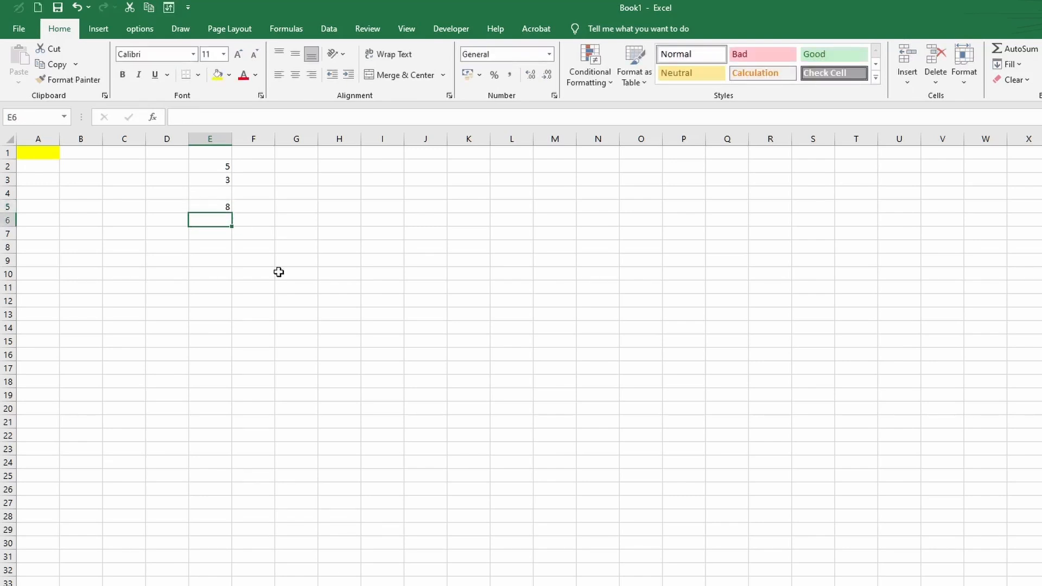
Change the value in cell E2 to 6 and the value in E3 to 4
{"action": "left_click", "coordinate": [222, 206]}
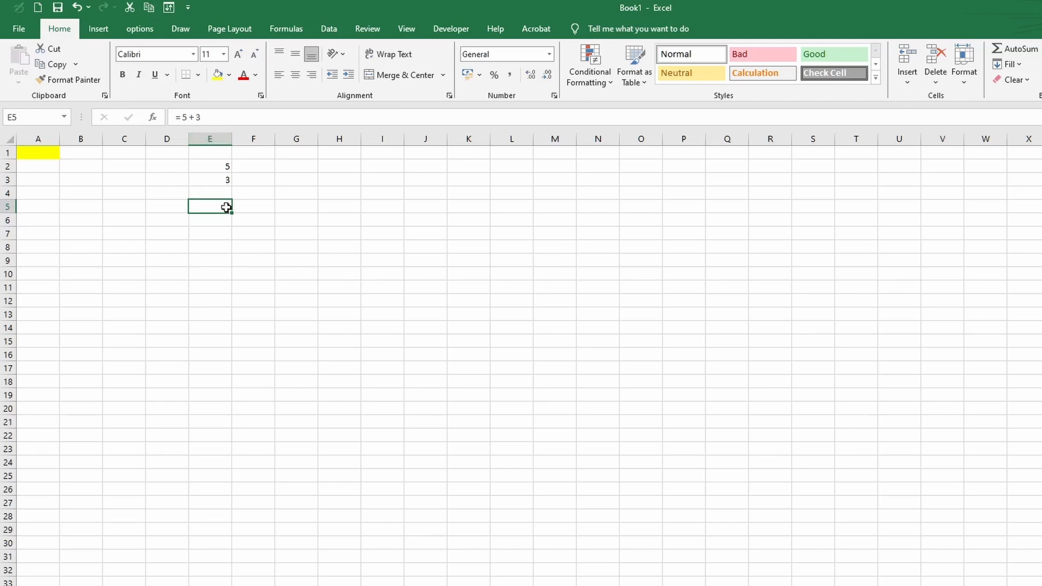
{"action": "left_click", "coordinate": [206, 232]}
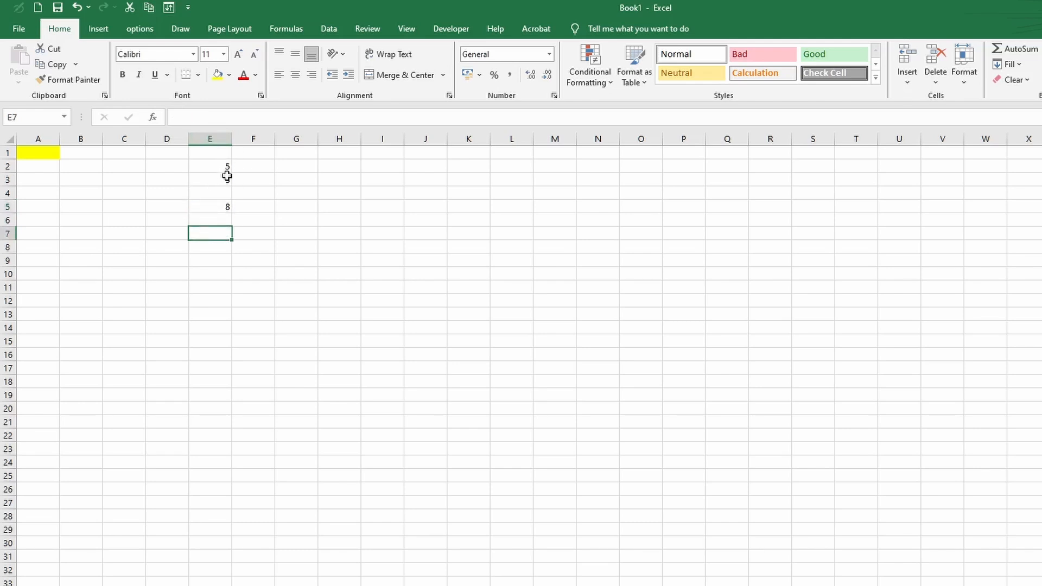
{"action": "left_click", "coordinate": [228, 207]}
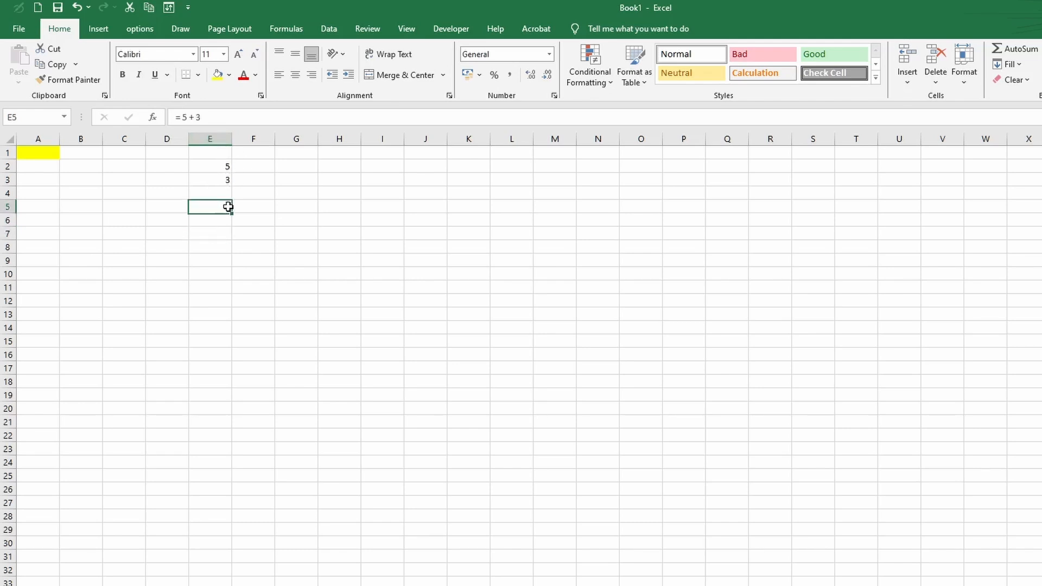
{"action": "left_click", "coordinate": [229, 166]}
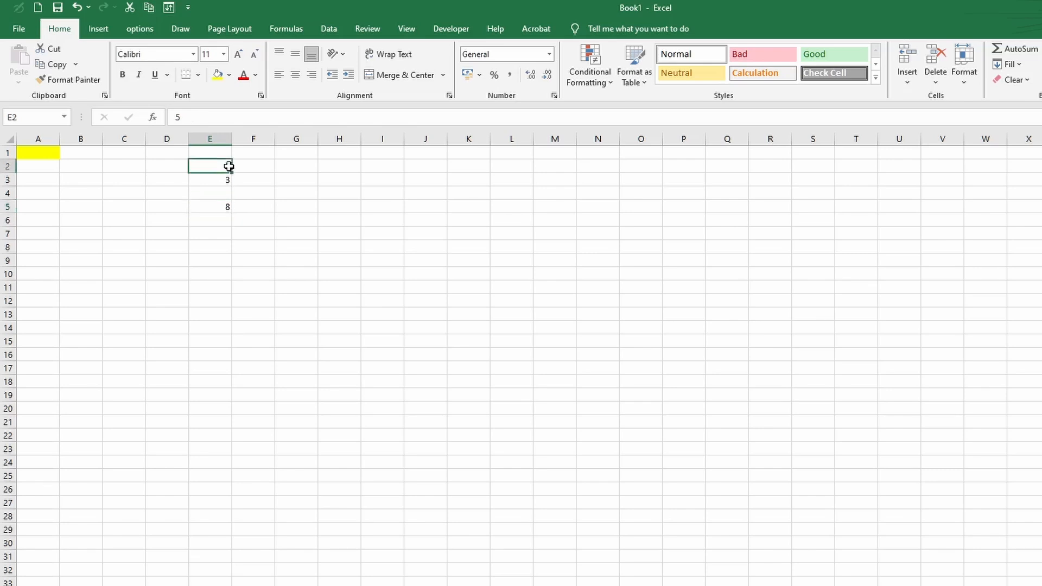
{"action": "type", "text": "6"}
{"action": "left_click", "coordinate": [224, 180]}
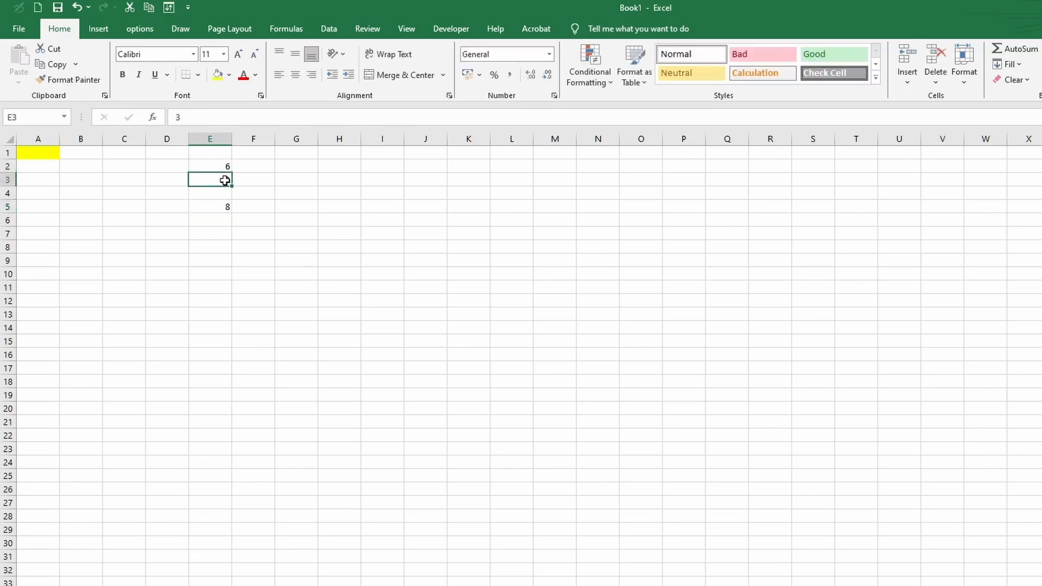
{"action": "type", "text": "4"}
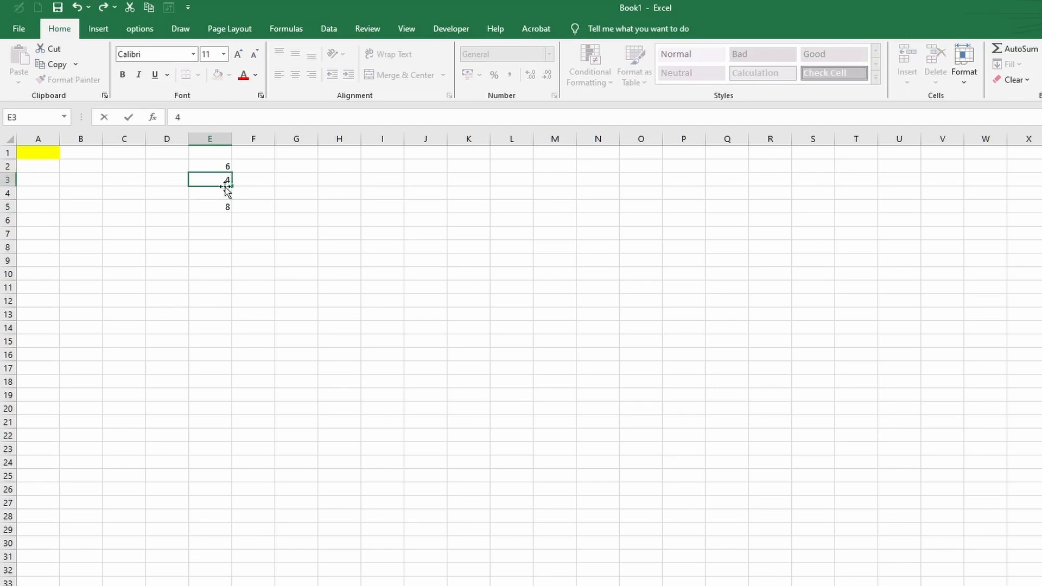
Edit the formula in cell E5 so it adds the constants 6 and 4
{"action": "left_click", "coordinate": [223, 205]}
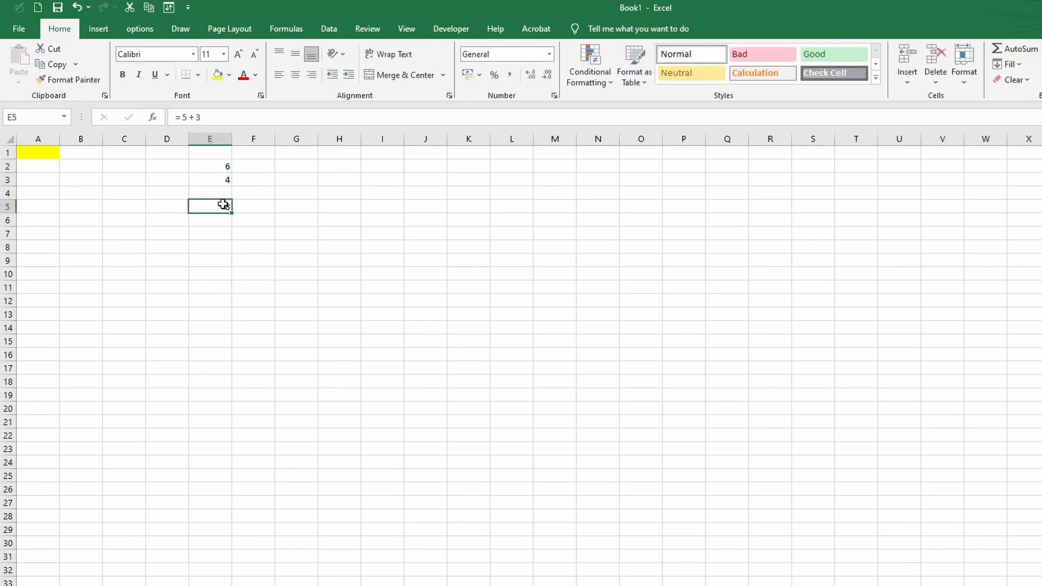
{"action": "left_click", "coordinate": [188, 117]}
{"action": "key", "text": "BackSpace"}
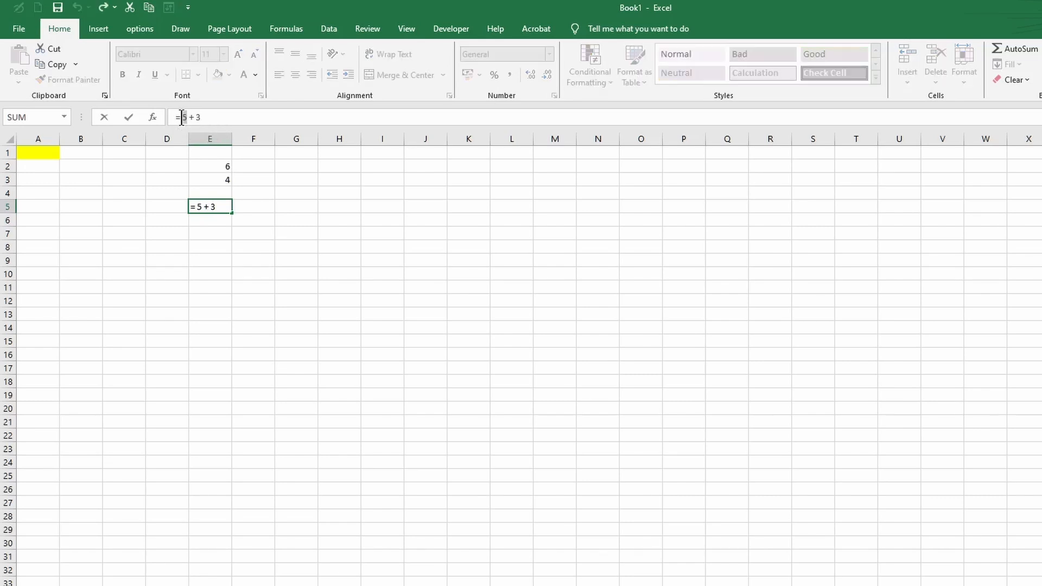
{"action": "type", "text": "6"}
{"action": "double_click", "coordinate": [196, 116]}
{"action": "type", "text": "4"}
{"action": "key", "text": "Return"}
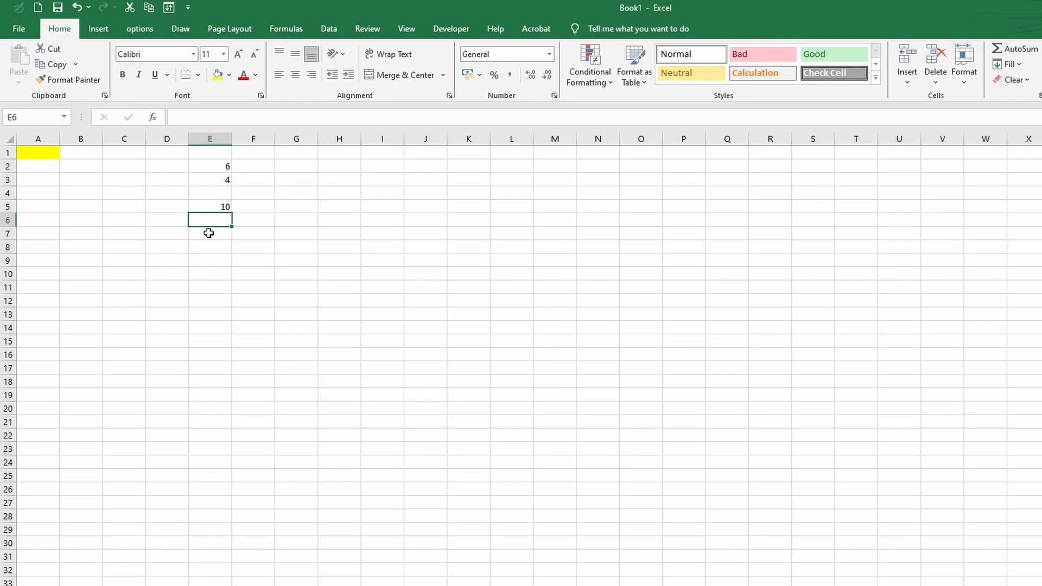
Replace the constants in E5's formula with references to the input cells, making it =E2+E3
{"action": "left_click", "coordinate": [209, 232]}
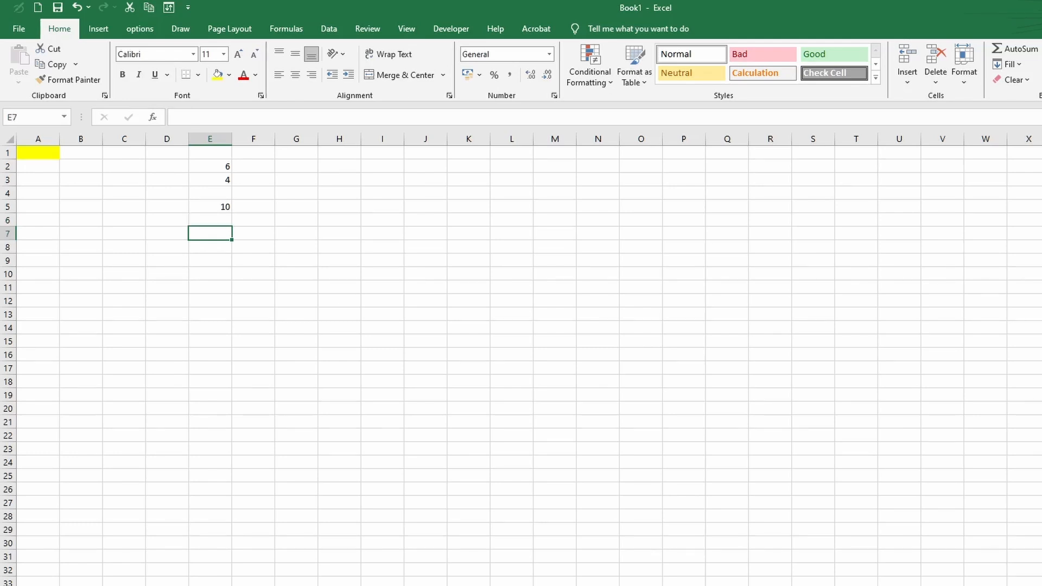
{"action": "key", "text": "alt"}
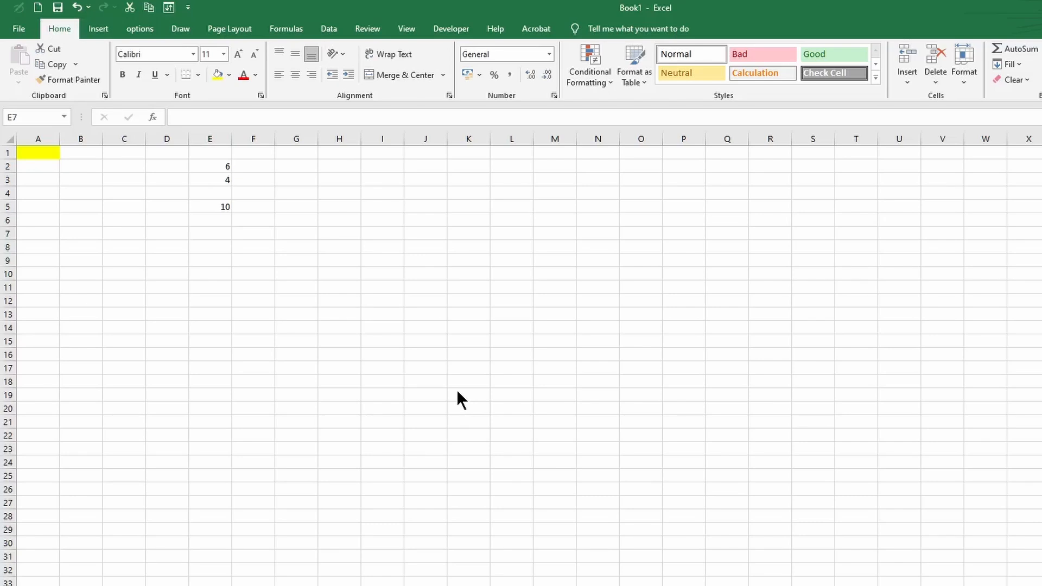
{"action": "left_click", "coordinate": [210, 206]}
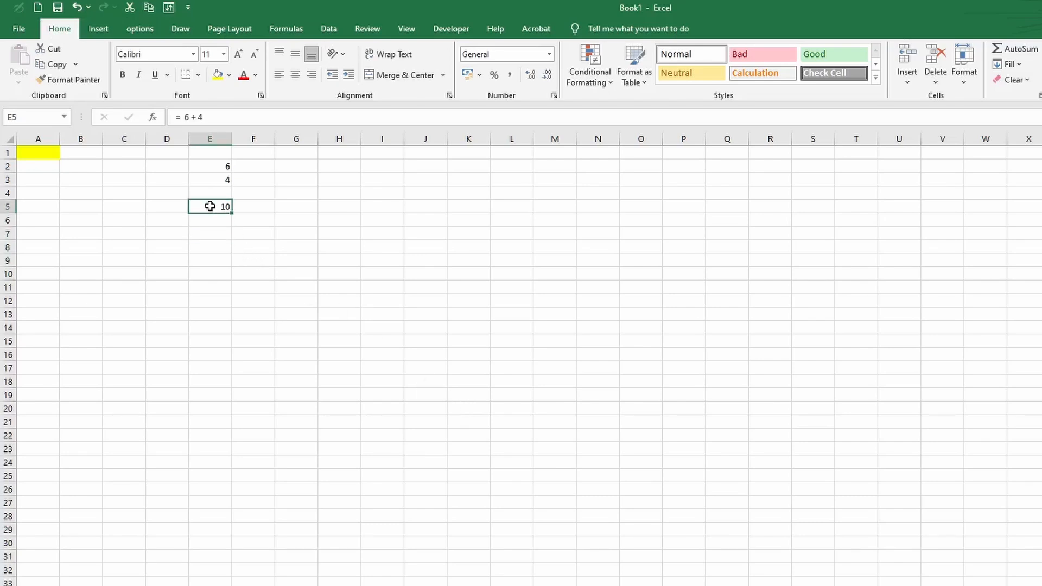
{"action": "double_click", "coordinate": [210, 206]}
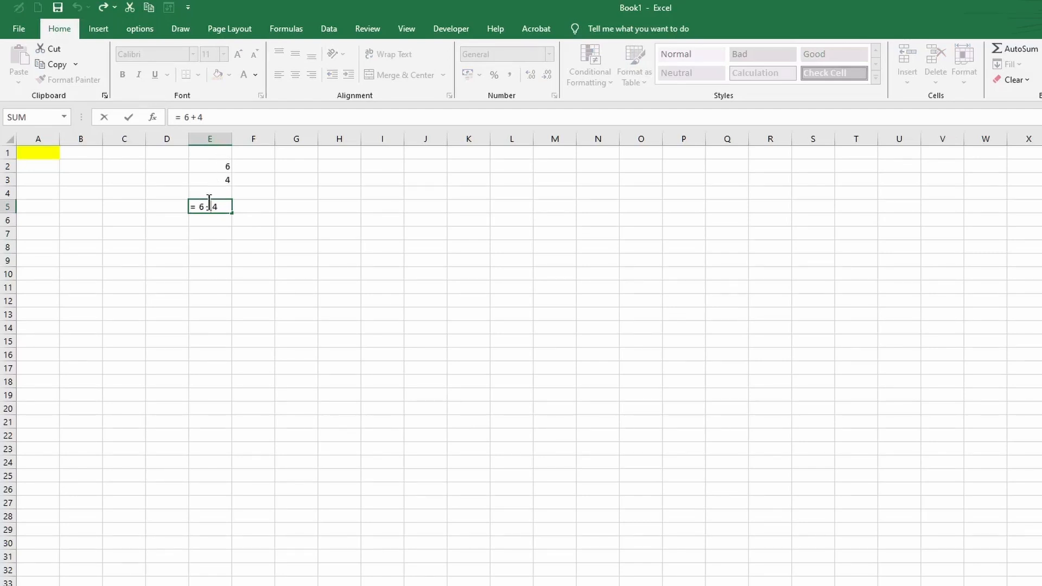
{"action": "left_click_drag", "start_coordinate": [205, 205], "coordinate": [200, 204]}
{"action": "left_click", "coordinate": [212, 167]}
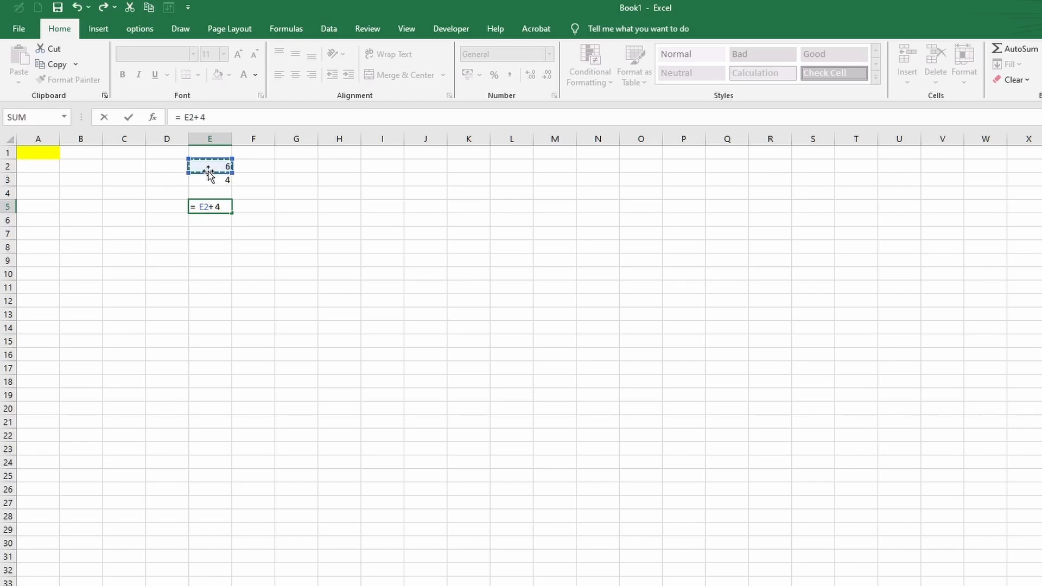
{"action": "left_click", "coordinate": [220, 207]}
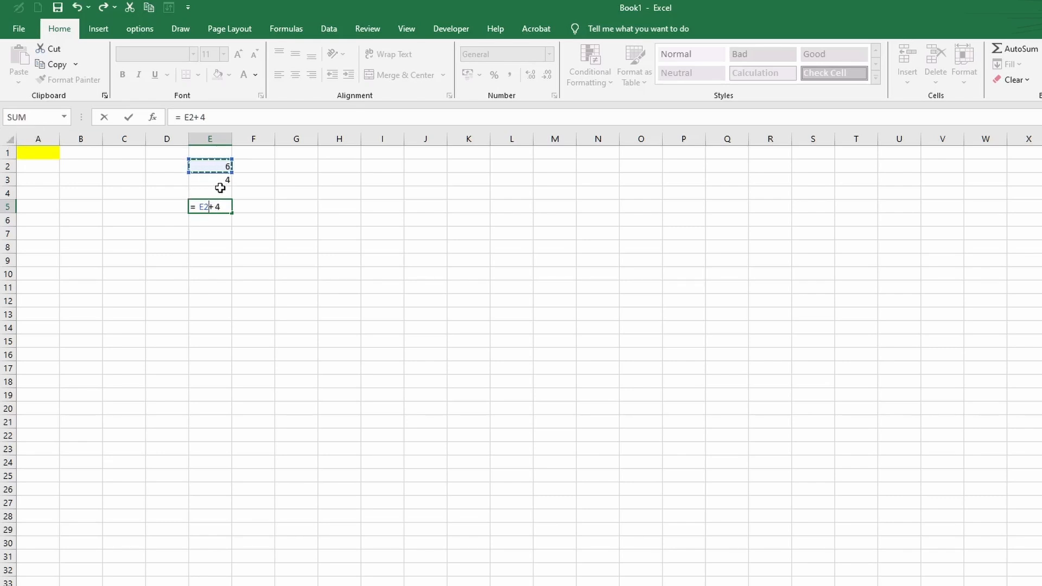
{"action": "key", "text": "BackSpace"}
{"action": "left_click", "coordinate": [221, 179]}
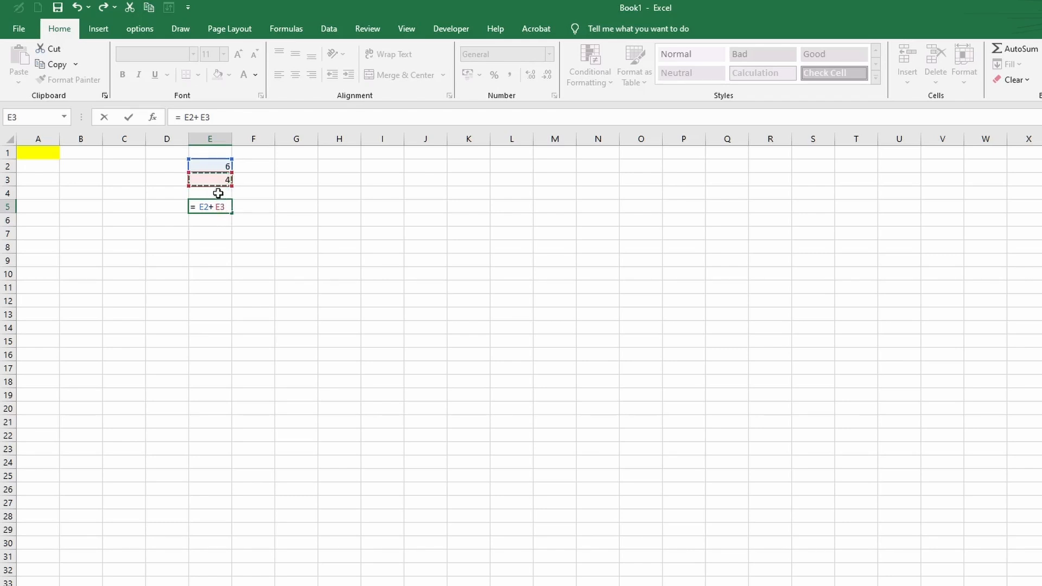
{"action": "key", "text": "Return"}
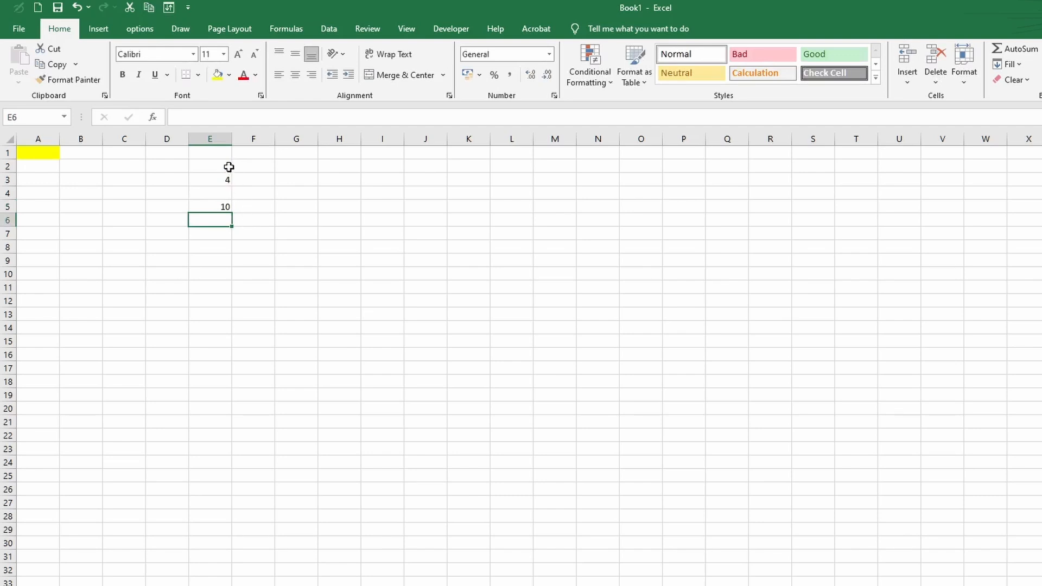
Set cell E2 to 10 and cell E3 to 20 to test the reference-based formula in E5
{"action": "left_click", "coordinate": [227, 205]}
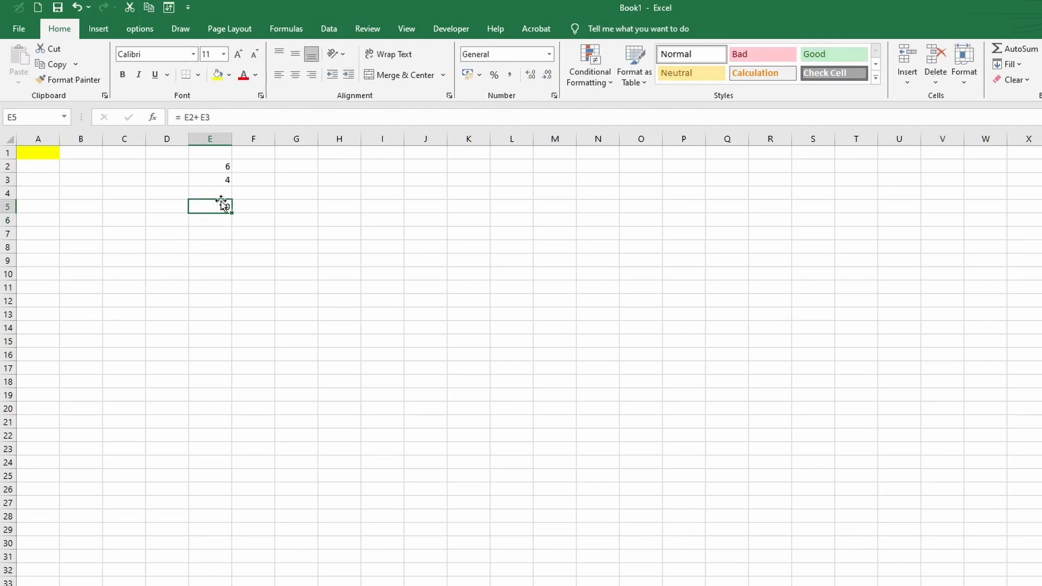
{"action": "left_click", "coordinate": [213, 168]}
{"action": "type", "text": "10"}
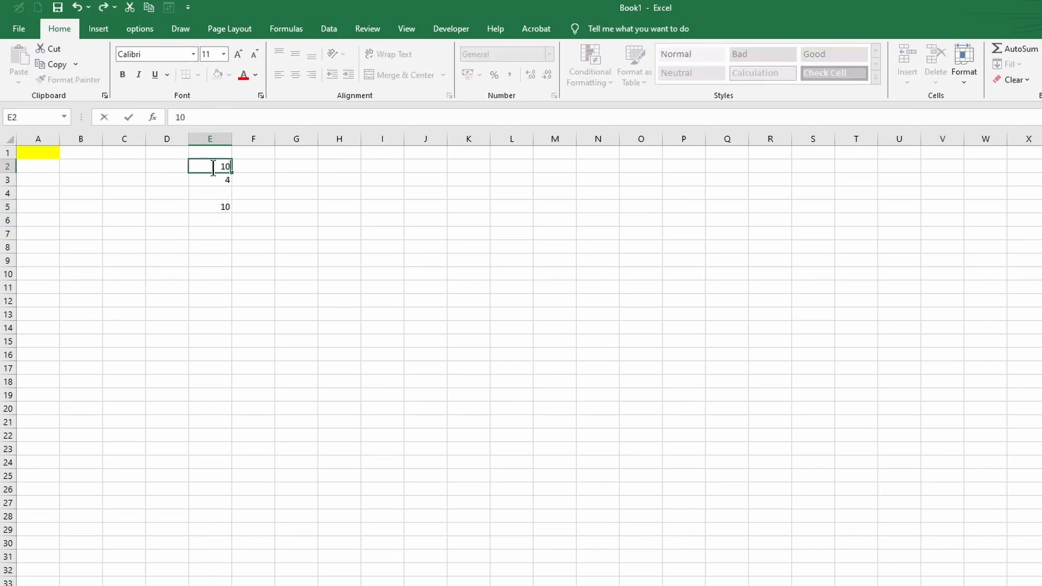
{"action": "left_click", "coordinate": [215, 181]}
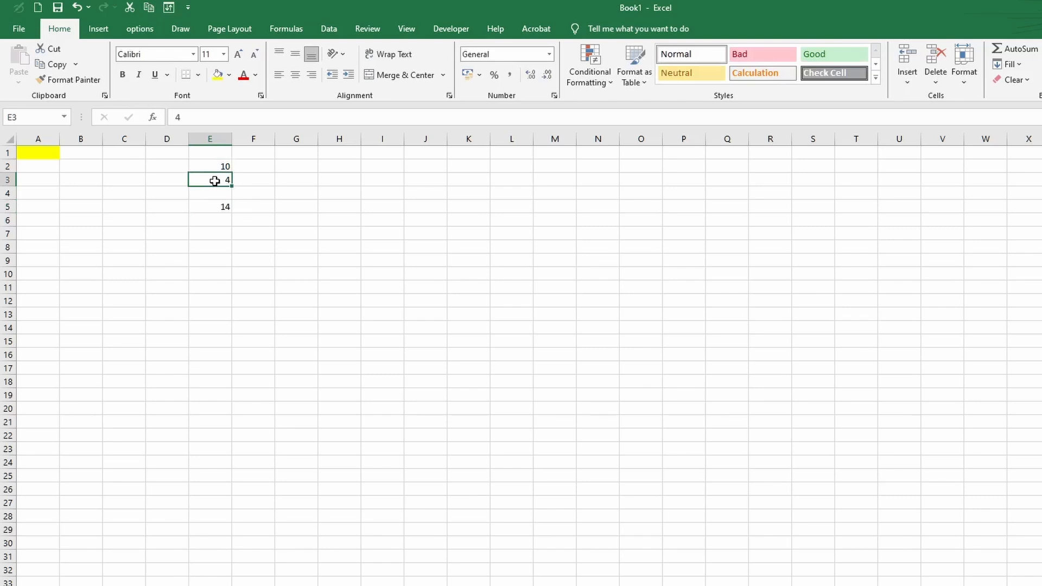
{"action": "type", "text": "20"}
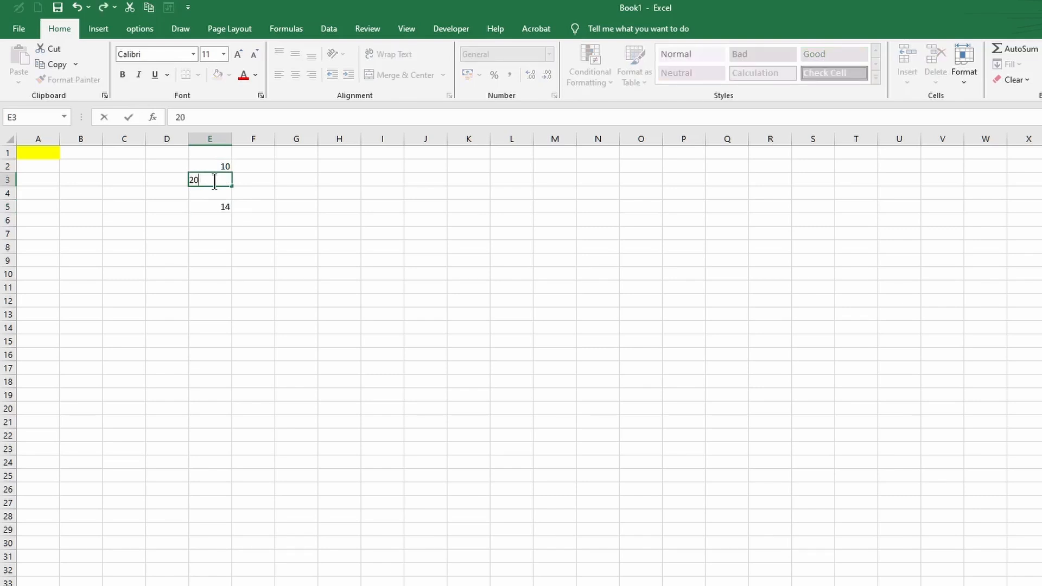
{"action": "key", "text": "Return"}
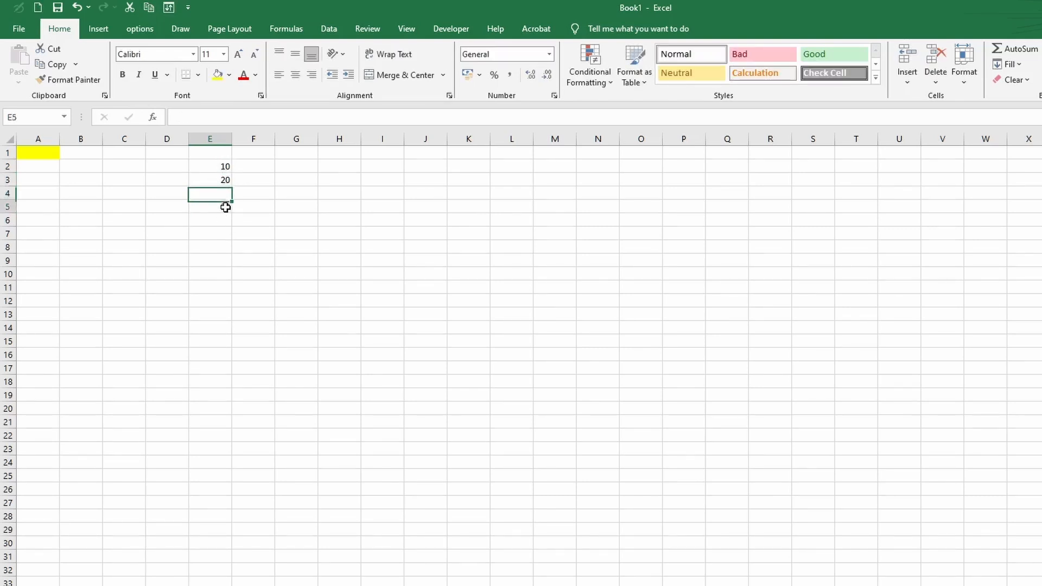
Examine the formula in cell E5 and the input cells it references, leaving it unedited
{"action": "left_click", "coordinate": [217, 209]}
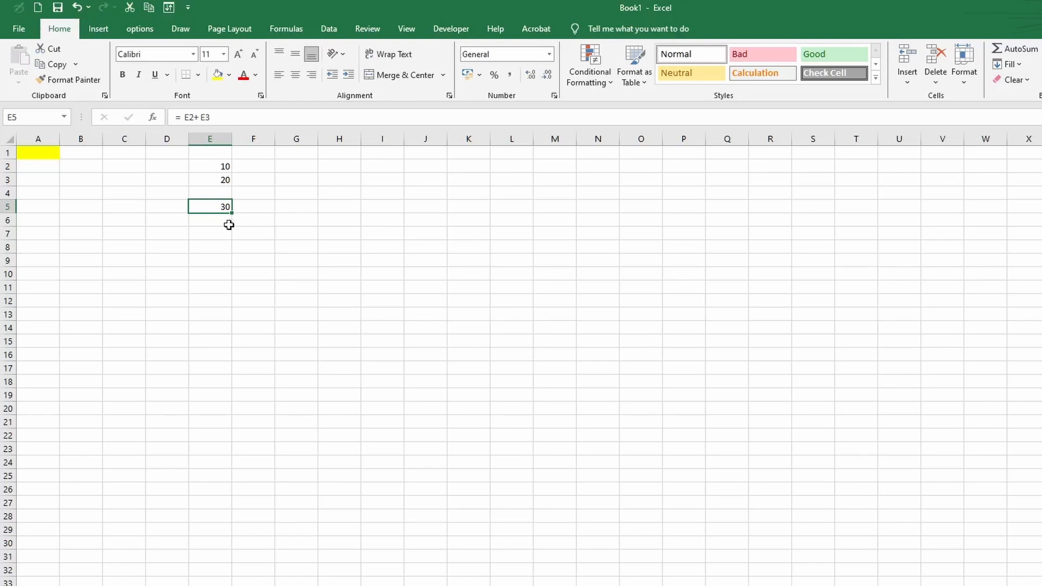
{"action": "left_click", "coordinate": [220, 167]}
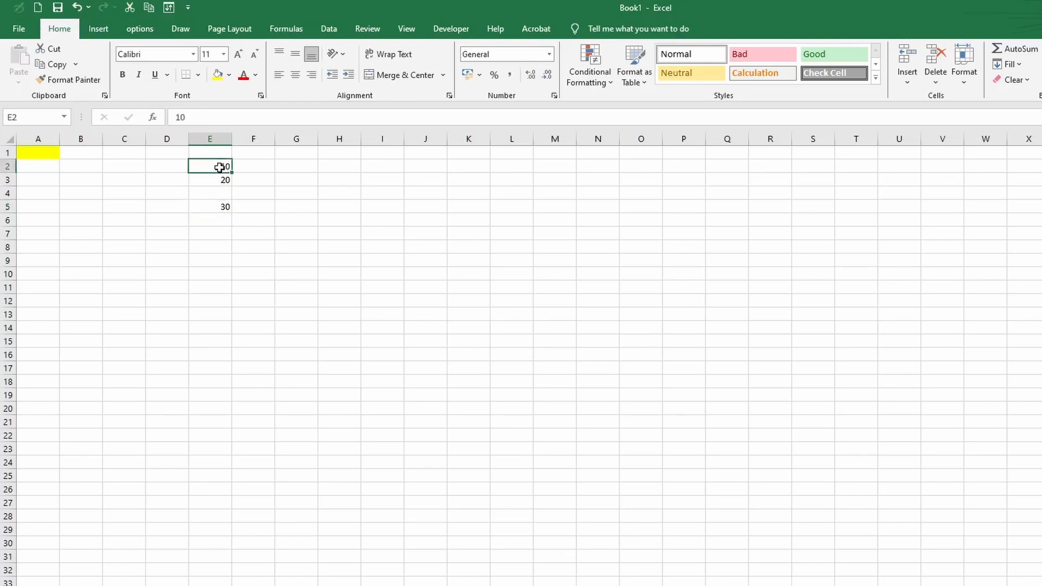
{"action": "double_click", "coordinate": [205, 209]}
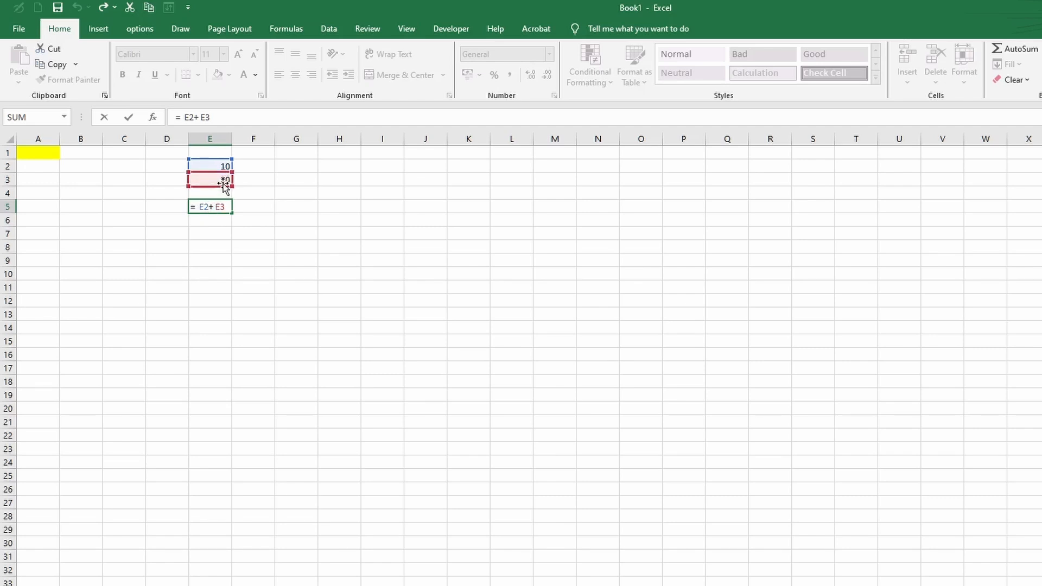
{"action": "left_click", "coordinate": [210, 252]}
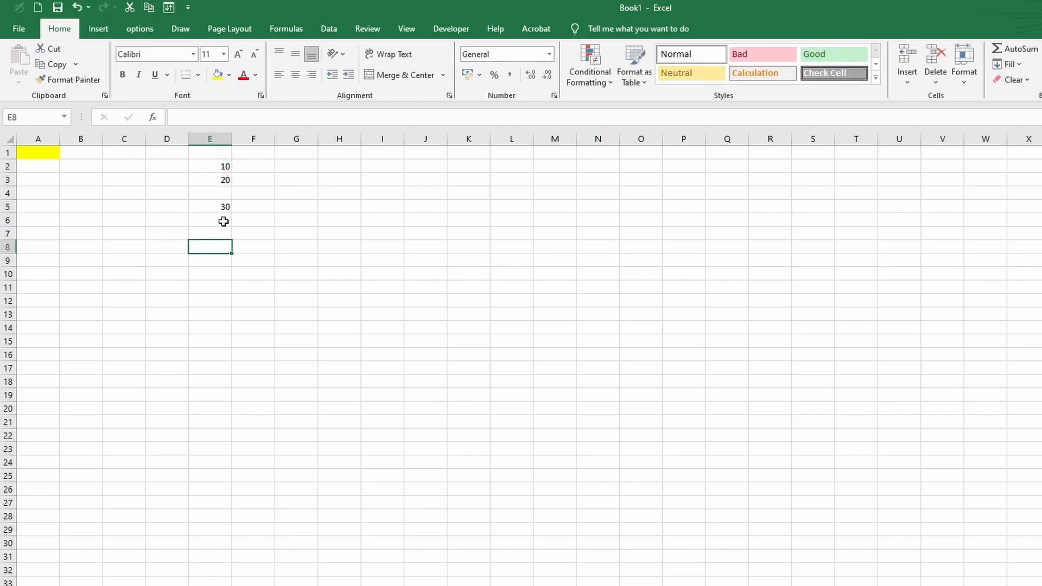
{"action": "left_click", "coordinate": [218, 204]}
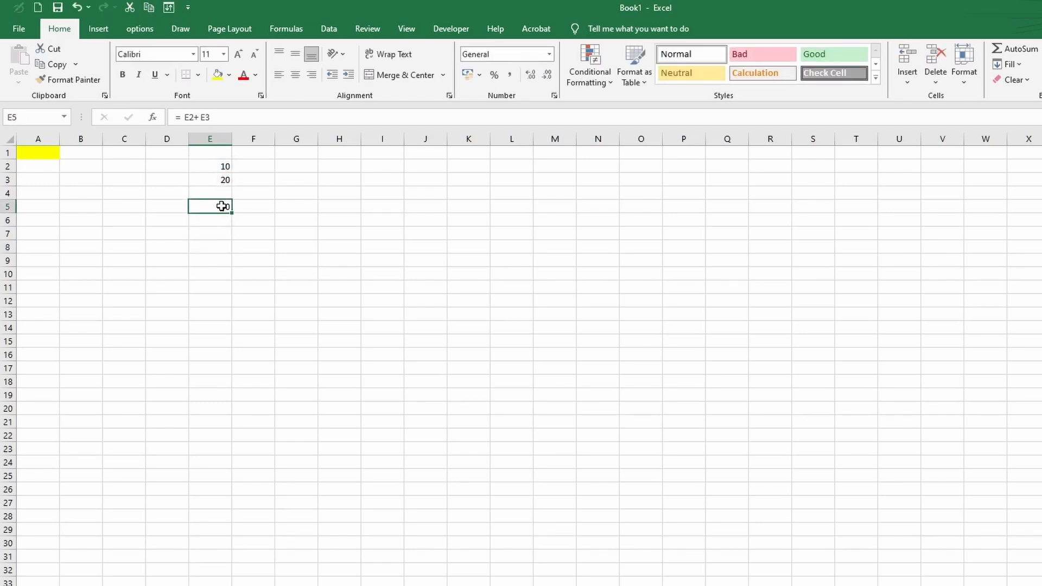
{"action": "left_click", "coordinate": [251, 208]}
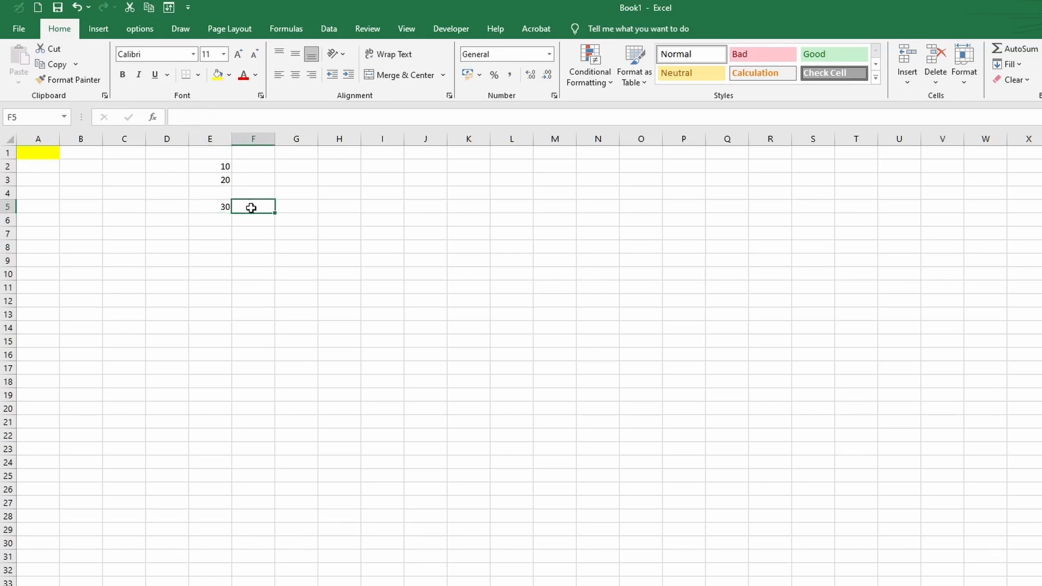
Enter a formula in cell F5 that adds the two input cells, = E2 + E3
{"action": "type", "text": "="}
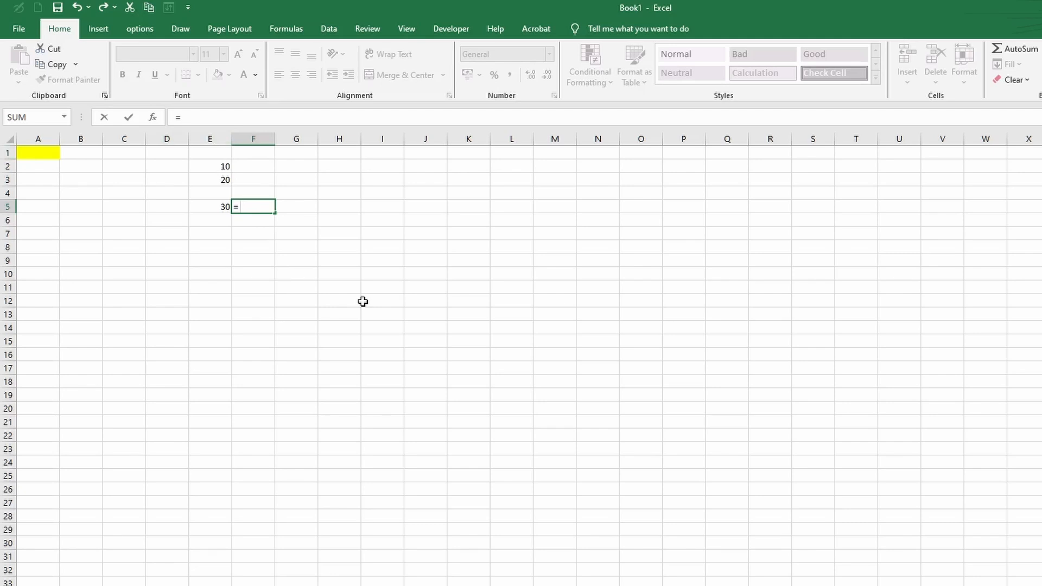
{"action": "type", "text": "E2 "}
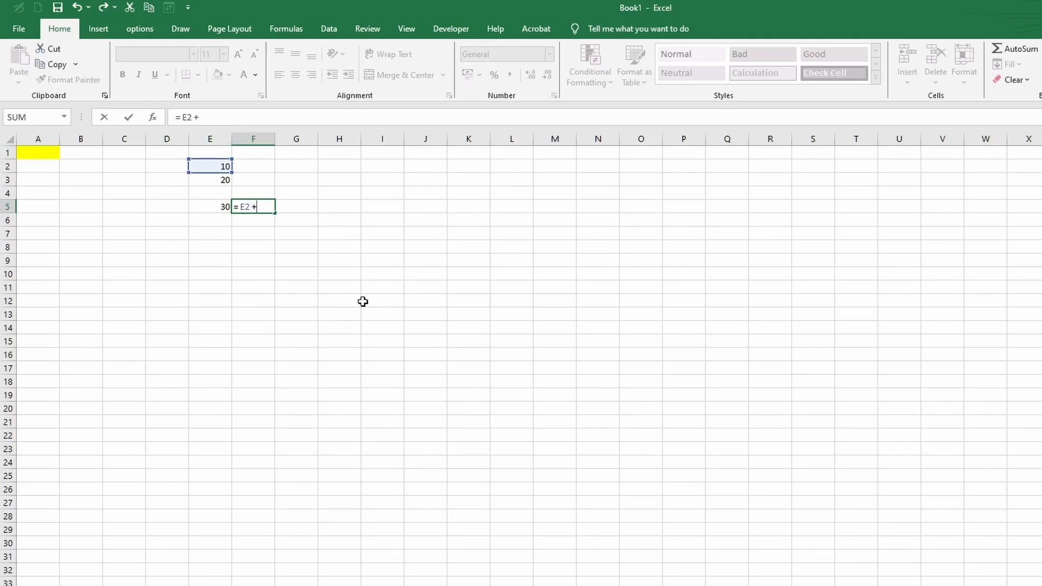
{"action": "type", "text": "+ E3"}
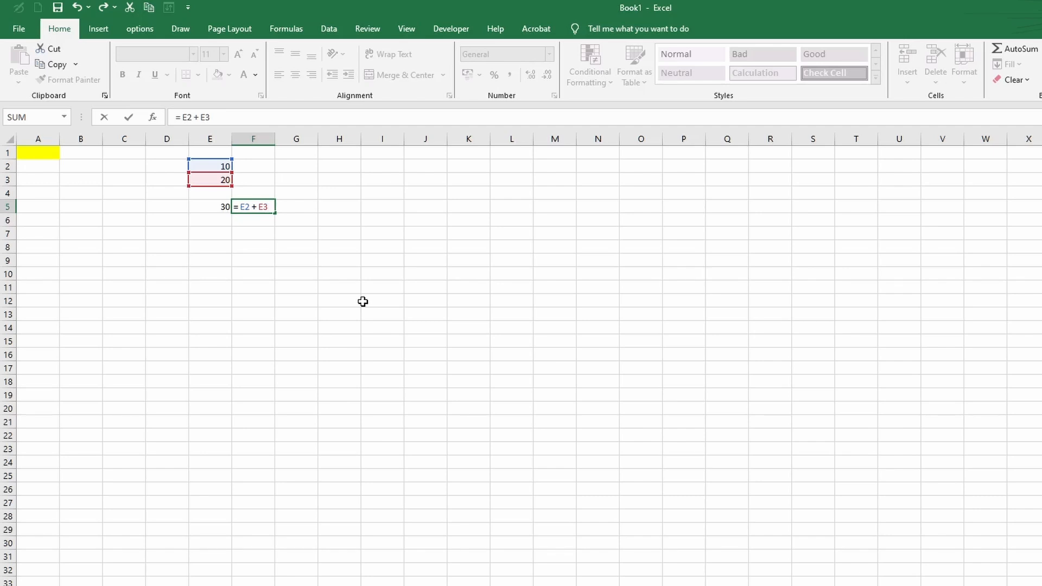
{"action": "key", "text": "Return"}
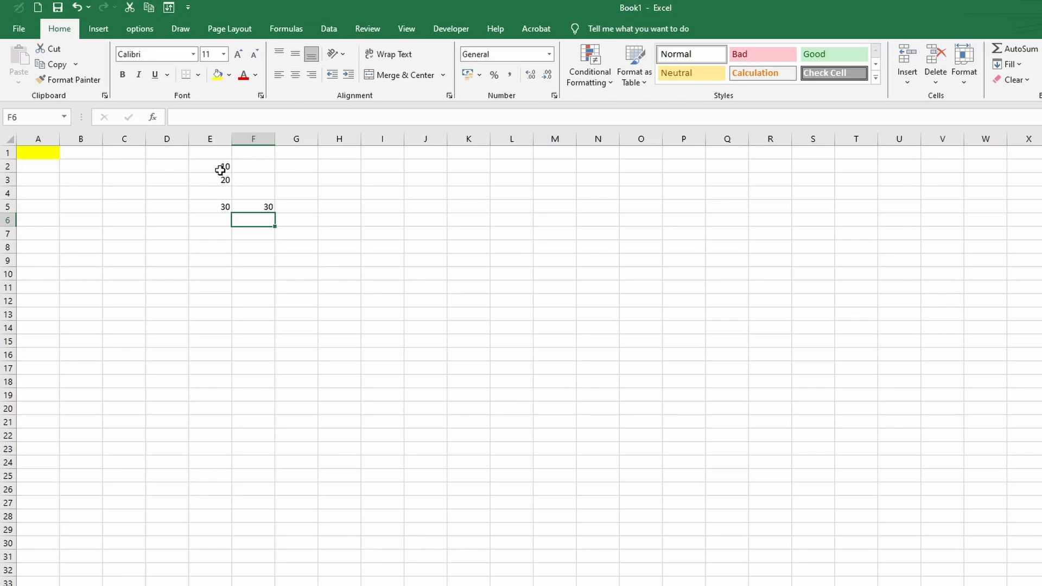
Enter 30 in cell F2 and 40 in cell F3 as a second column of inputs
{"action": "left_click", "coordinate": [266, 165]}
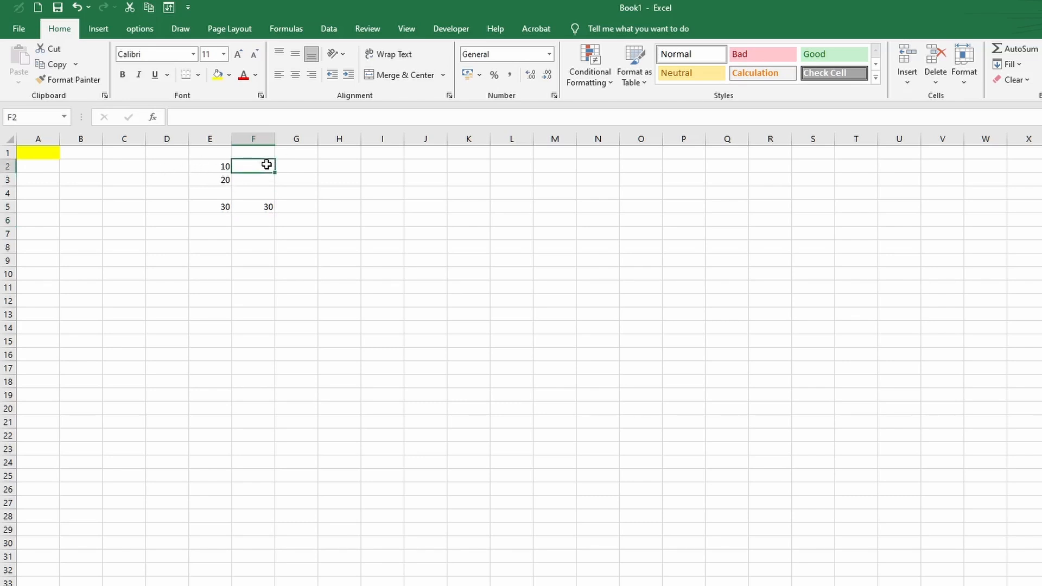
{"action": "type", "text": "30"}
{"action": "key", "text": "Return"}
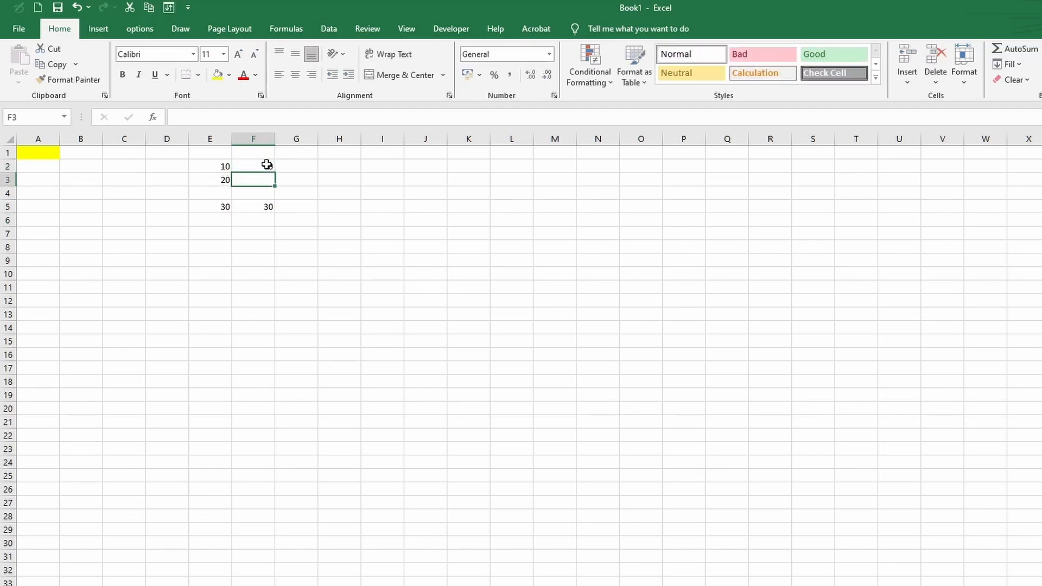
{"action": "type", "text": "40"}
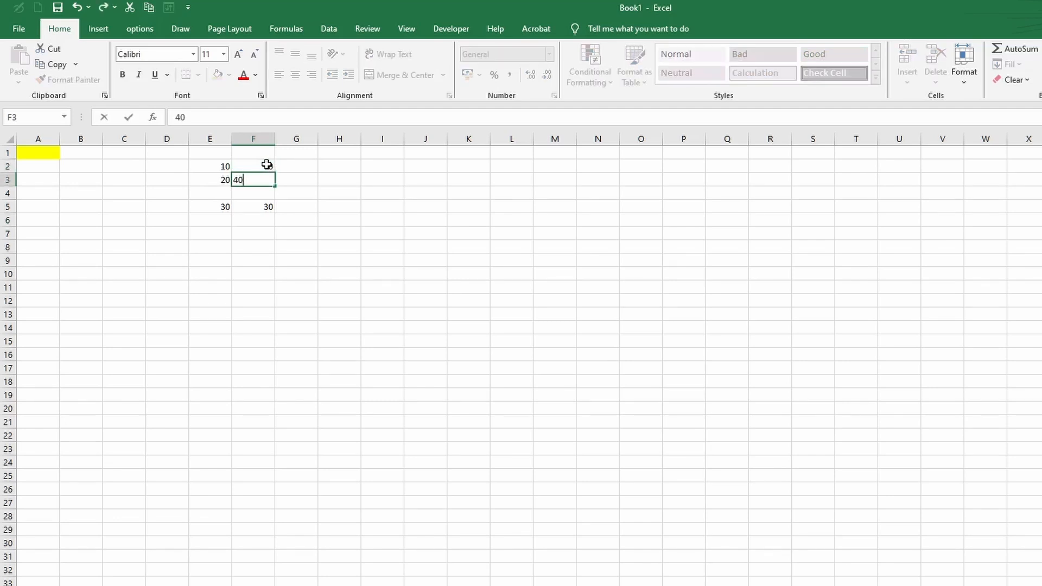
{"action": "key", "text": "Return"}
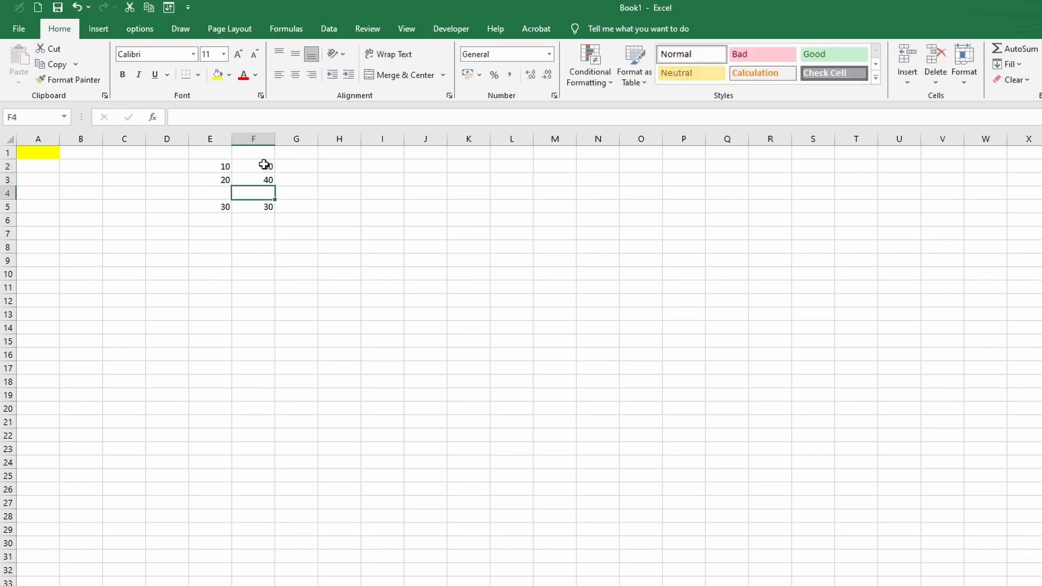
Enter 50 in cell G2 and 60 in cell G3 as a third column of inputs
{"action": "left_click", "coordinate": [300, 168]}
{"action": "type", "text": "50"}
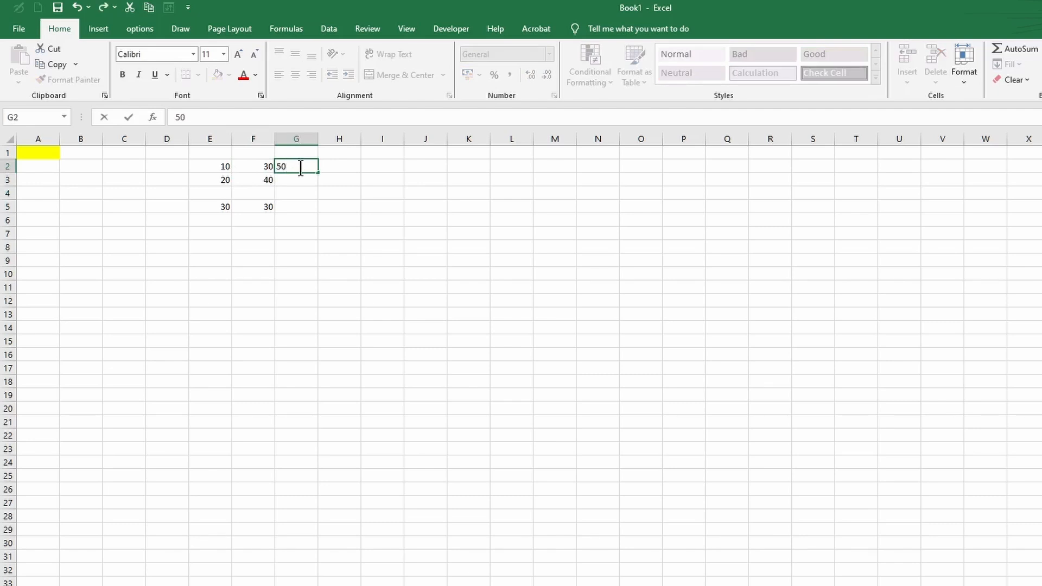
{"action": "key", "text": "Return"}
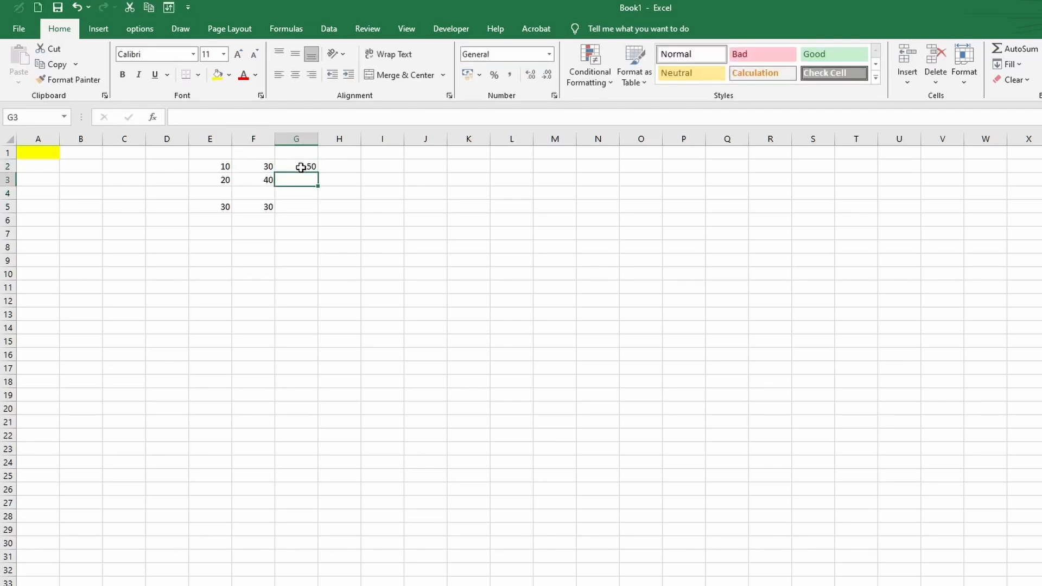
{"action": "type", "text": "60"}
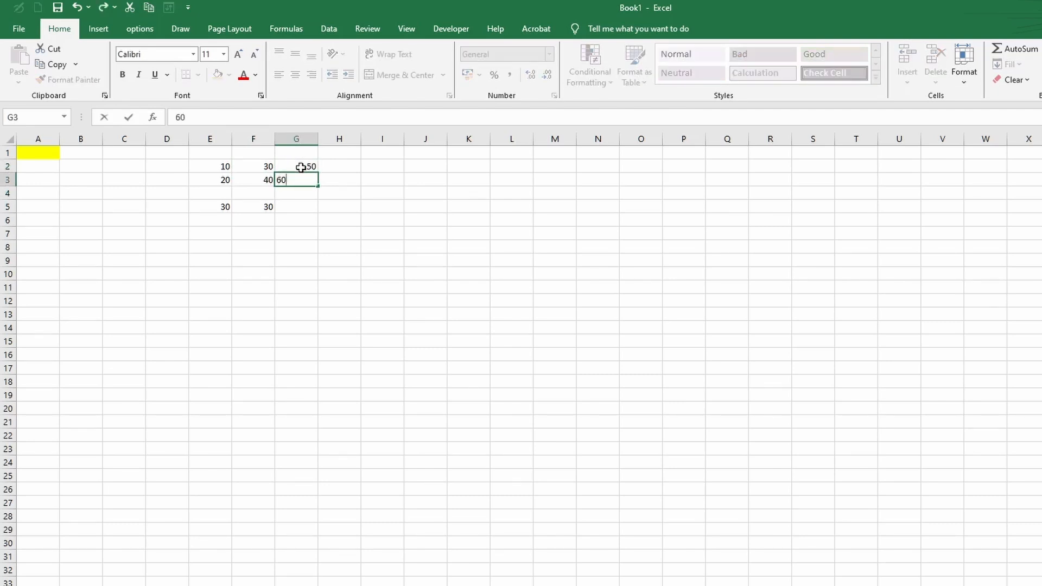
{"action": "key", "text": "Return"}
Clear the addition formulas from cells E5 and F5
{"action": "left_click", "coordinate": [295, 208]}
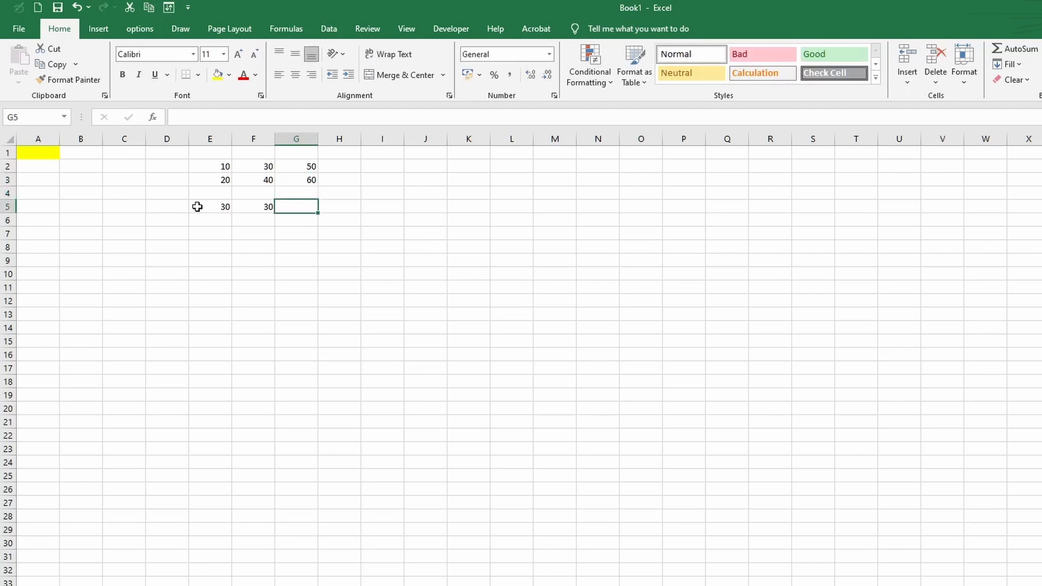
{"action": "left_click", "coordinate": [221, 206]}
{"action": "key", "text": "Delete"}
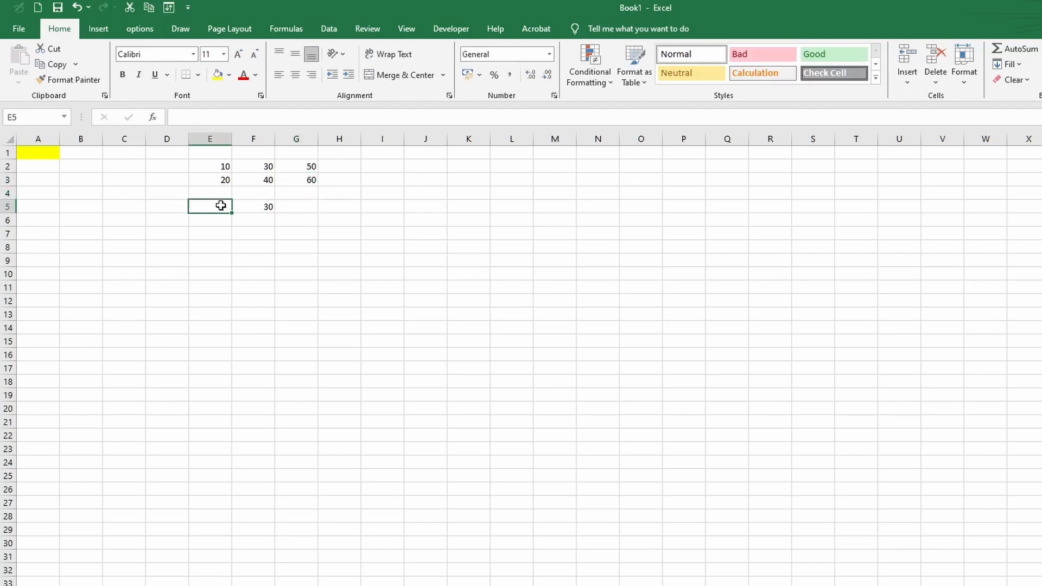
{"action": "left_click", "coordinate": [251, 205]}
{"action": "key", "text": "Delete"}
{"action": "left_click", "coordinate": [300, 205]}
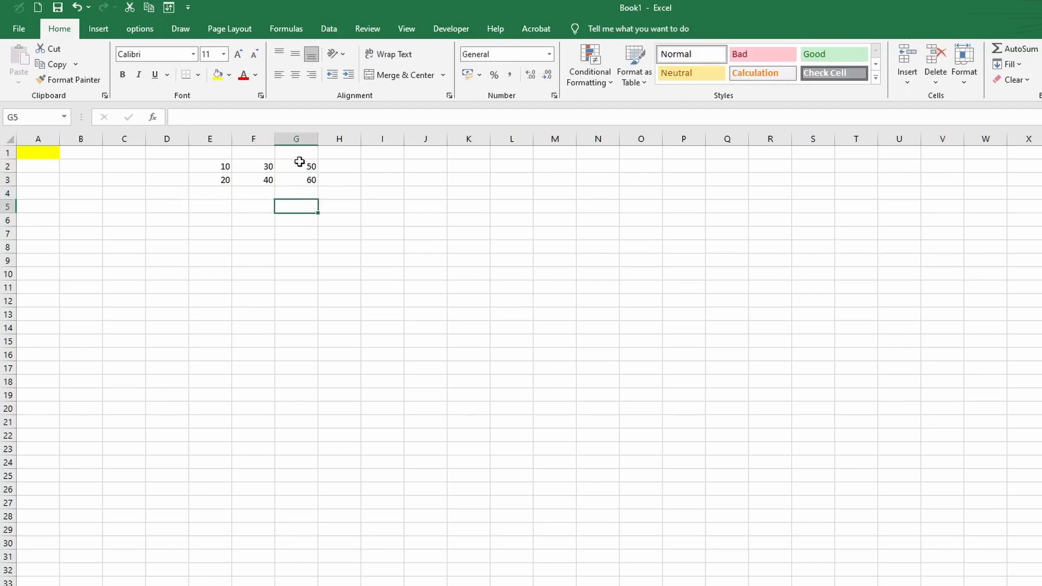
Enter a formula in cell H2 that adds the three inputs in its row, = E2 + F2 + G2
{"action": "left_click", "coordinate": [345, 165]}
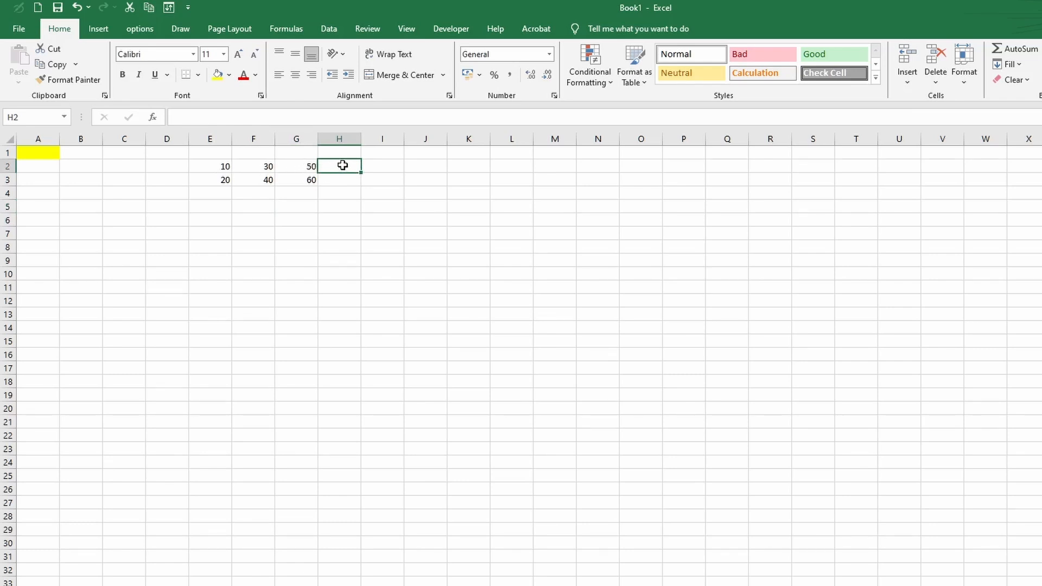
{"action": "type", "text": "="}
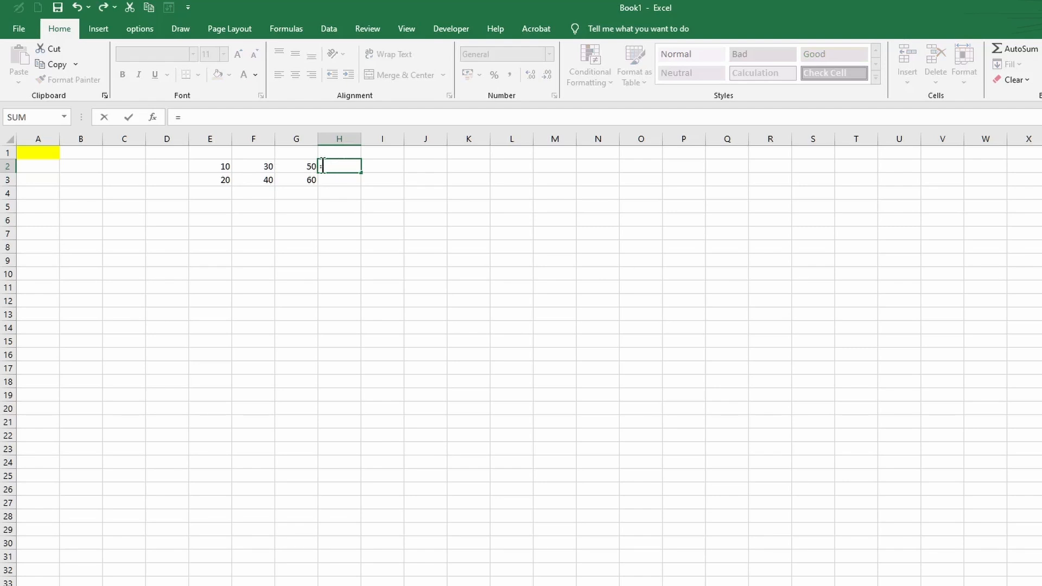
{"action": "left_click", "coordinate": [226, 168]}
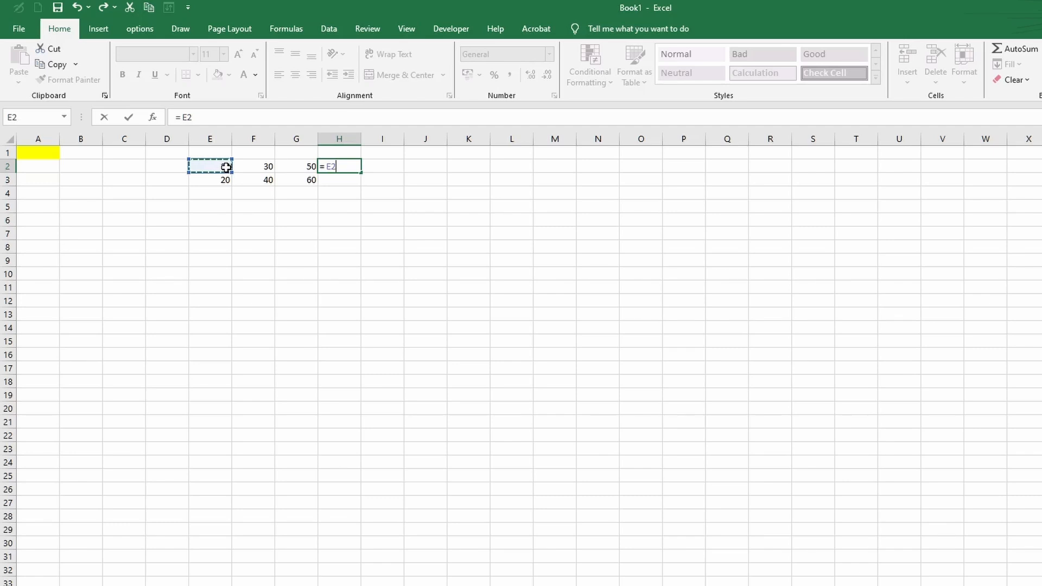
{"action": "key", "text": "F2"}
{"action": "type", "text": "+"}
{"action": "left_click", "coordinate": [263, 168]}
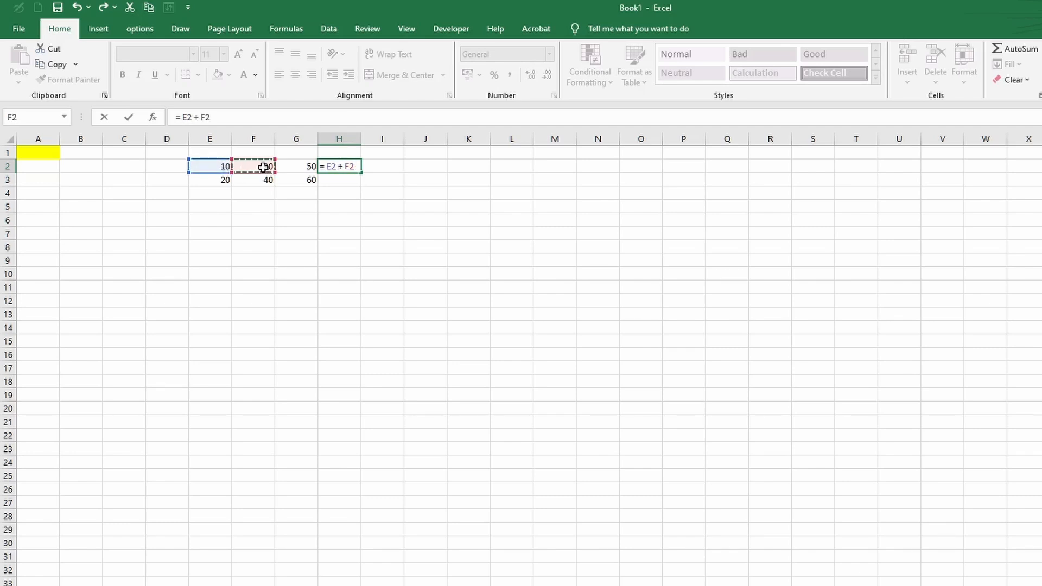
{"action": "key", "text": "F2"}
{"action": "left_click", "coordinate": [293, 166]}
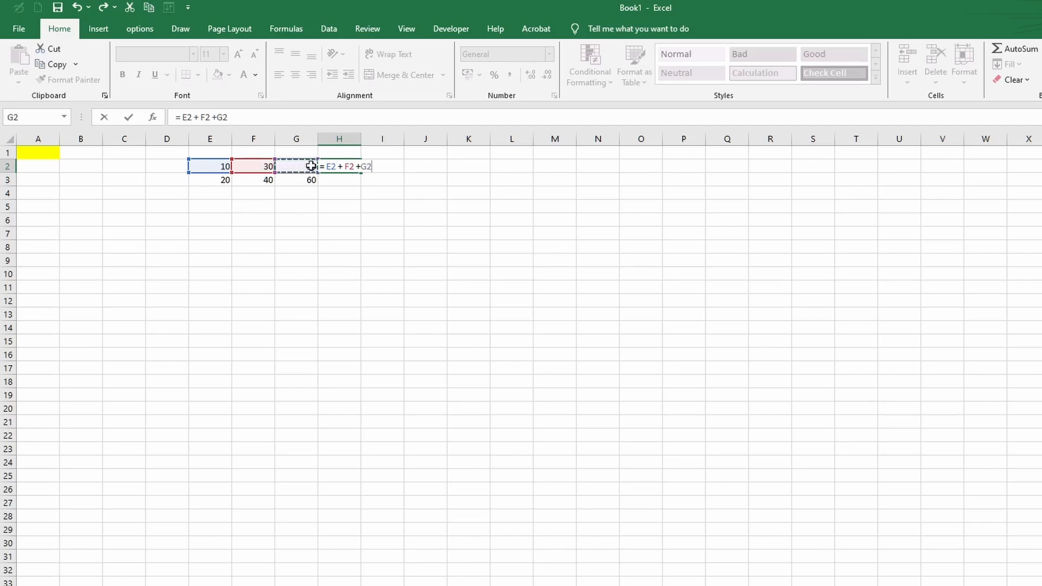
{"action": "left_click", "coordinate": [359, 167]}
{"action": "key", "text": "Return"}
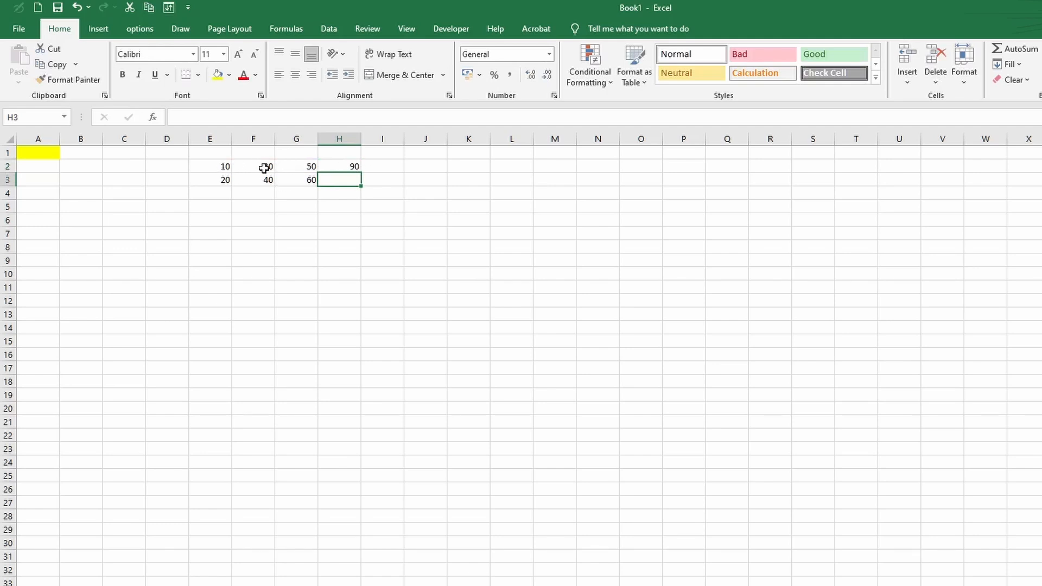
Fill the formula in H2 down through H12 and check the copied formula in H3 against its row's inputs
{"action": "left_click", "coordinate": [357, 166]}
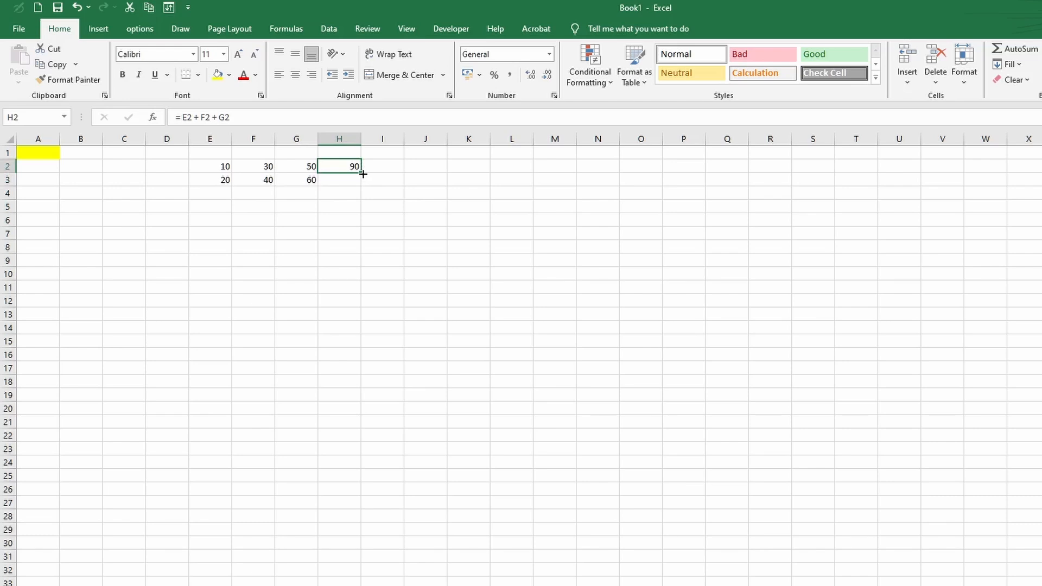
{"action": "left_click_drag", "start_coordinate": [362, 173], "coordinate": [362, 308]}
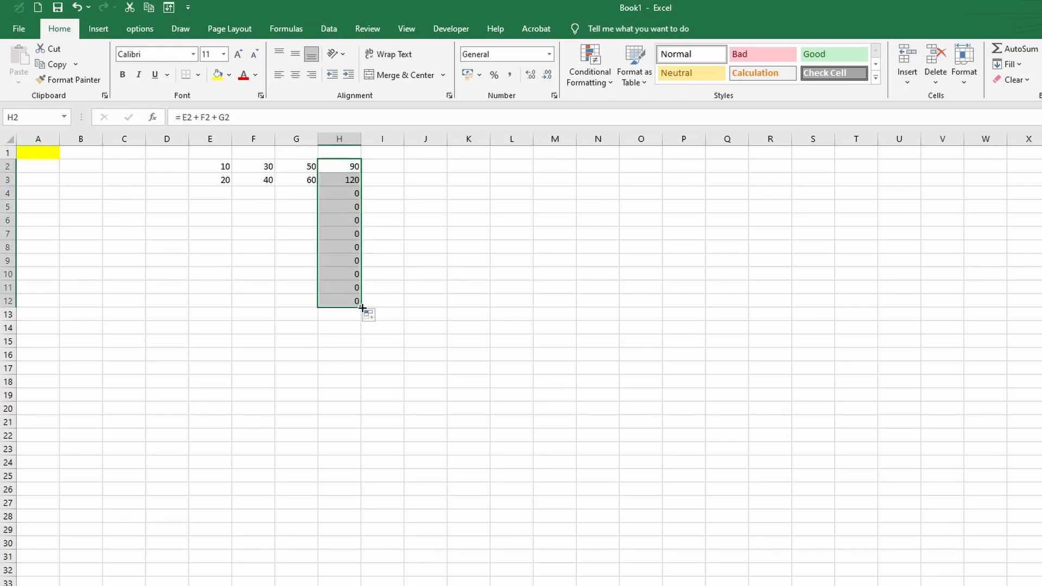
{"action": "left_click", "coordinate": [284, 191]}
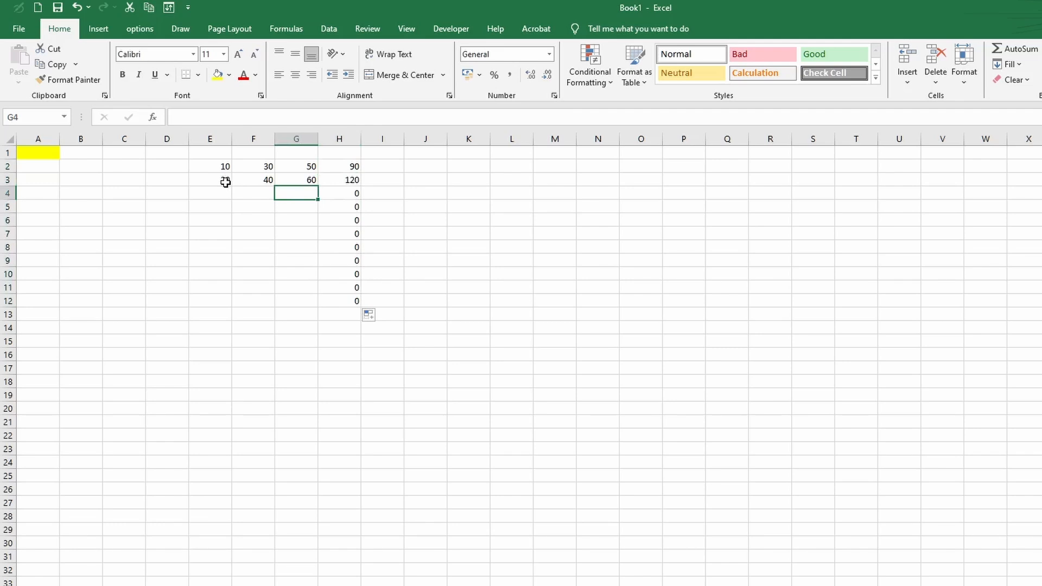
{"action": "left_click", "coordinate": [226, 183]}
{"action": "left_click", "coordinate": [254, 181]}
{"action": "left_click", "coordinate": [302, 181]}
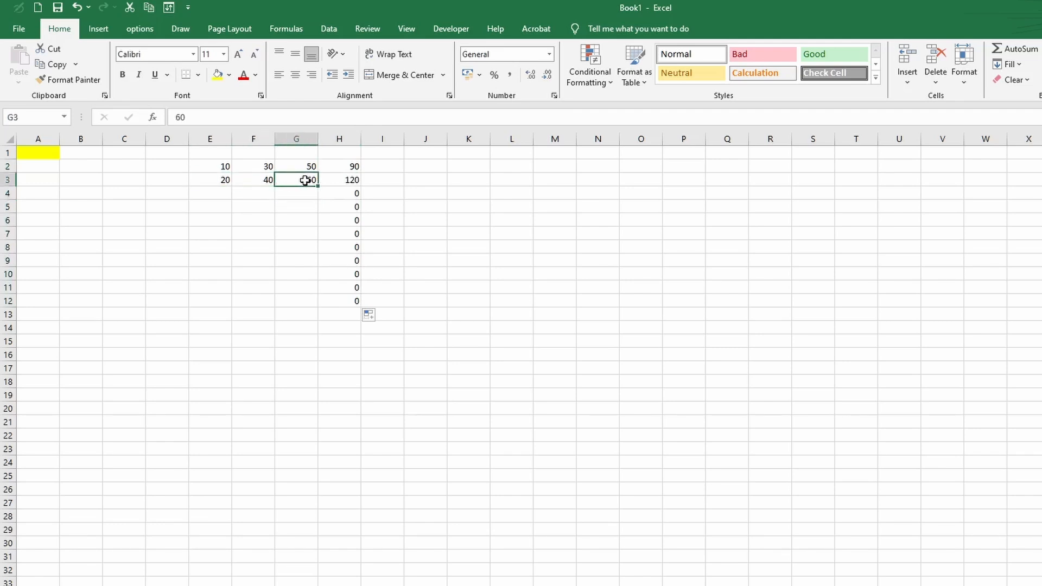
{"action": "left_click", "coordinate": [221, 180]}
{"action": "left_click", "coordinate": [260, 179]}
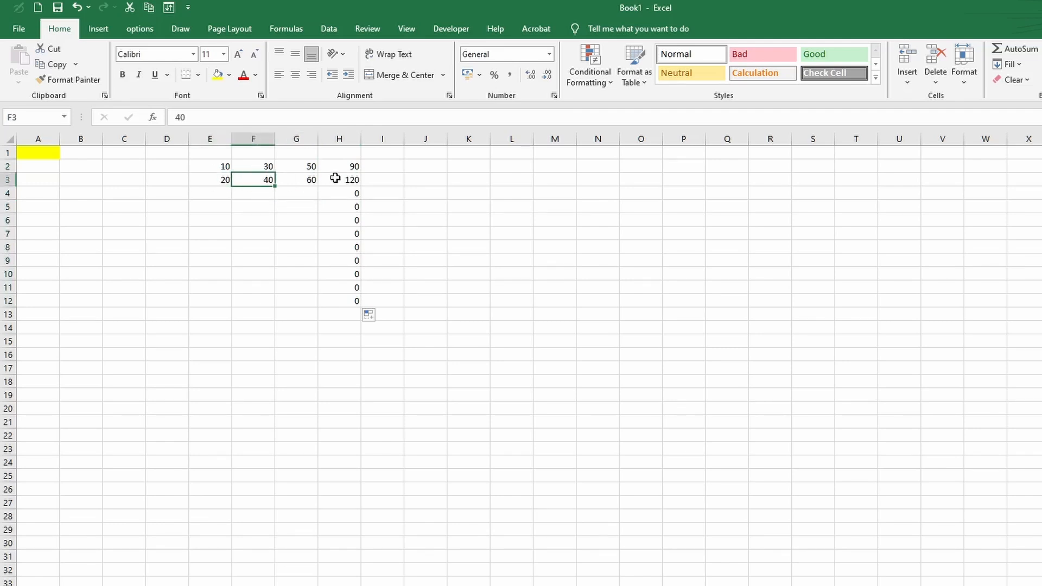
{"action": "left_click", "coordinate": [352, 179]}
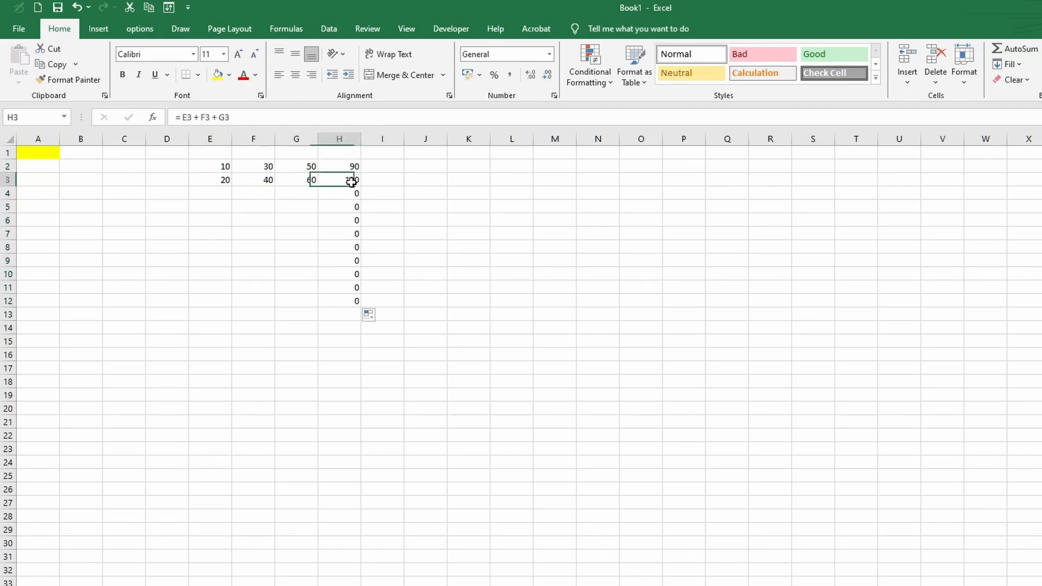
Fill the value 20 from cell E3 down through E12
{"action": "left_click", "coordinate": [228, 194]}
{"action": "left_click", "coordinate": [227, 182]}
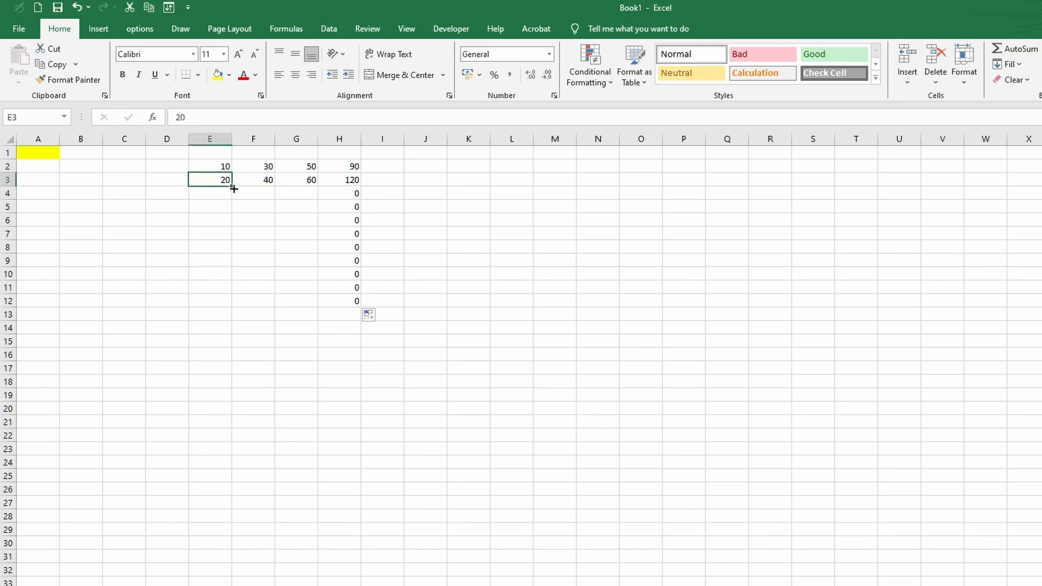
{"action": "left_click_drag", "start_coordinate": [234, 187], "coordinate": [233, 307]}
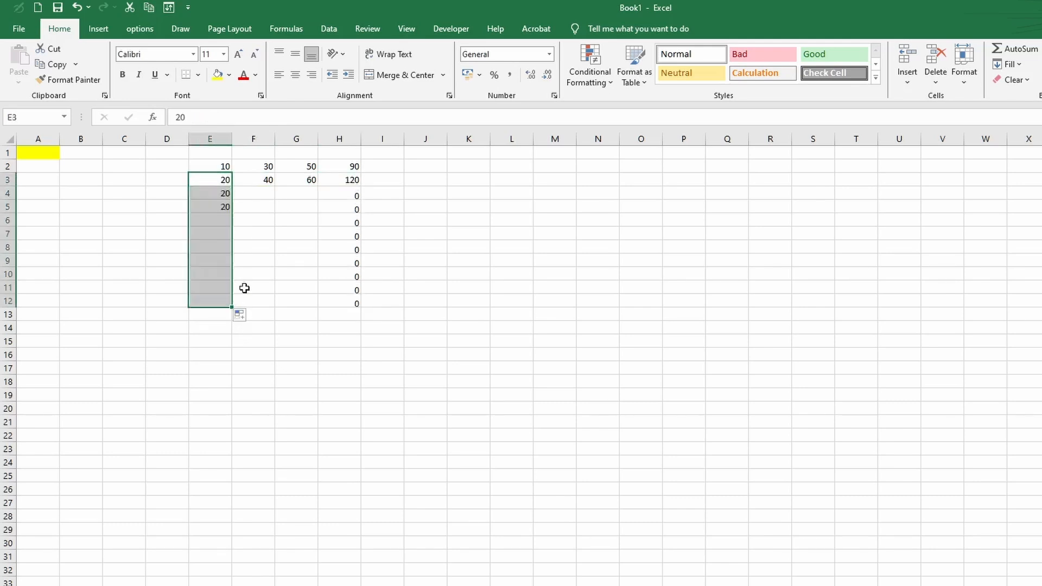
Extend the number series in F2:F3 and G2:G3 down through row 12, continuing in increments of 10
{"action": "left_click", "coordinate": [263, 180]}
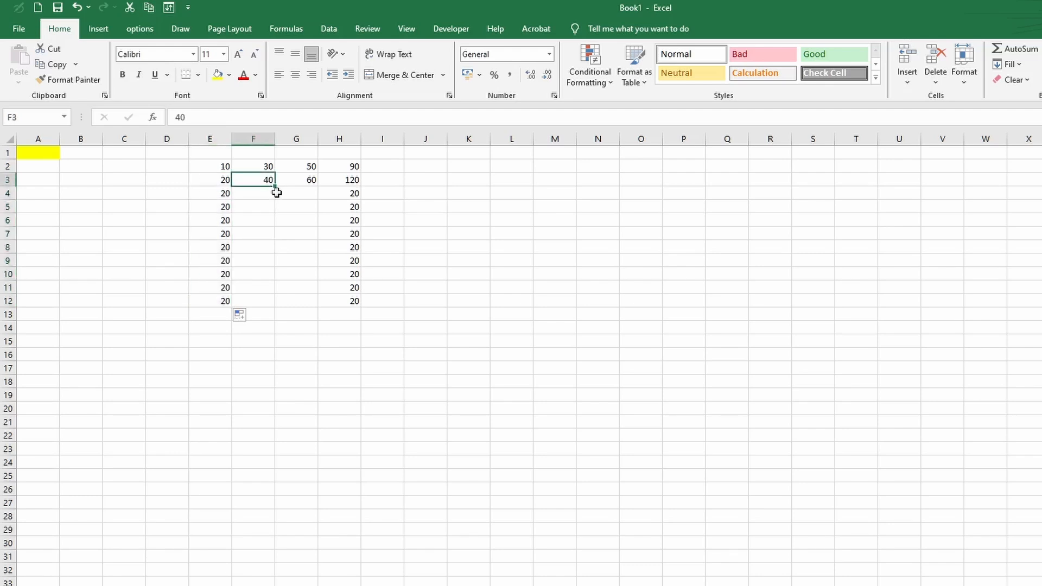
{"action": "left_click", "coordinate": [267, 168]}
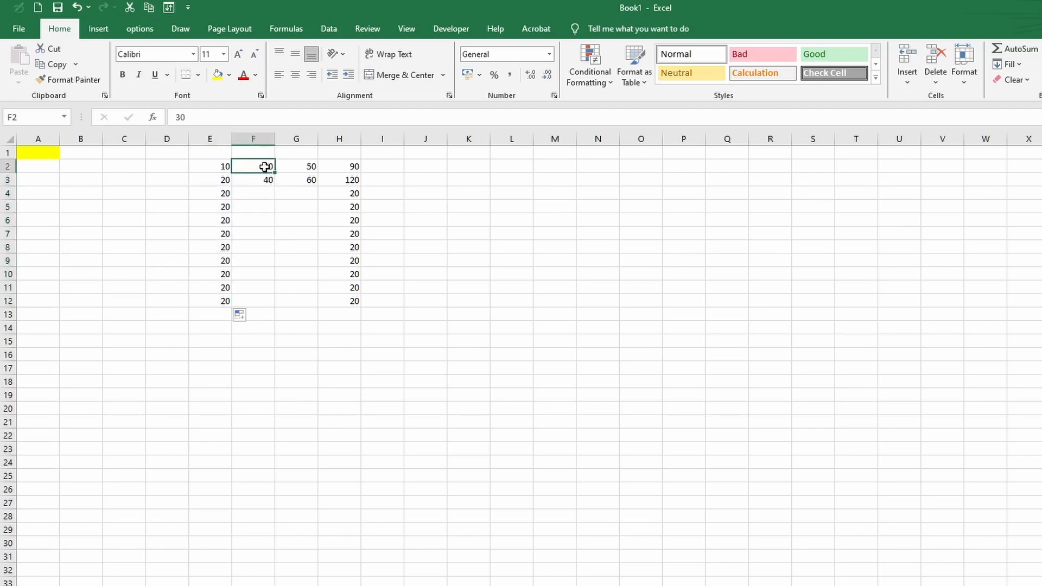
{"action": "left_click_drag", "start_coordinate": [264, 167], "coordinate": [276, 309]}
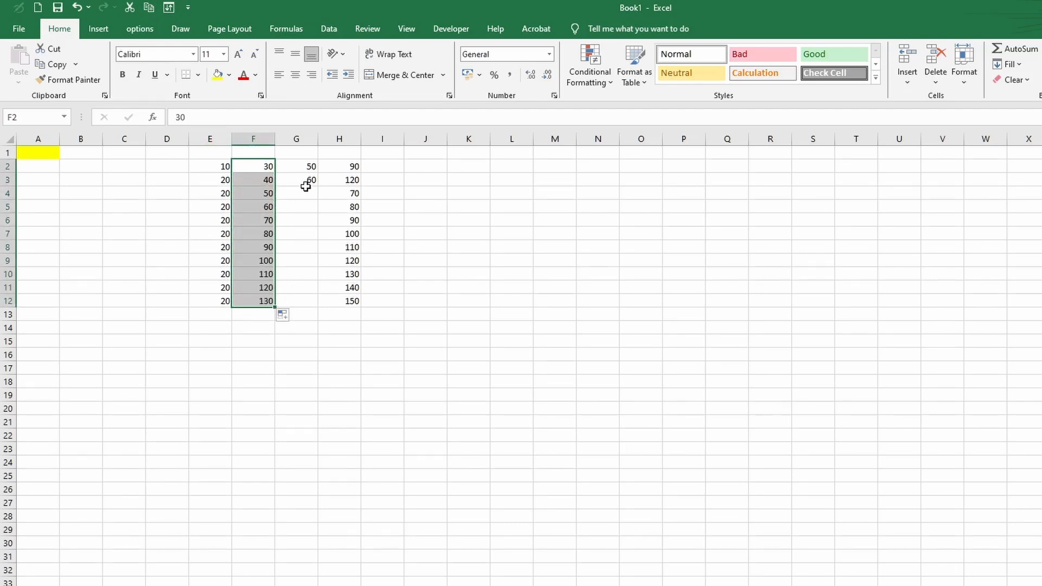
{"action": "left_click", "coordinate": [307, 168]}
{"action": "left_click_drag", "start_coordinate": [307, 168], "coordinate": [283, 307]}
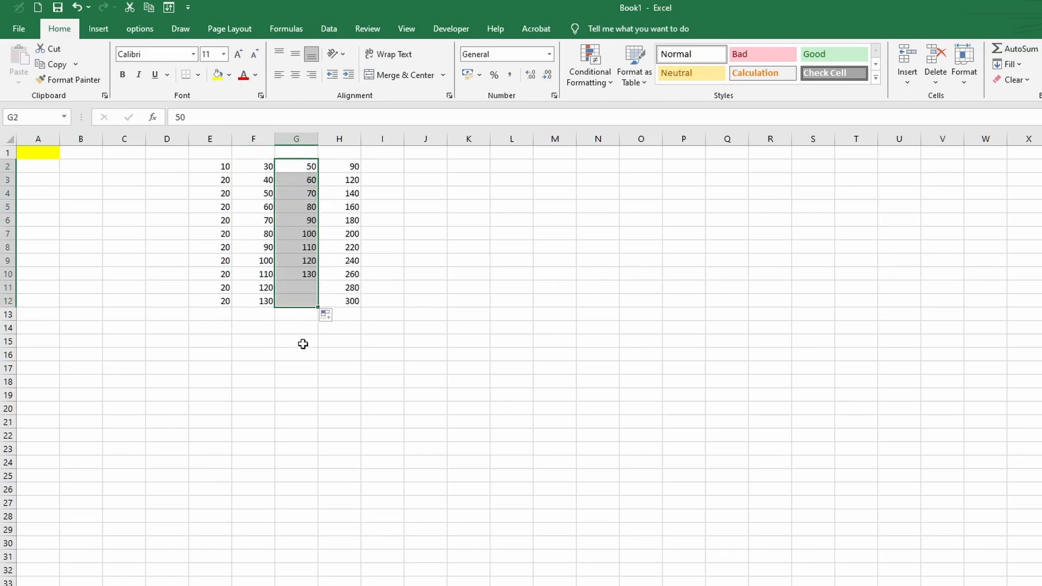
{"action": "left_click", "coordinate": [242, 342]}
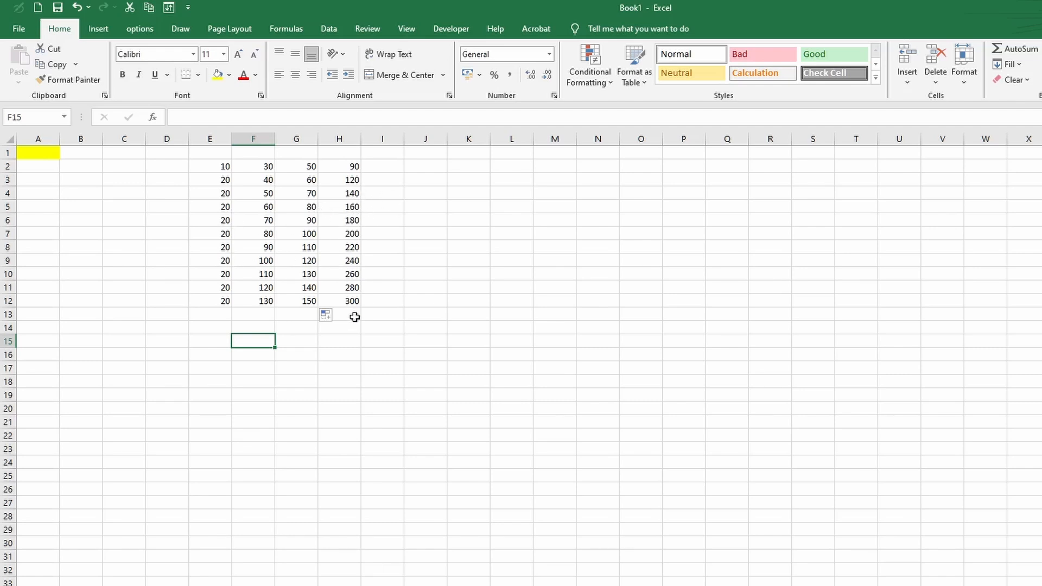
{"action": "left_click", "coordinate": [356, 371]}
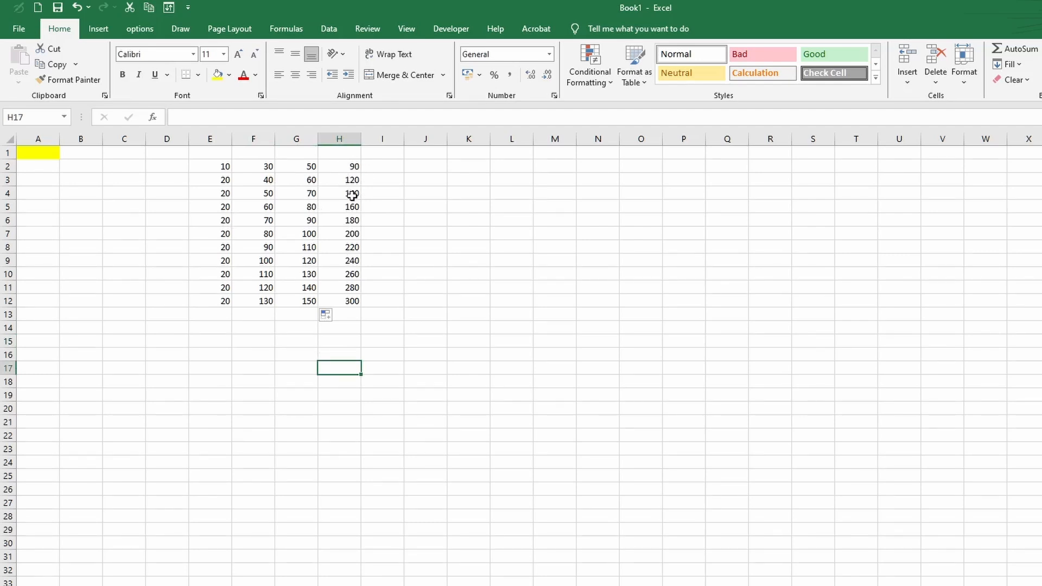
{"action": "left_click", "coordinate": [358, 312]}
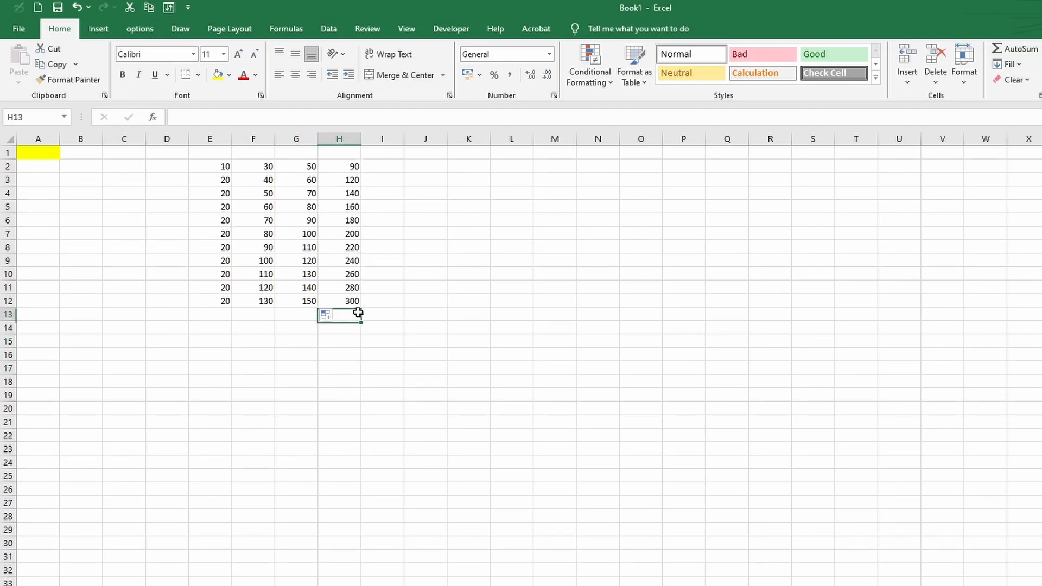
Check the copied formulas in H2 through H12 against the cell references of their own rows
{"action": "left_click", "coordinate": [343, 166]}
{"action": "left_click", "coordinate": [344, 182]}
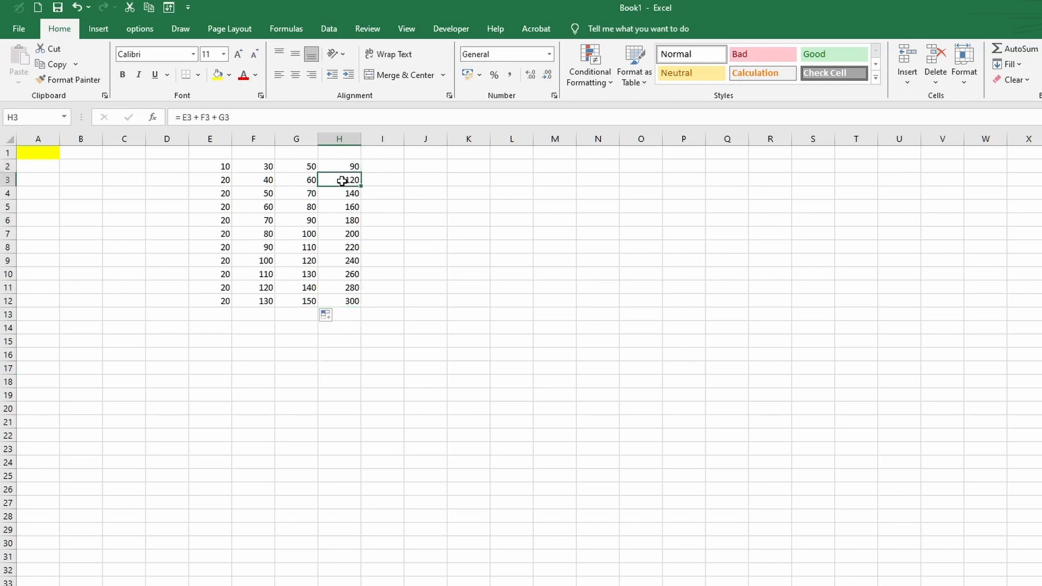
{"action": "left_click", "coordinate": [348, 194]}
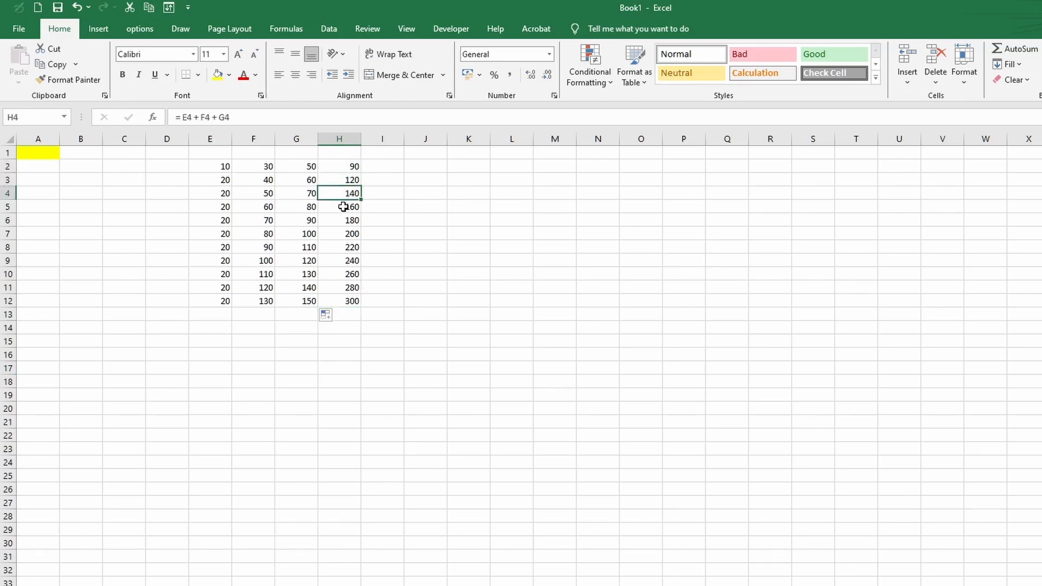
{"action": "left_click", "coordinate": [343, 208]}
{"action": "left_click", "coordinate": [348, 221]}
{"action": "left_click", "coordinate": [346, 235]}
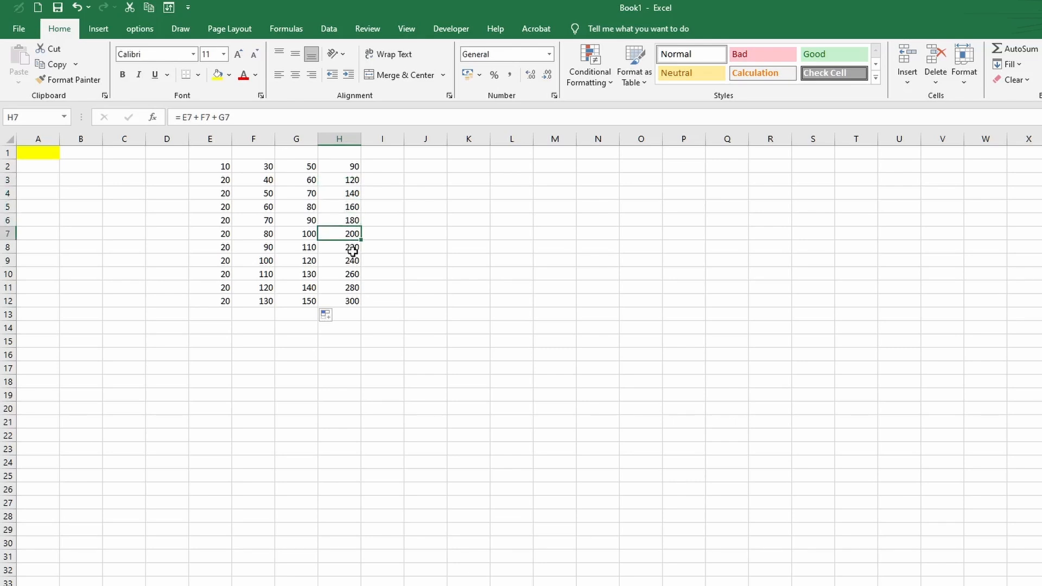
{"action": "left_click", "coordinate": [348, 248]}
{"action": "left_click", "coordinate": [348, 262]}
{"action": "left_click", "coordinate": [348, 275]}
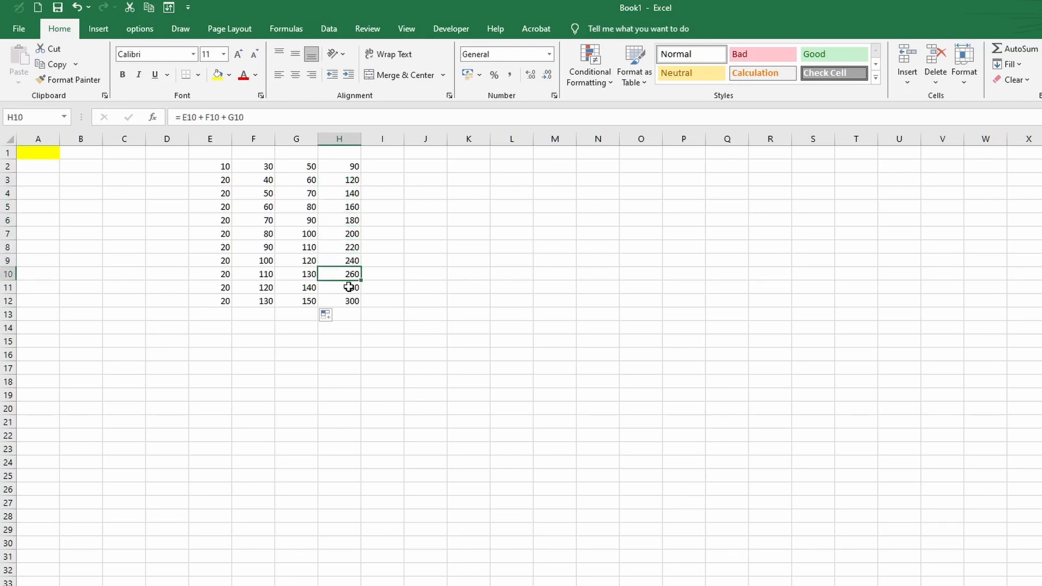
{"action": "left_click", "coordinate": [348, 289]}
{"action": "left_click", "coordinate": [349, 302]}
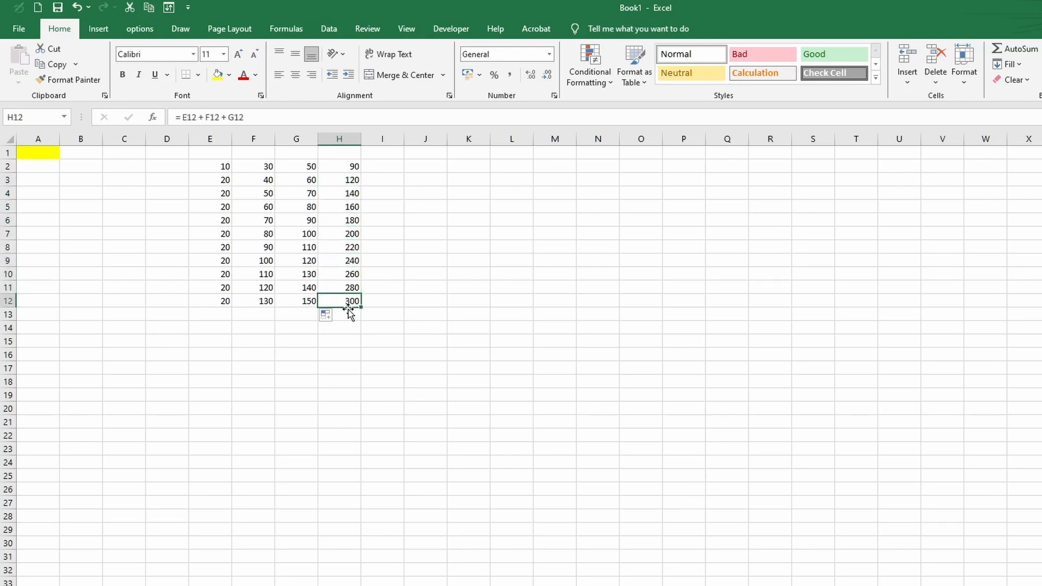
Try to change the first addition in H2's formula to a subtraction of F2
{"action": "left_click", "coordinate": [351, 169]}
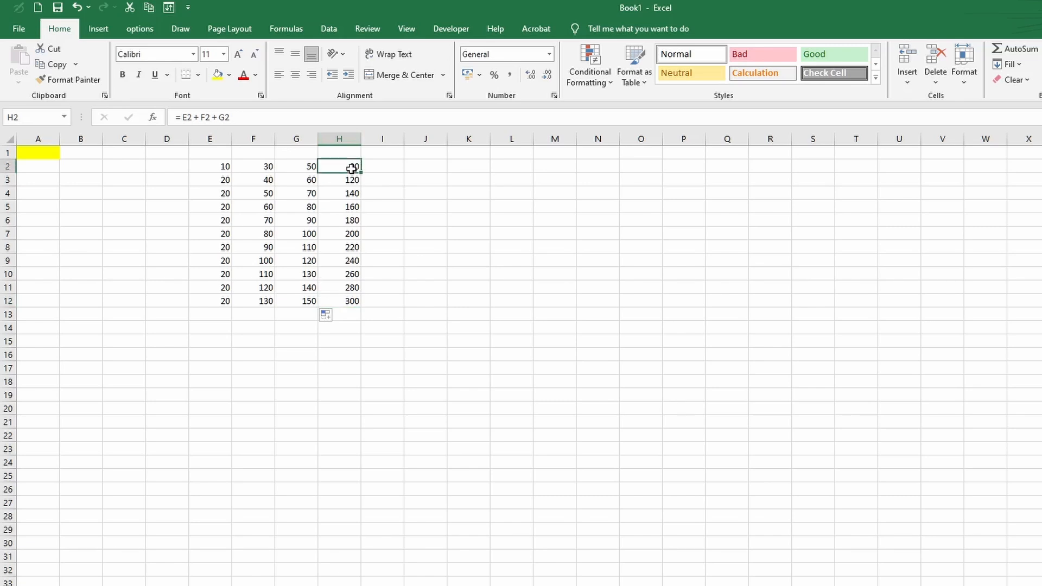
{"action": "left_click", "coordinate": [200, 117]}
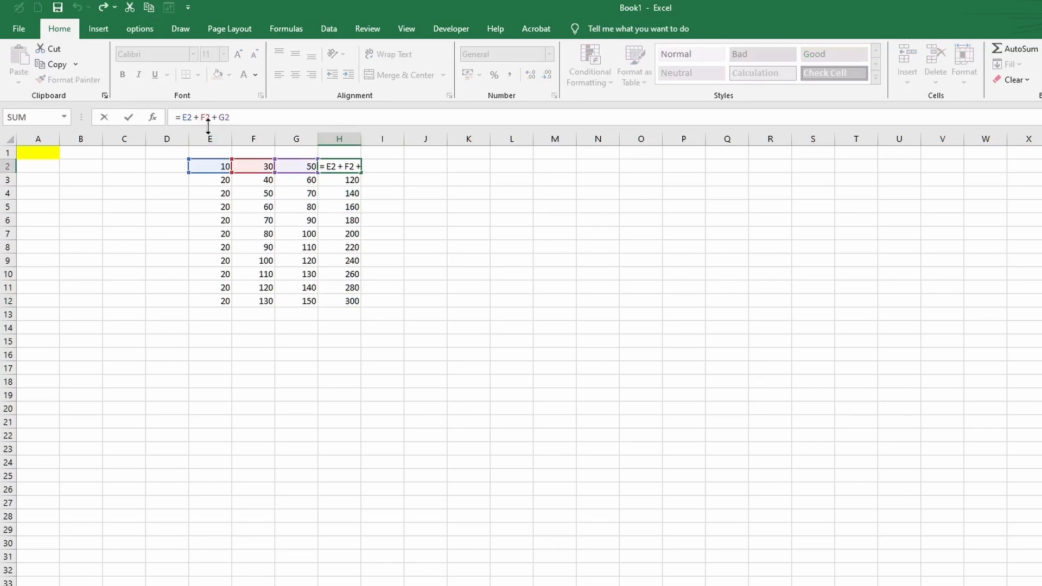
{"action": "key", "text": "BackSpace"}
{"action": "key", "text": "BackSpace"}
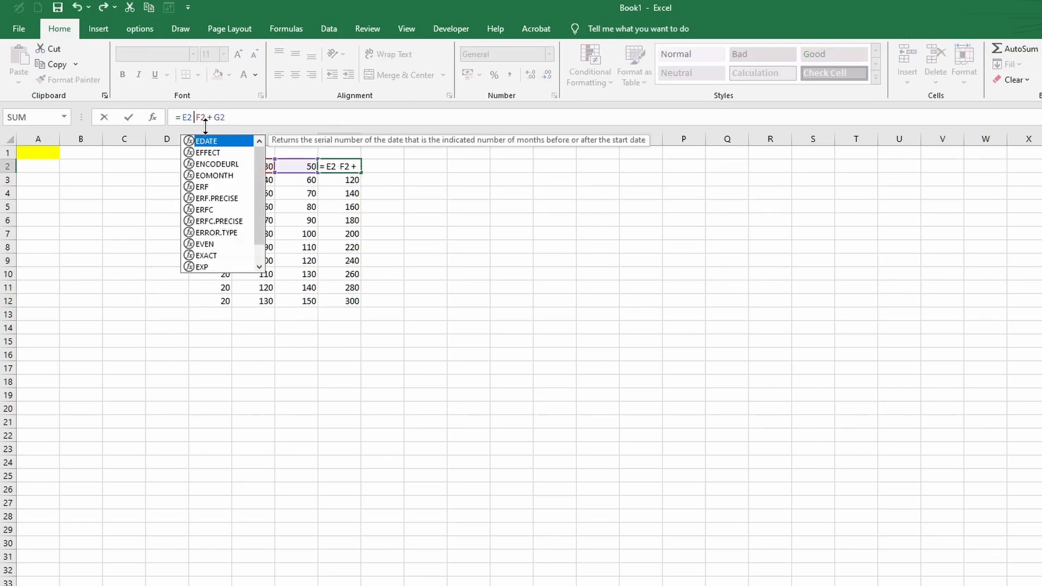
{"action": "type", "text": "-"}
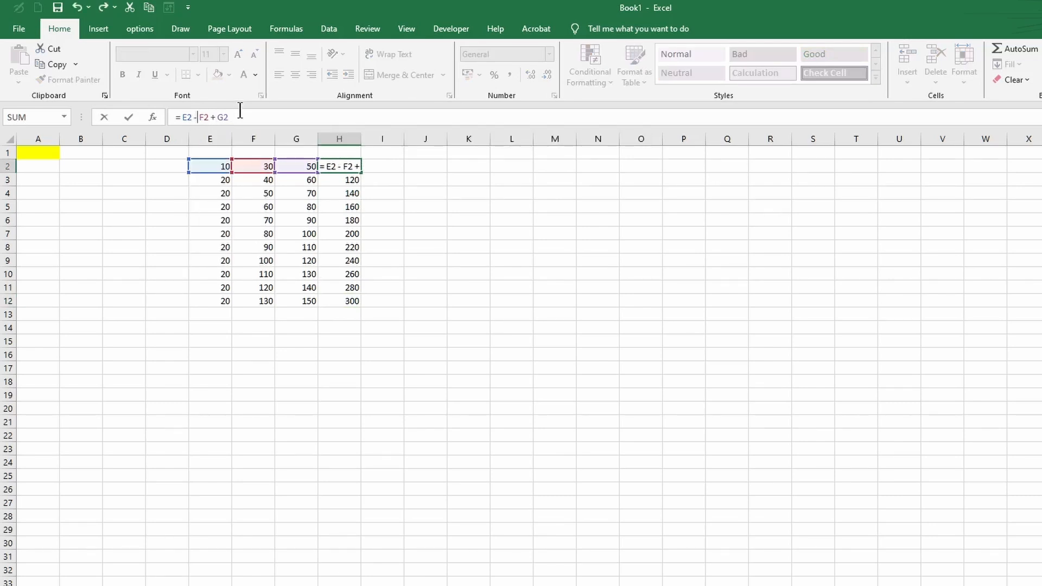
{"action": "left_click", "coordinate": [332, 191]}
{"action": "left_click", "coordinate": [331, 167]}
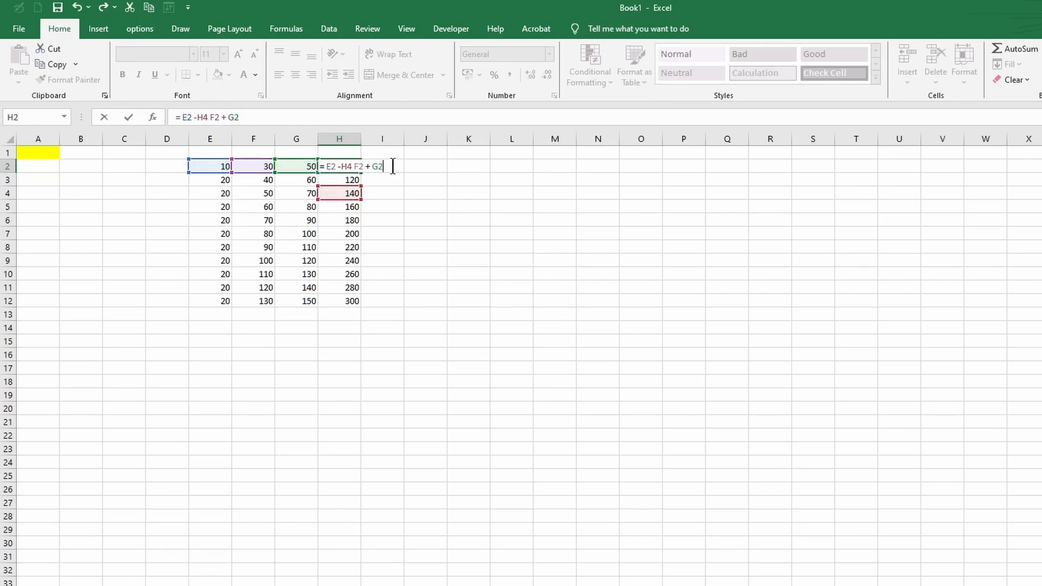
{"action": "key", "text": "Return"}
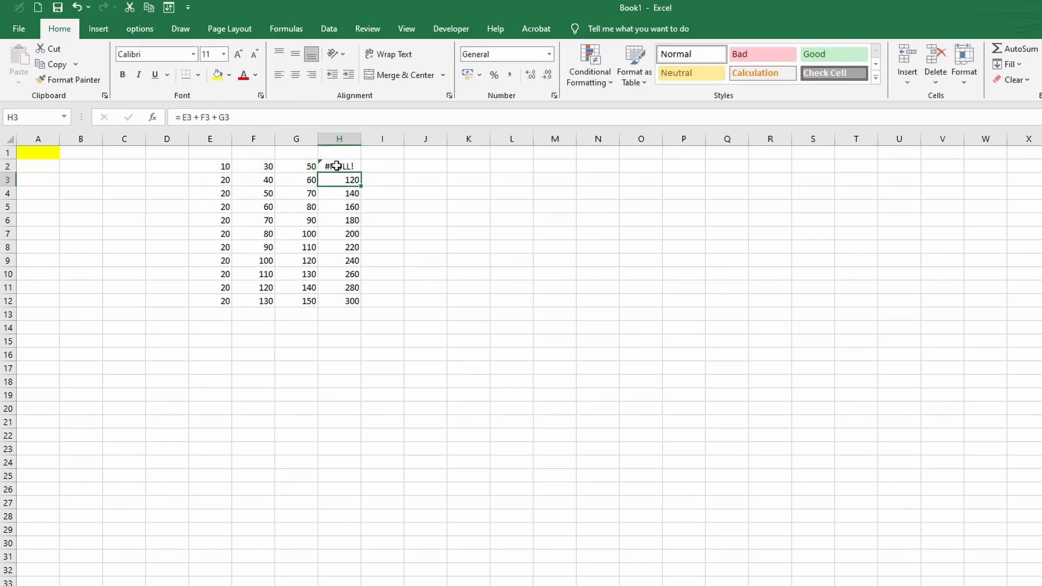
Clear cell H2 and enter the formula = E2 - F2 + G2 in it
{"action": "left_click", "coordinate": [338, 166]}
{"action": "key", "text": "Delete"}
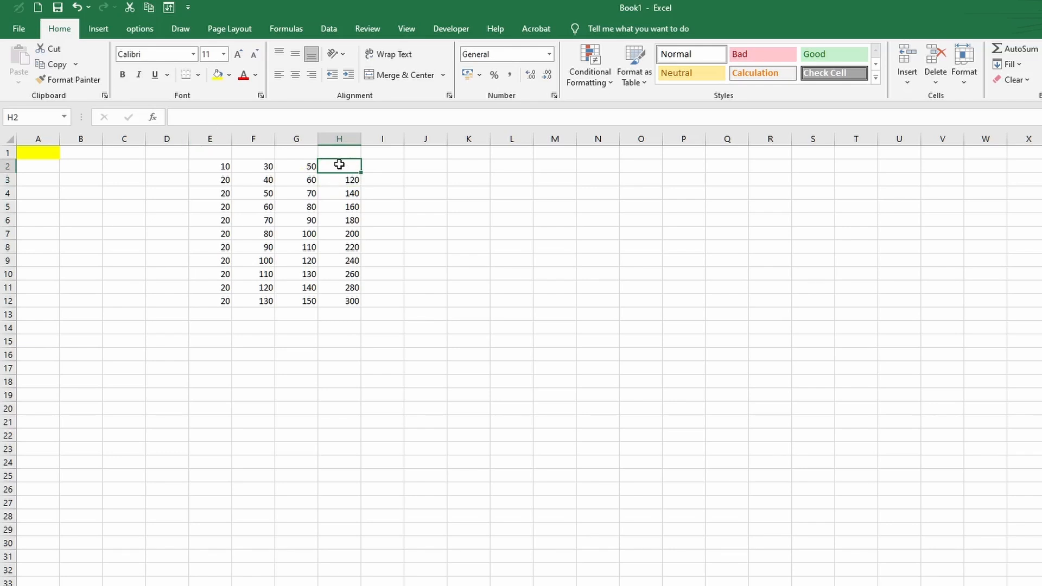
{"action": "type", "text": "= "}
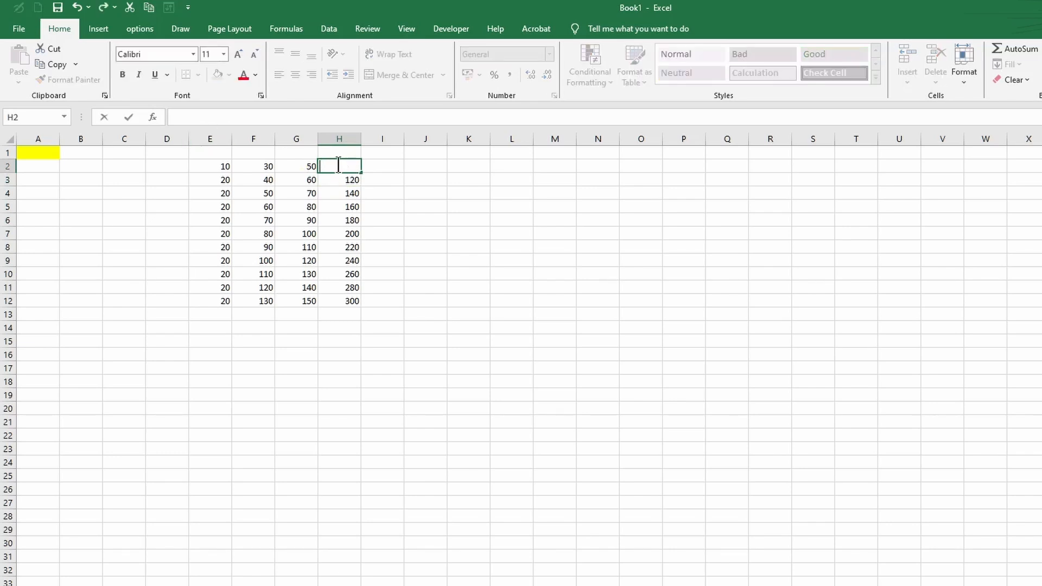
{"action": "type", "text": "E"}
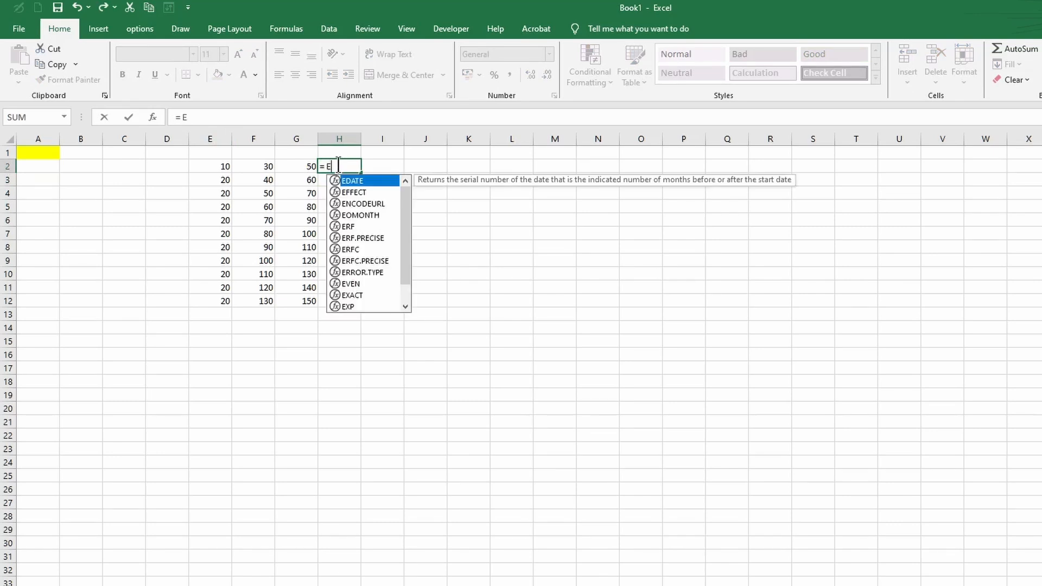
{"action": "type", "text": "2"}
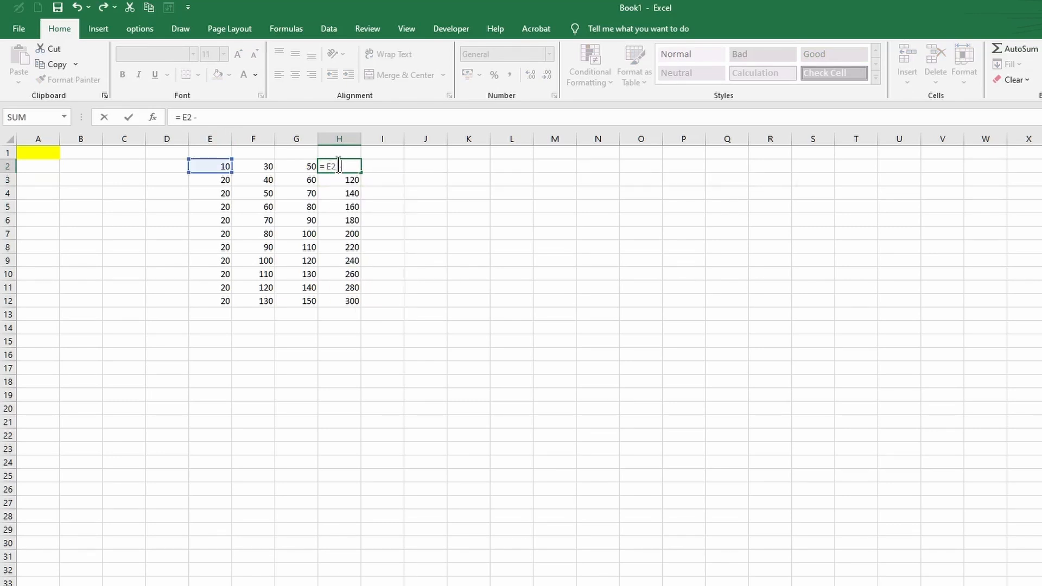
{"action": "type", "text": " - F2"}
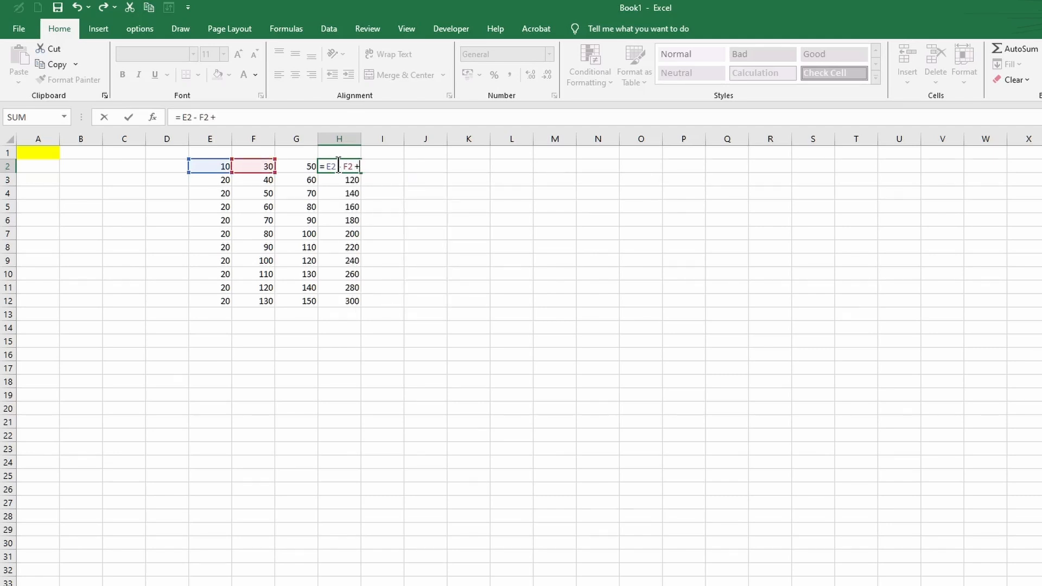
{"action": "type", "text": " + G"}
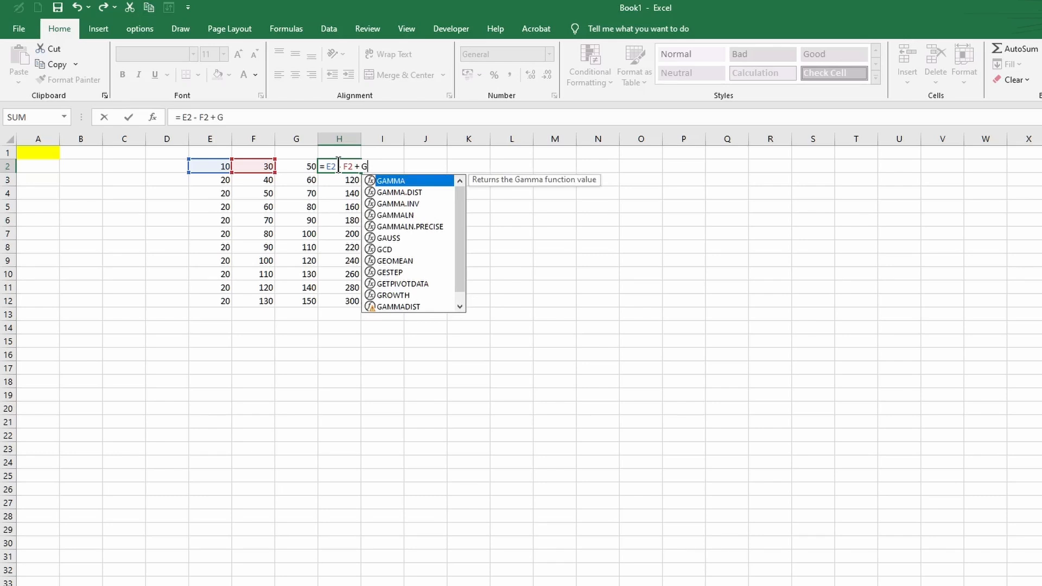
{"action": "type", "text": "2"}
{"action": "key", "text": "Return"}
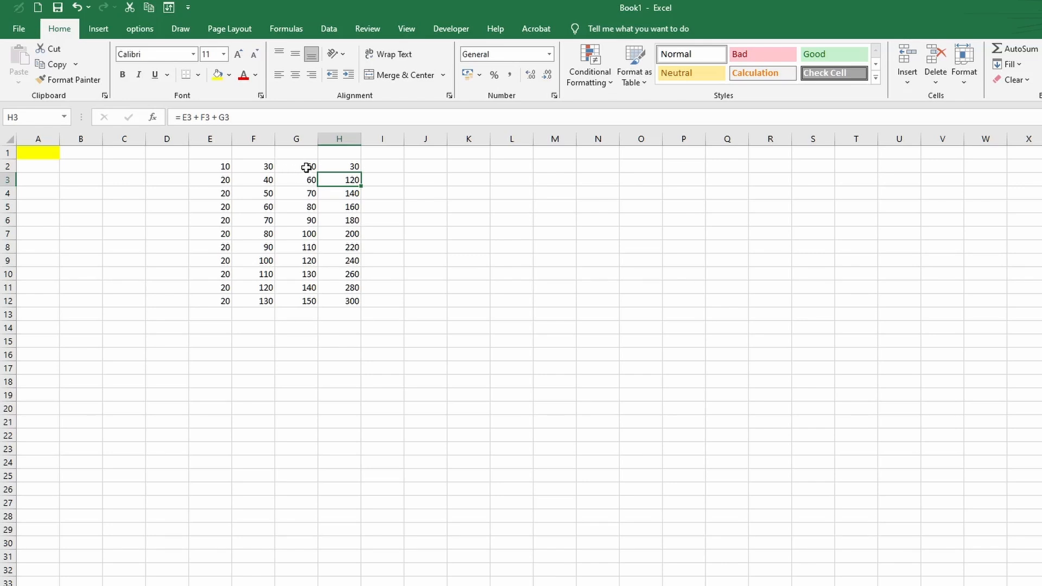
Fill the subtraction and addition formula in H2 down through H12
{"action": "left_click", "coordinate": [352, 167]}
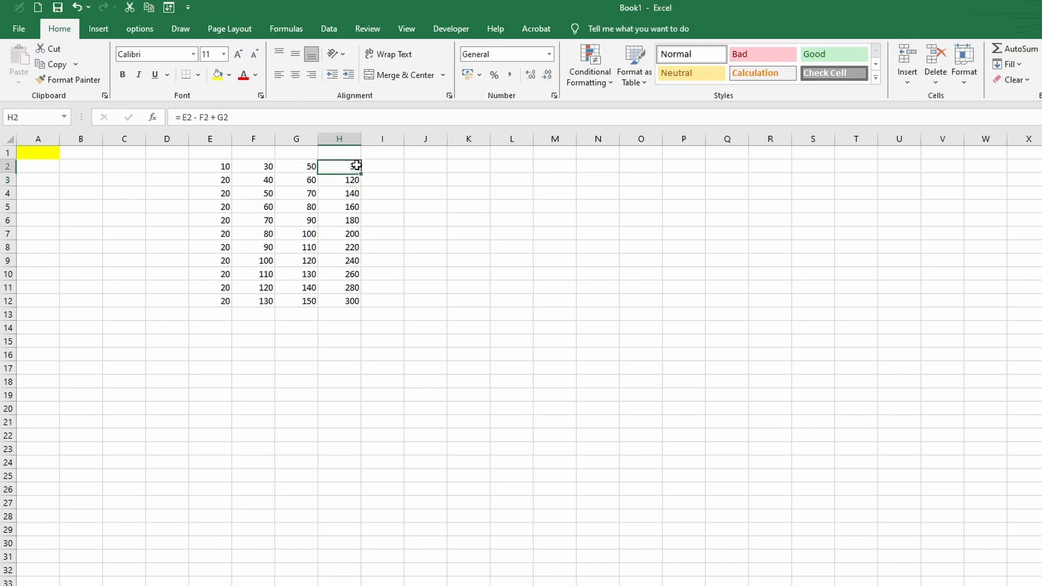
{"action": "left_click", "coordinate": [353, 182]}
{"action": "left_click", "coordinate": [350, 166]}
{"action": "left_click_drag", "start_coordinate": [364, 172], "coordinate": [365, 306]}
{"action": "left_click", "coordinate": [344, 329]}
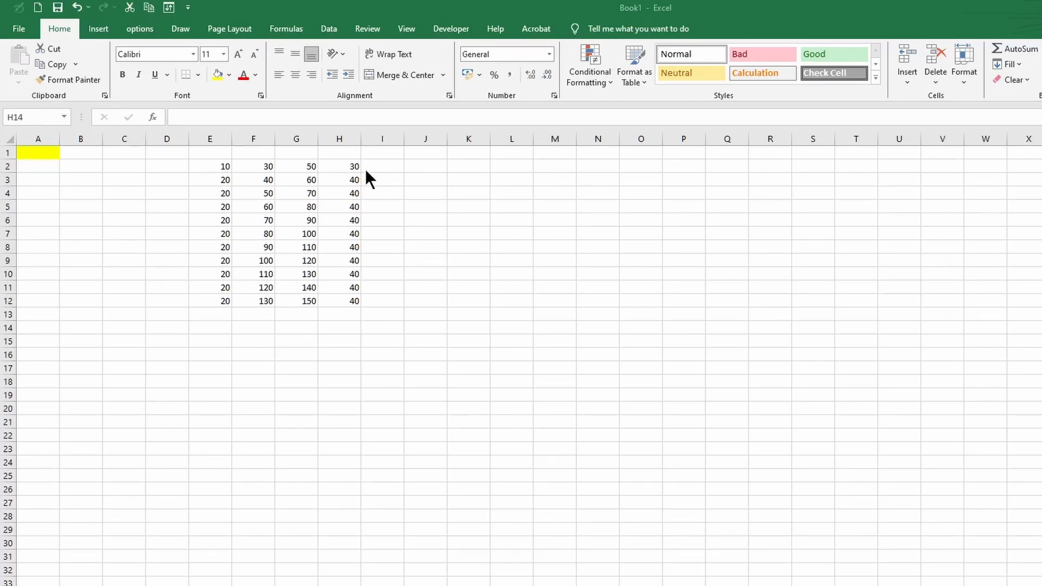
Enclose H2's existing expression in parentheses and multiply it by 50, giving = (E2 - F2 + G2)* 50
{"action": "left_click", "coordinate": [349, 164]}
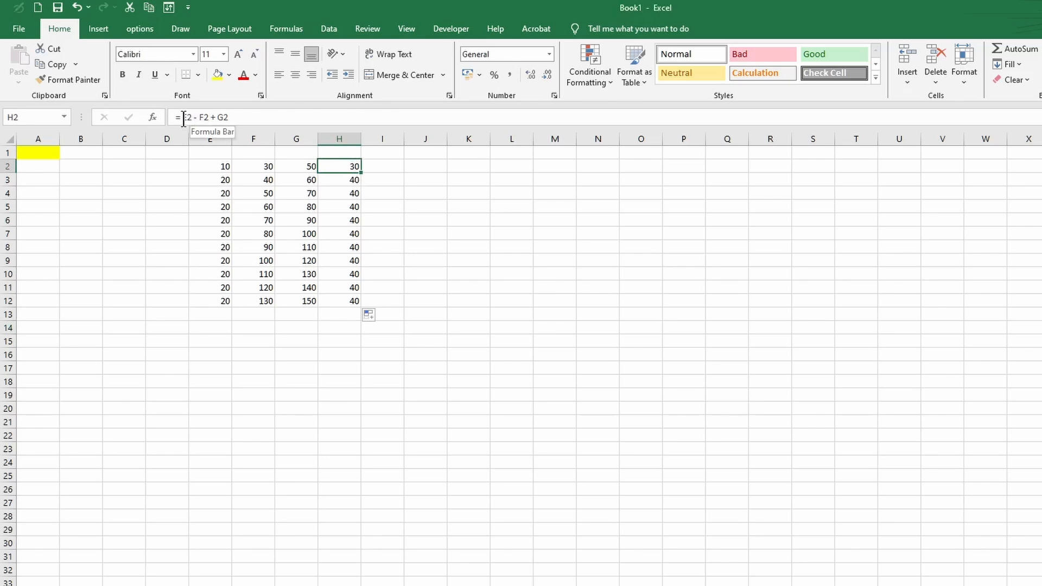
{"action": "left_click", "coordinate": [252, 117]}
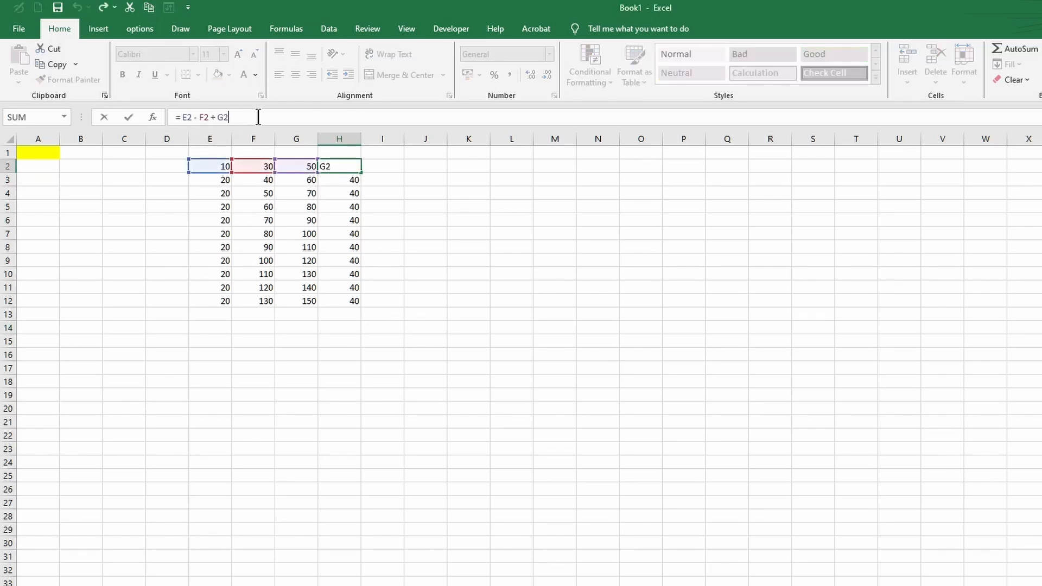
{"action": "type", "text": ")"}
{"action": "key", "text": "Home"}
{"action": "key", "text": "Right"}
{"action": "type", "text": "("}
{"action": "key", "text": "End"}
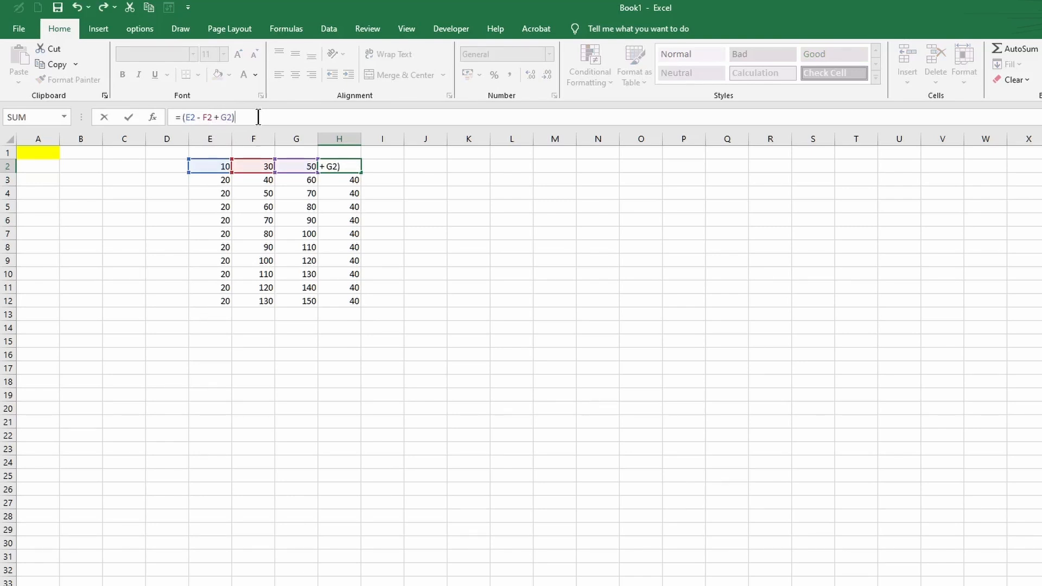
{"action": "type", "text": "* 50"}
{"action": "key", "text": "Return"}
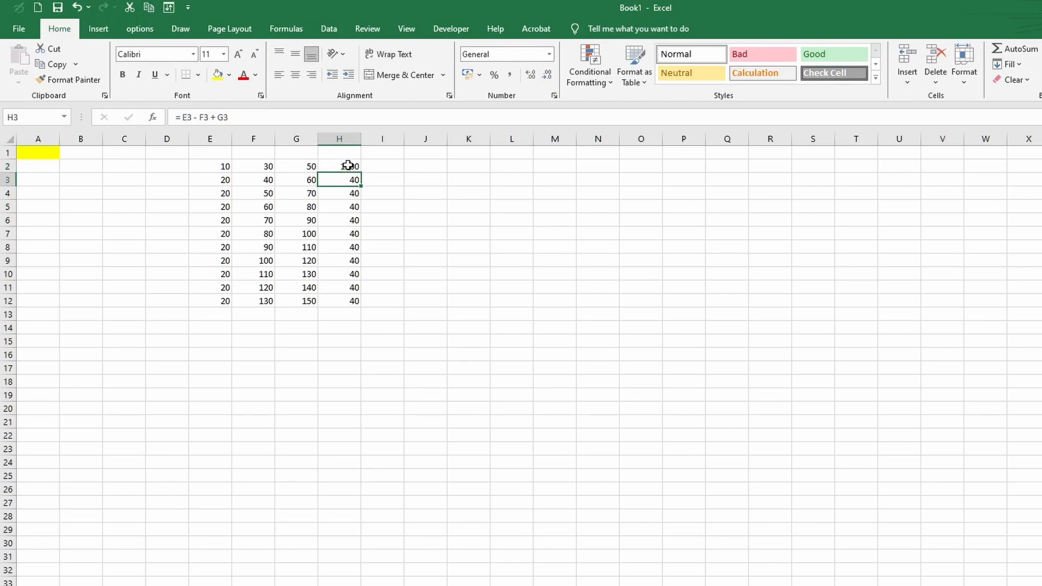
Fill the multiplied formula in H2 down through H12, replacing the formulas below it
{"action": "left_click", "coordinate": [347, 164]}
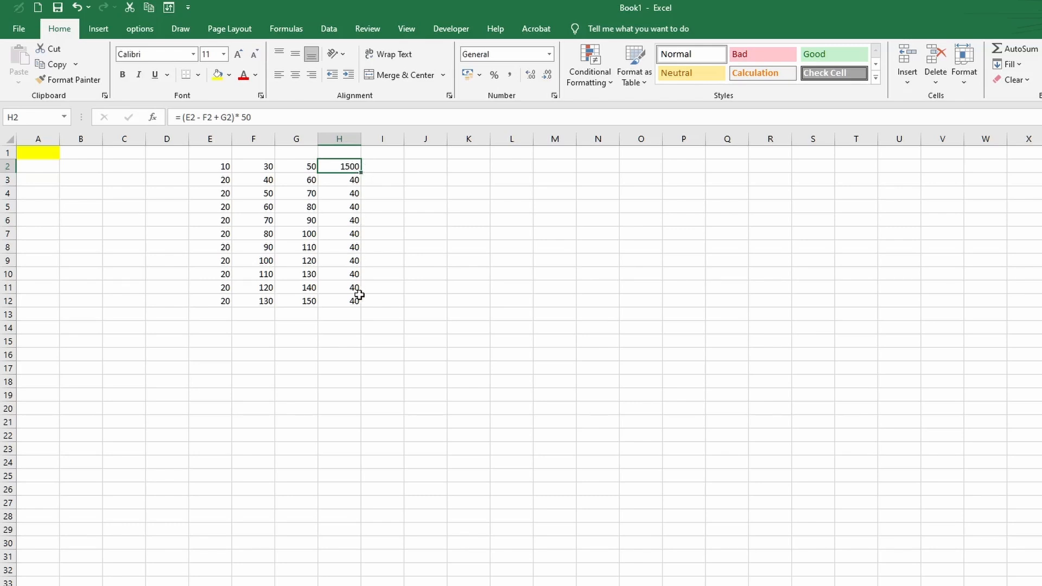
{"action": "left_click_drag", "start_coordinate": [362, 172], "coordinate": [367, 310]}
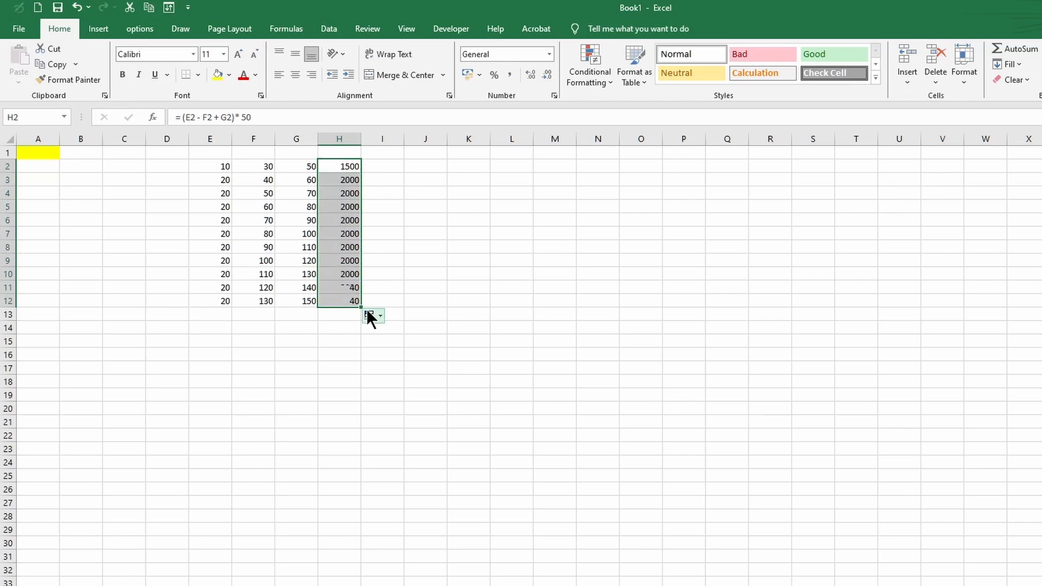
{"action": "left_click", "coordinate": [336, 329]}
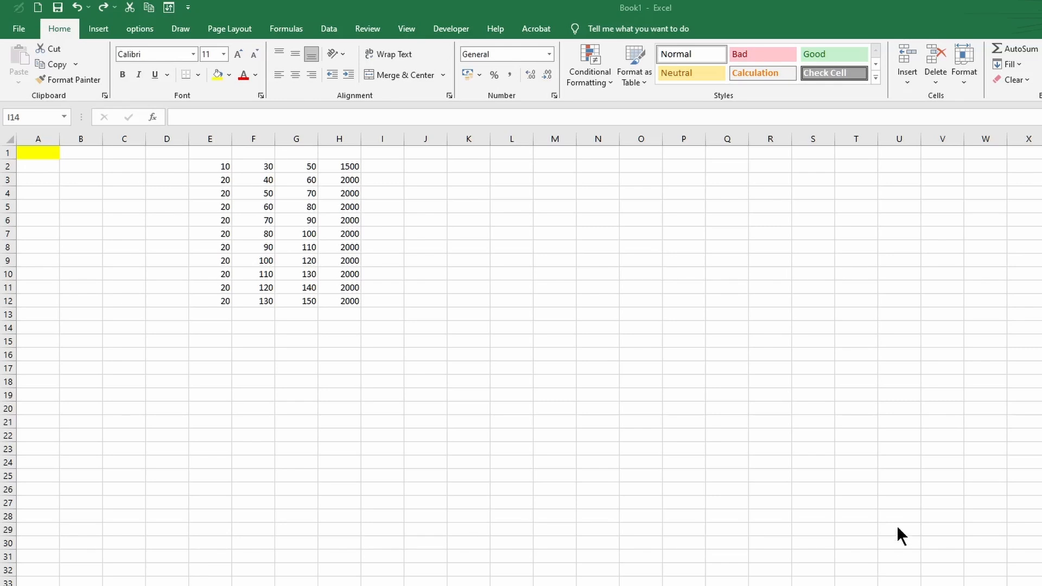
Examine the formulas in H2 through H12 for their row references and the constant multiplier
{"action": "left_click", "coordinate": [340, 167]}
{"action": "left_click", "coordinate": [340, 168]}
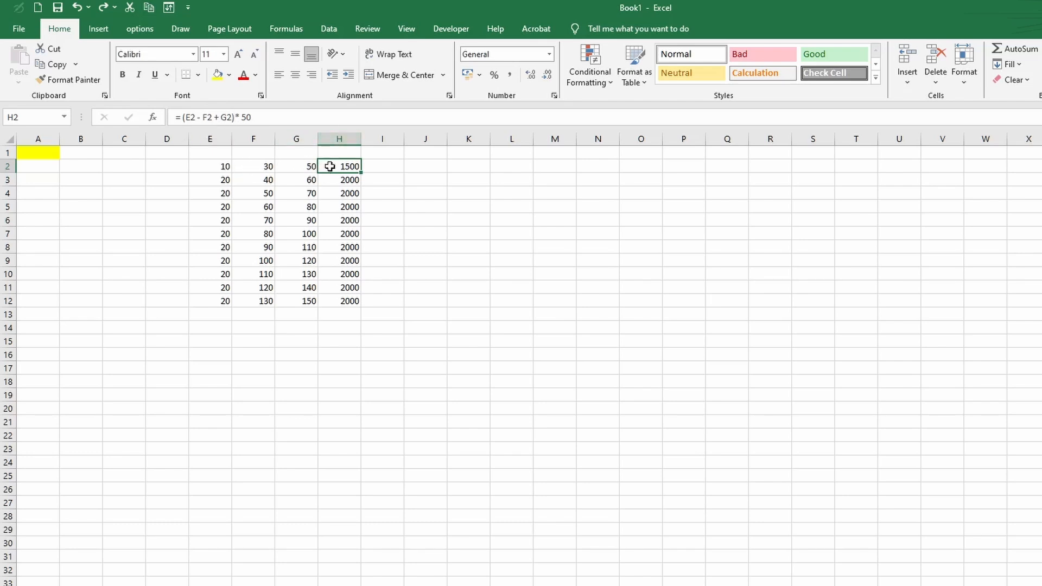
{"action": "left_click", "coordinate": [343, 182]}
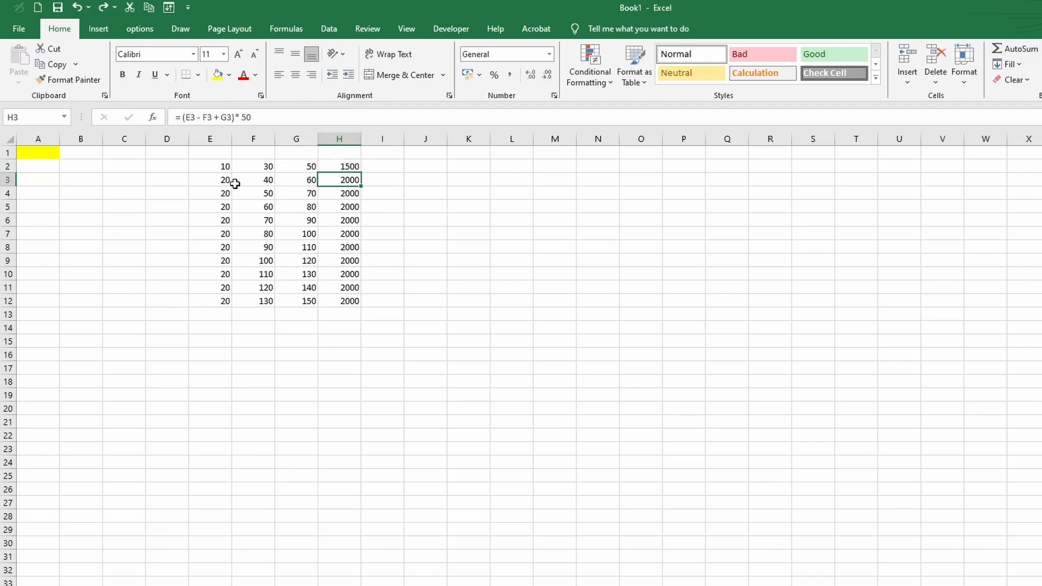
{"action": "left_click", "coordinate": [343, 196]}
{"action": "left_click", "coordinate": [343, 208]}
{"action": "left_click", "coordinate": [346, 221]}
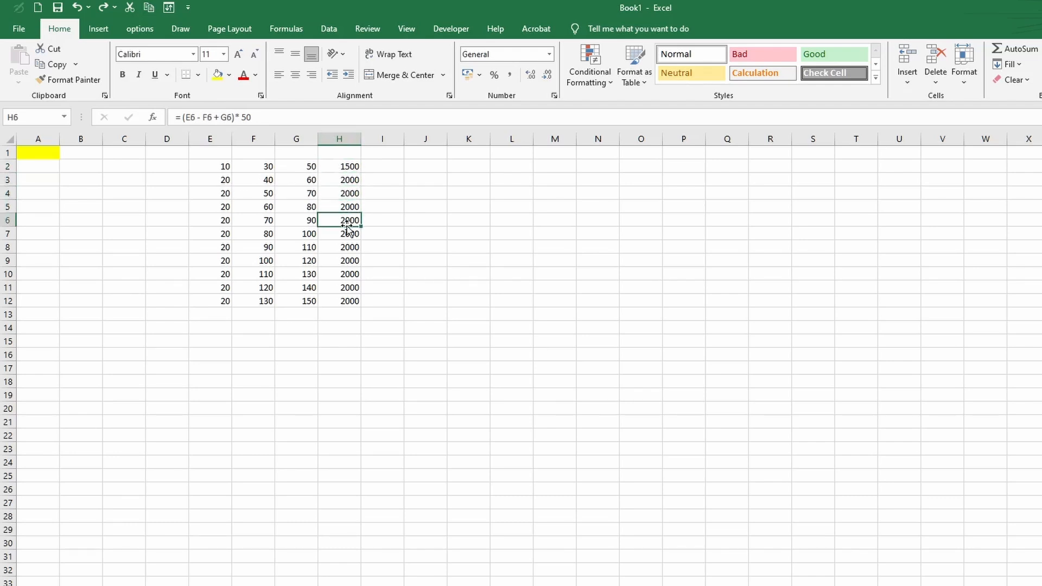
{"action": "left_click", "coordinate": [349, 235]}
{"action": "left_click", "coordinate": [349, 248]}
{"action": "left_click", "coordinate": [346, 262]}
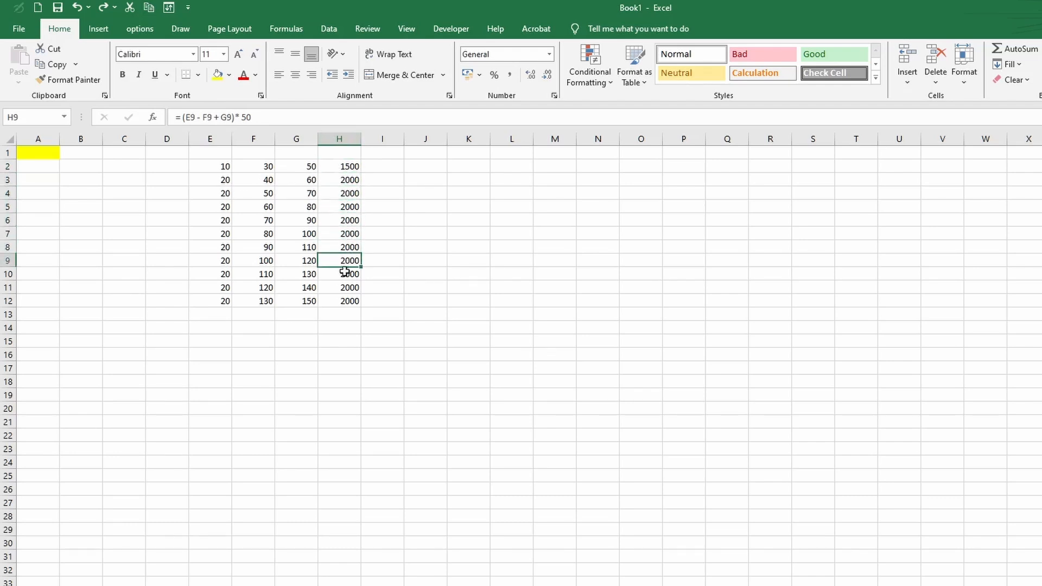
{"action": "left_click", "coordinate": [344, 275]}
{"action": "left_click", "coordinate": [342, 289]}
{"action": "left_click", "coordinate": [343, 301]}
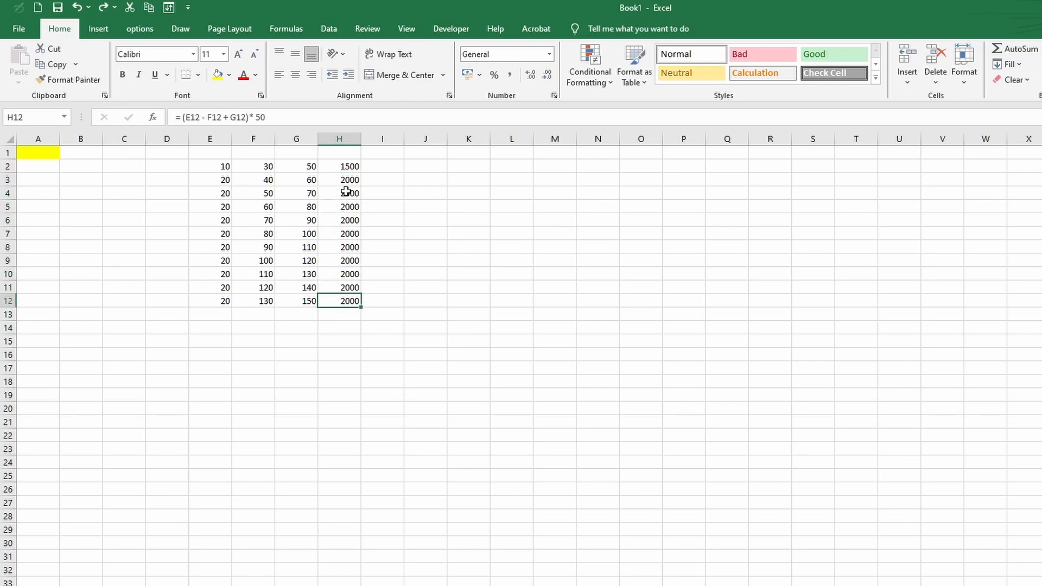
{"action": "left_click", "coordinate": [340, 171]}
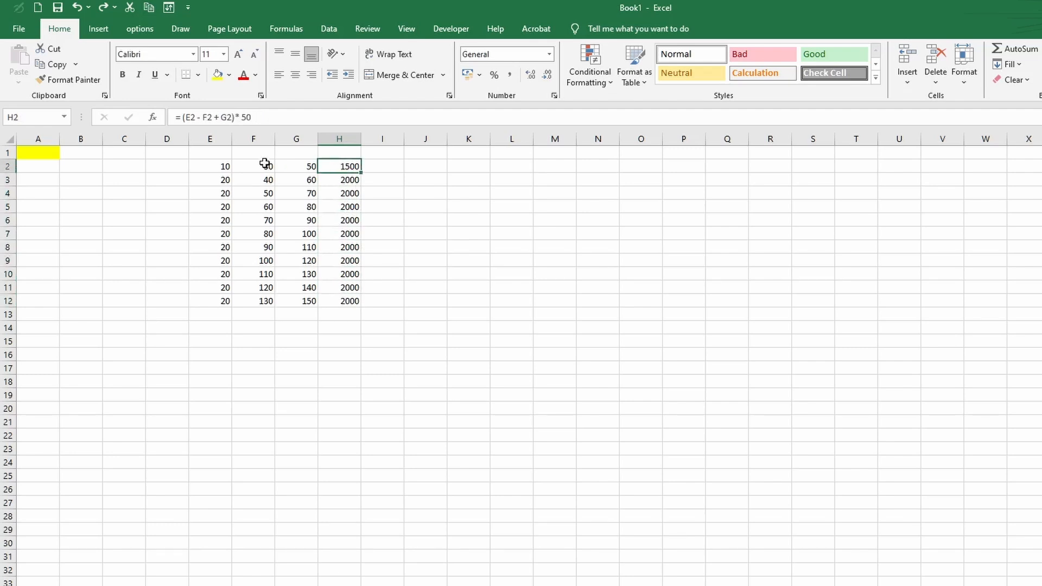
Enter the value 50 in cell A2
{"action": "left_click", "coordinate": [49, 170]}
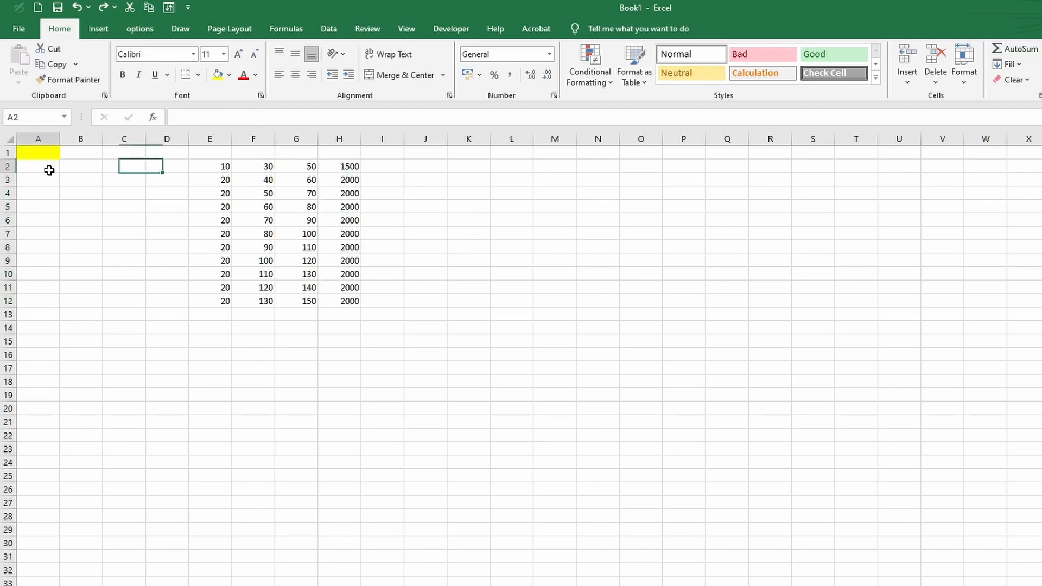
{"action": "type", "text": "502"}
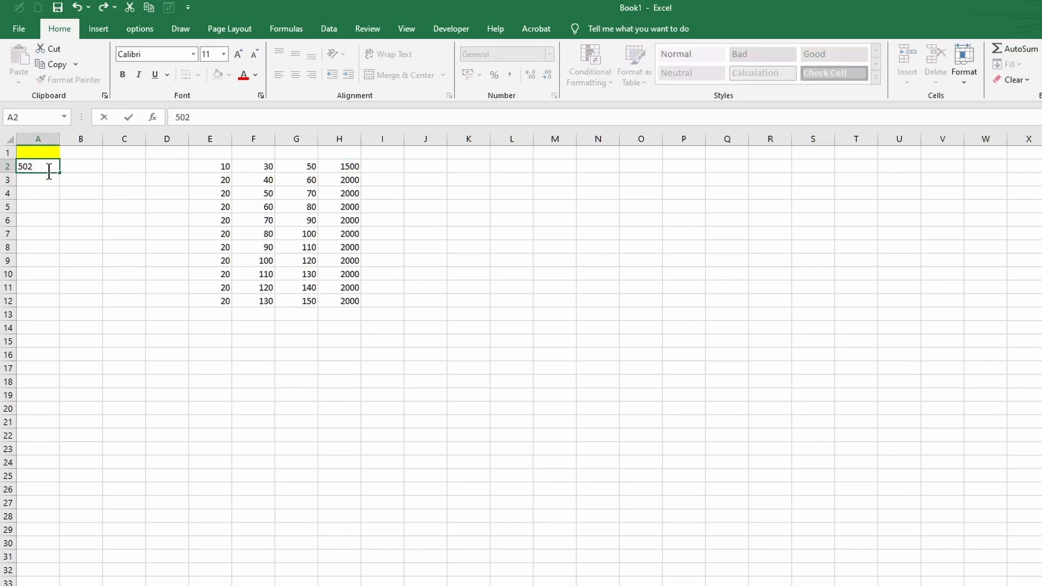
{"action": "key", "text": "BackSpace"}
{"action": "left_click", "coordinate": [334, 166]}
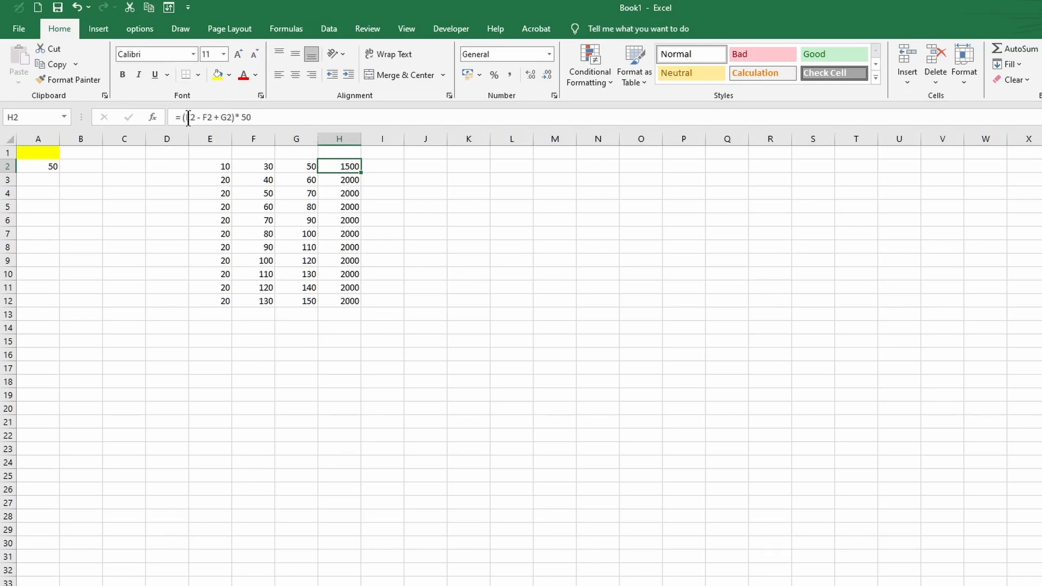
Extend H2's formula by adding an absolute reference to A2, giving = (E2 - F2 + G2)* 50 + $A$2
{"action": "left_click", "coordinate": [46, 168]}
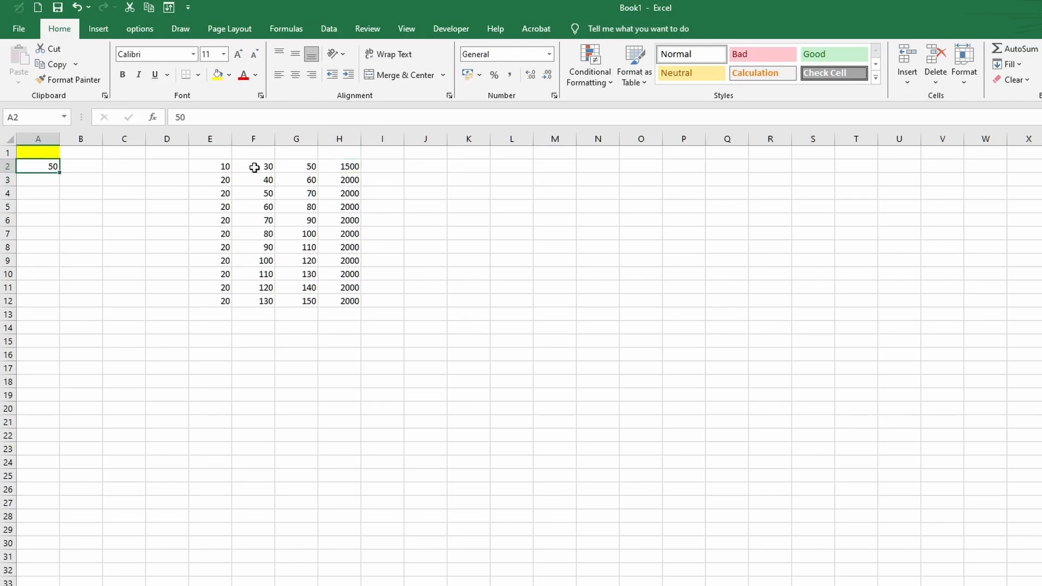
{"action": "left_click", "coordinate": [333, 173]}
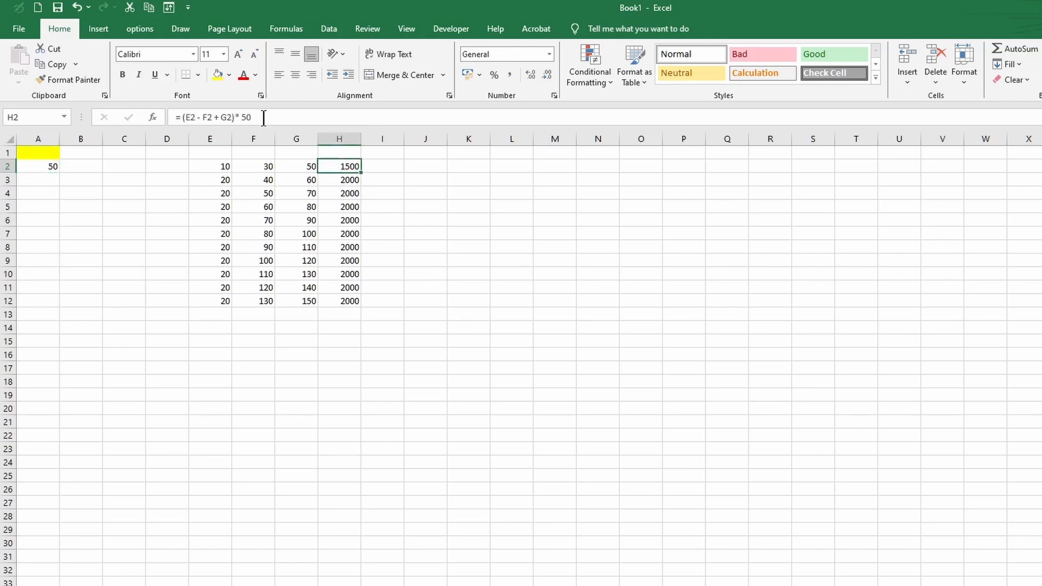
{"action": "double_click", "coordinate": [338, 166]}
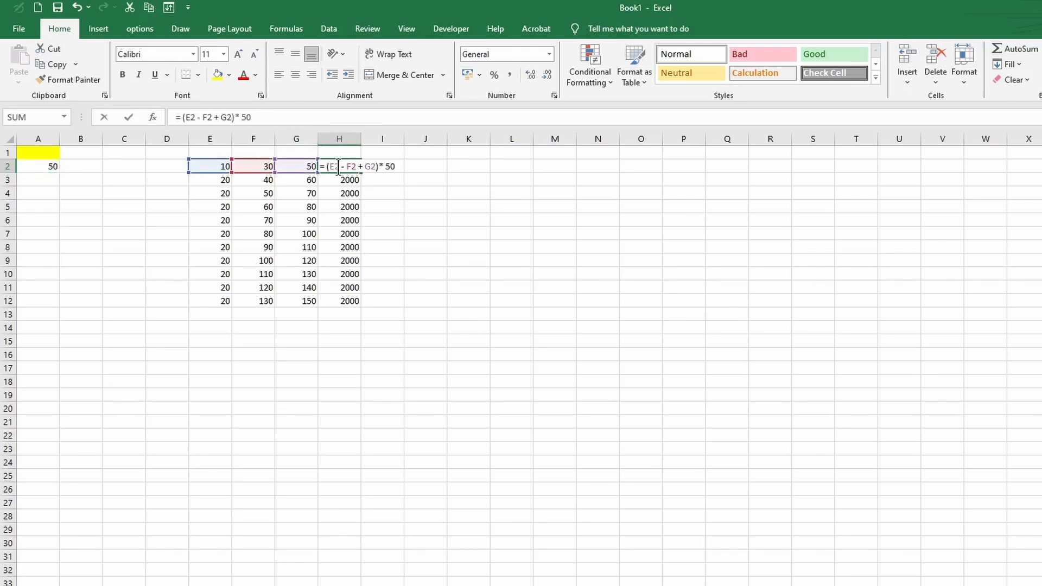
{"action": "left_click", "coordinate": [396, 161]}
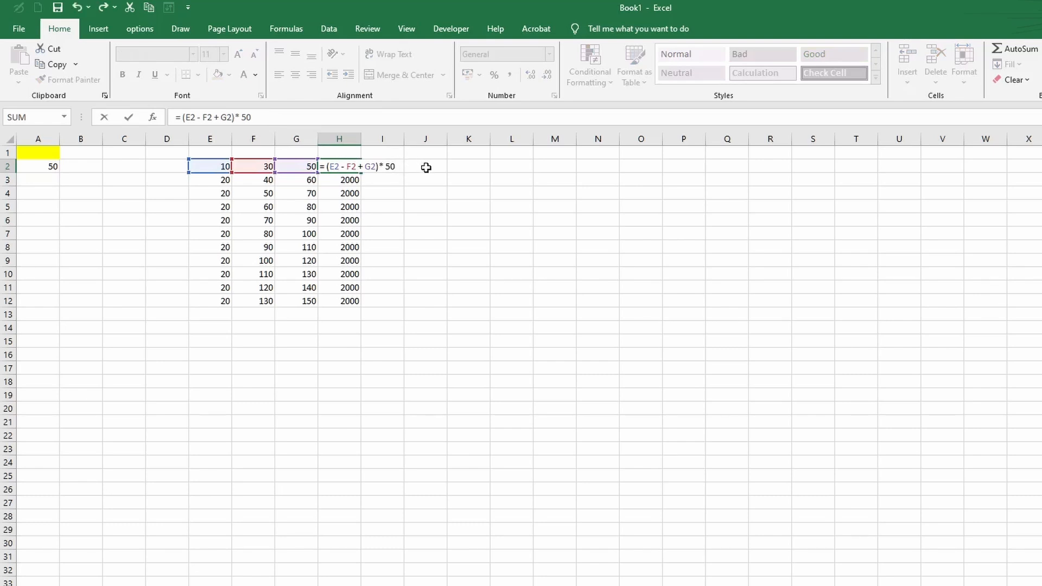
{"action": "type", "text": "+ $"}
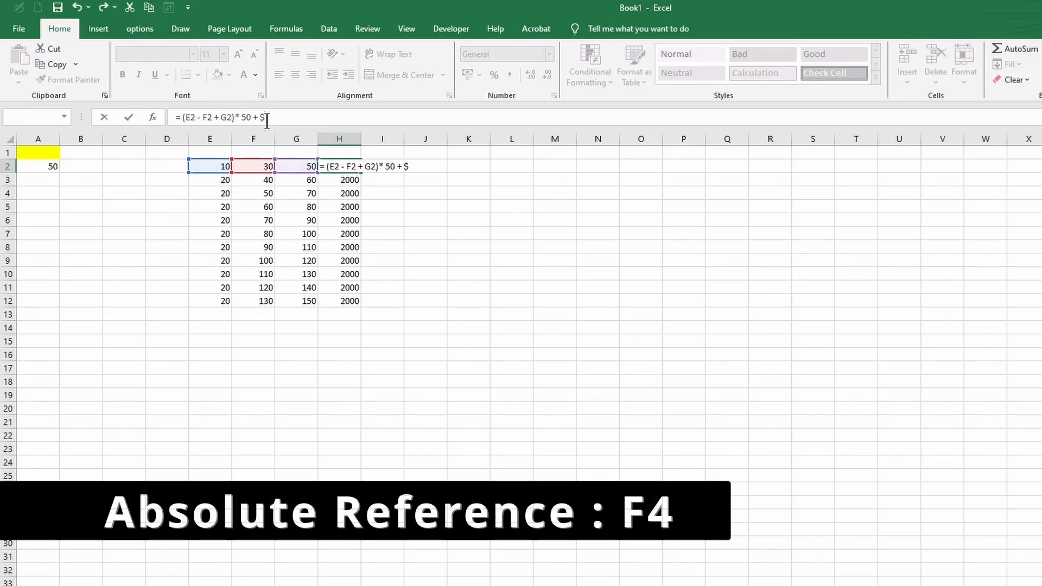
{"action": "key", "text": "BackSpace"}
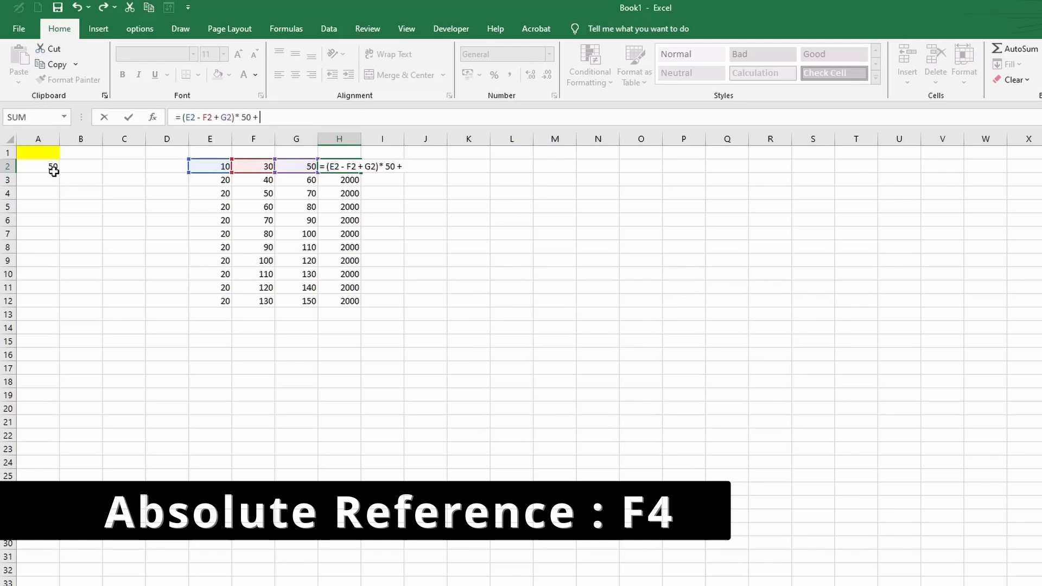
{"action": "left_click", "coordinate": [50, 167]}
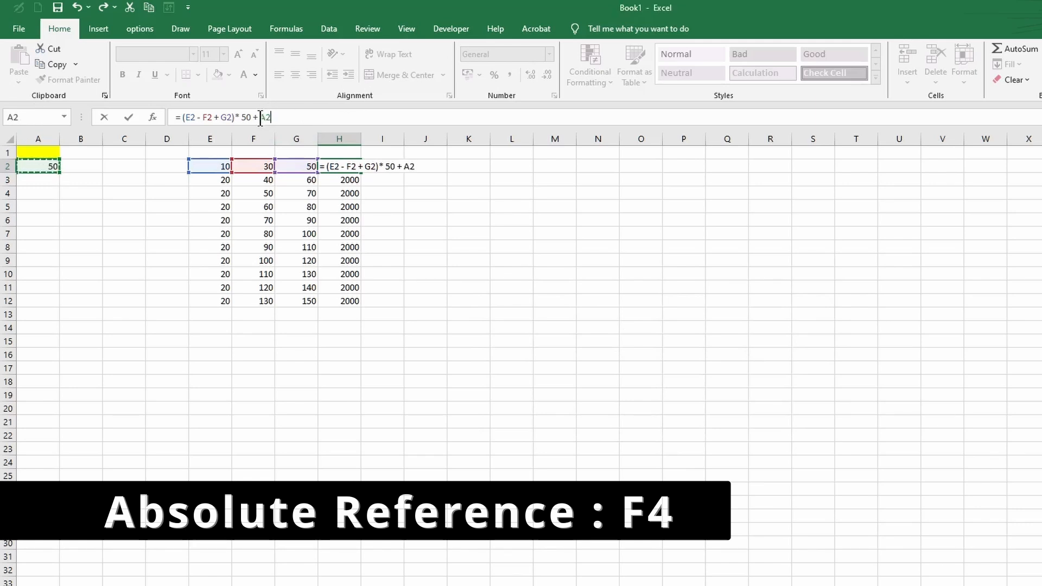
{"action": "left_click", "coordinate": [315, 116]}
{"action": "type", "text": "$"}
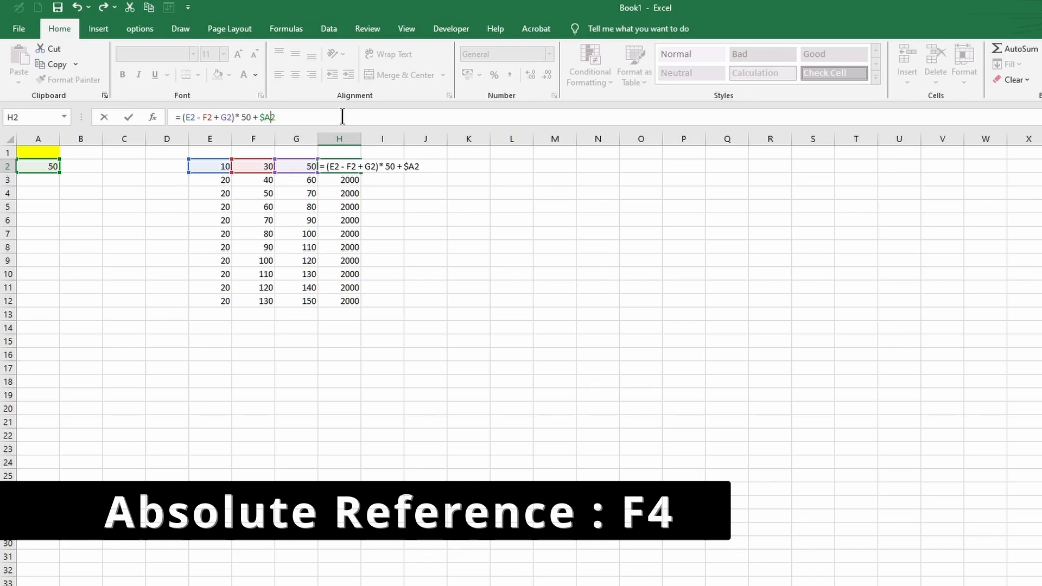
{"action": "type", "text": "$"}
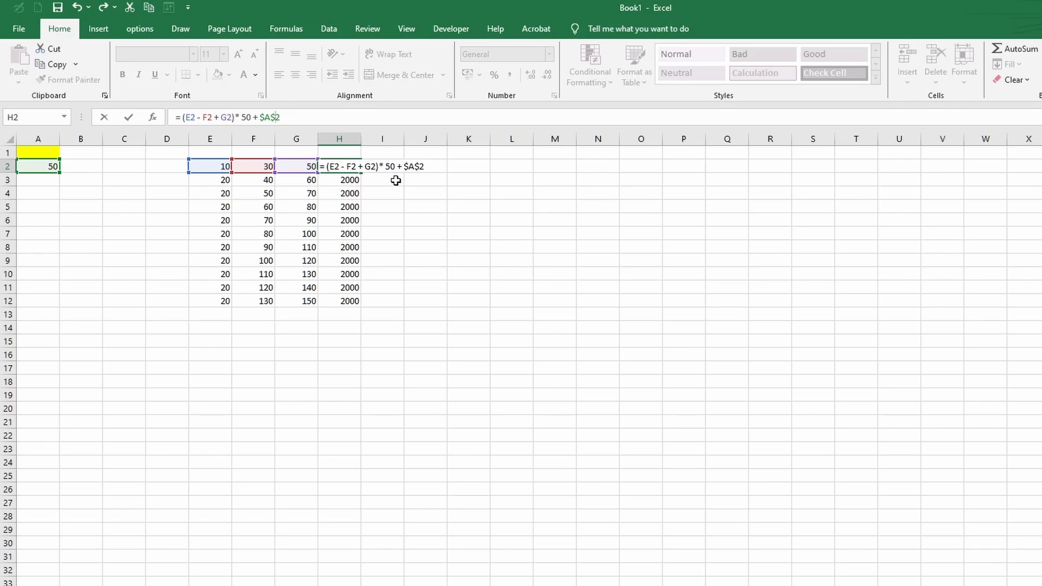
{"action": "key", "text": "Return"}
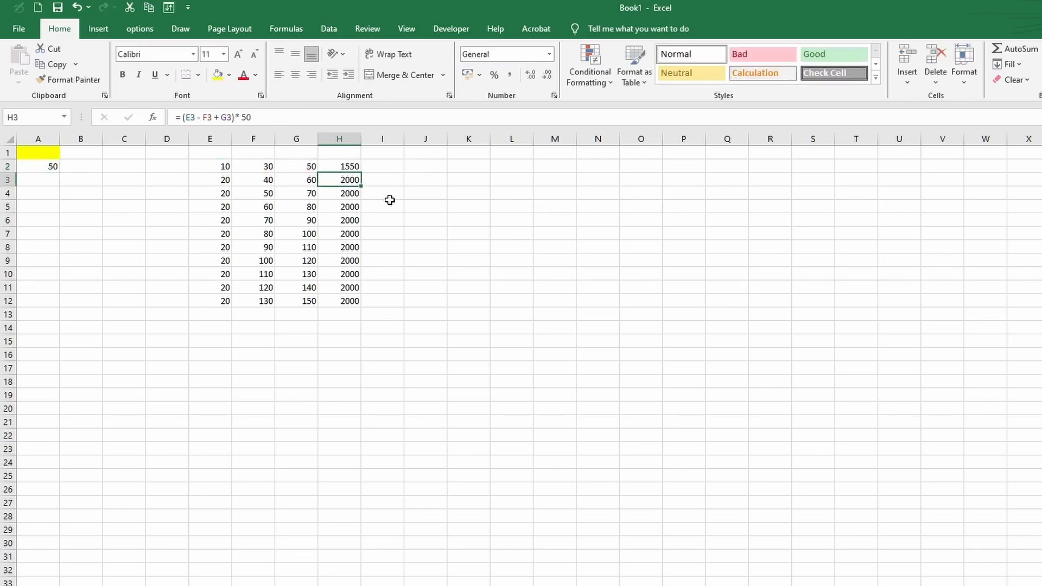
Fill the H2 formula containing the absolute reference down through H12
{"action": "left_click", "coordinate": [351, 168]}
{"action": "left_click_drag", "start_coordinate": [361, 172], "coordinate": [375, 305]}
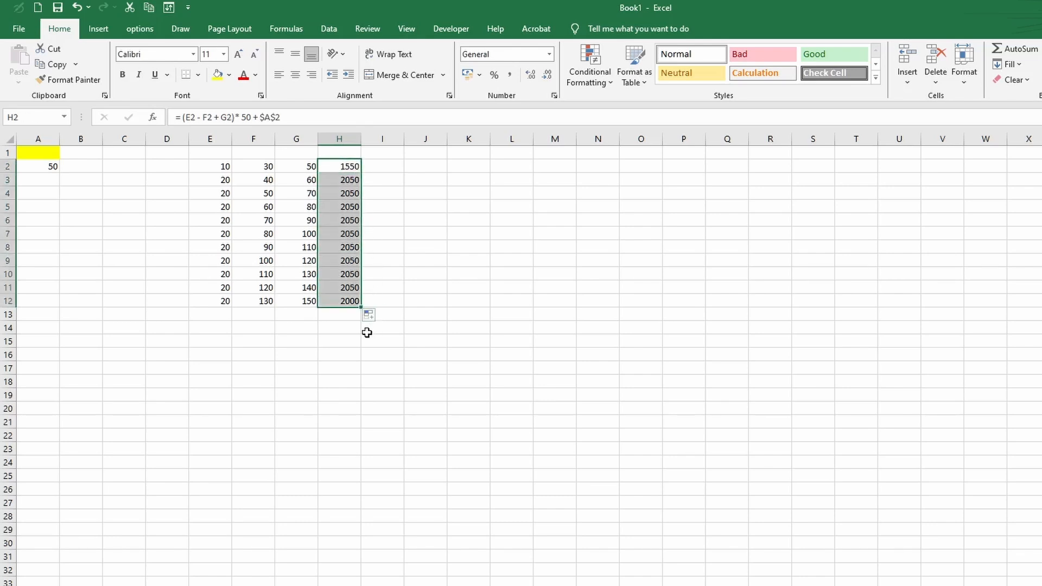
{"action": "left_click", "coordinate": [344, 350]}
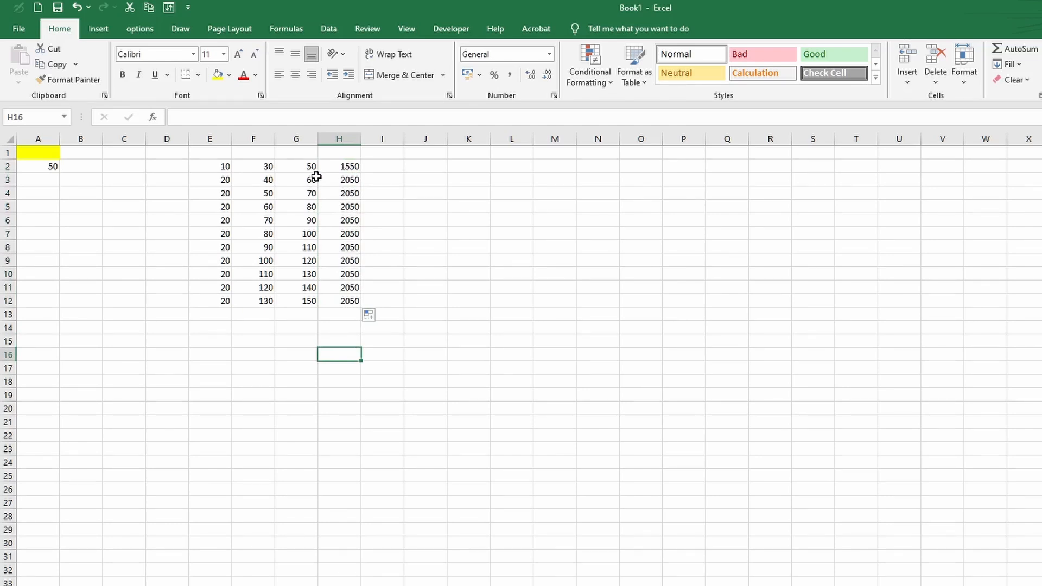
Examine the formulas in H2 through H12, comparing their row references with the $A$2 reference and the cells in column A
{"action": "left_click", "coordinate": [48, 184]}
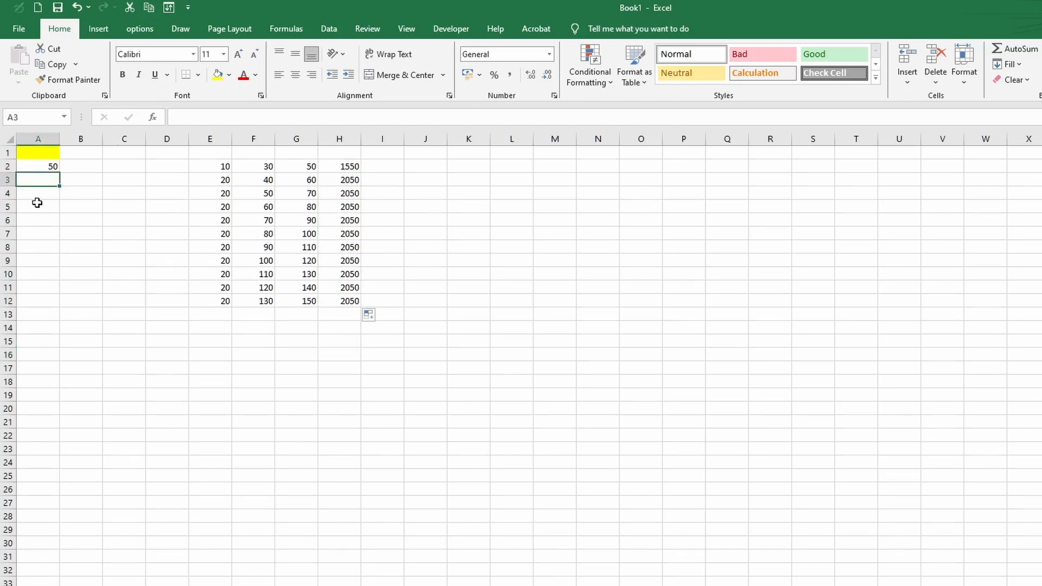
{"action": "left_click", "coordinate": [40, 204]}
{"action": "left_click", "coordinate": [44, 179]}
{"action": "left_click", "coordinate": [344, 181]}
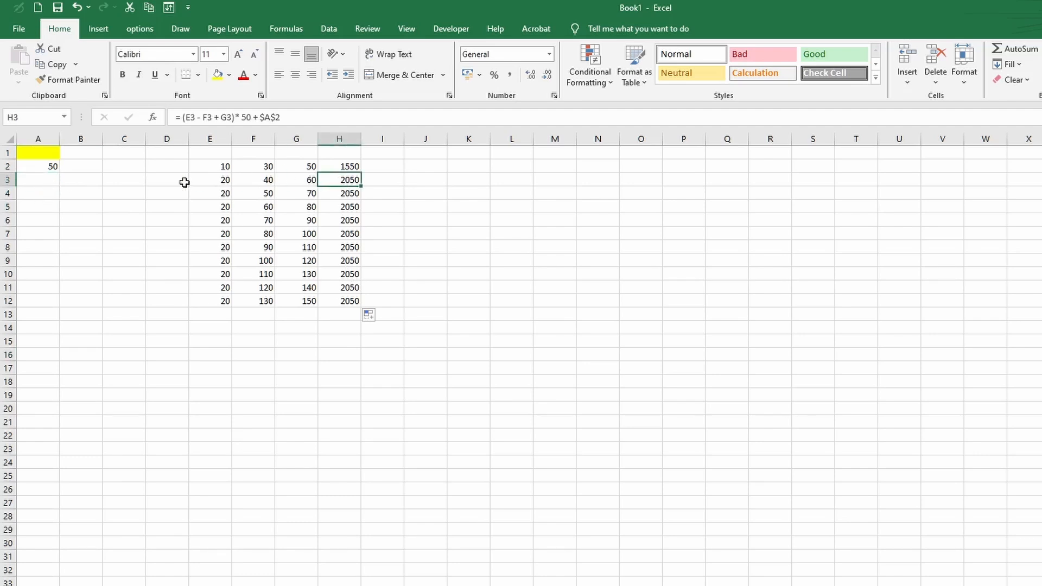
{"action": "left_click", "coordinate": [41, 167]}
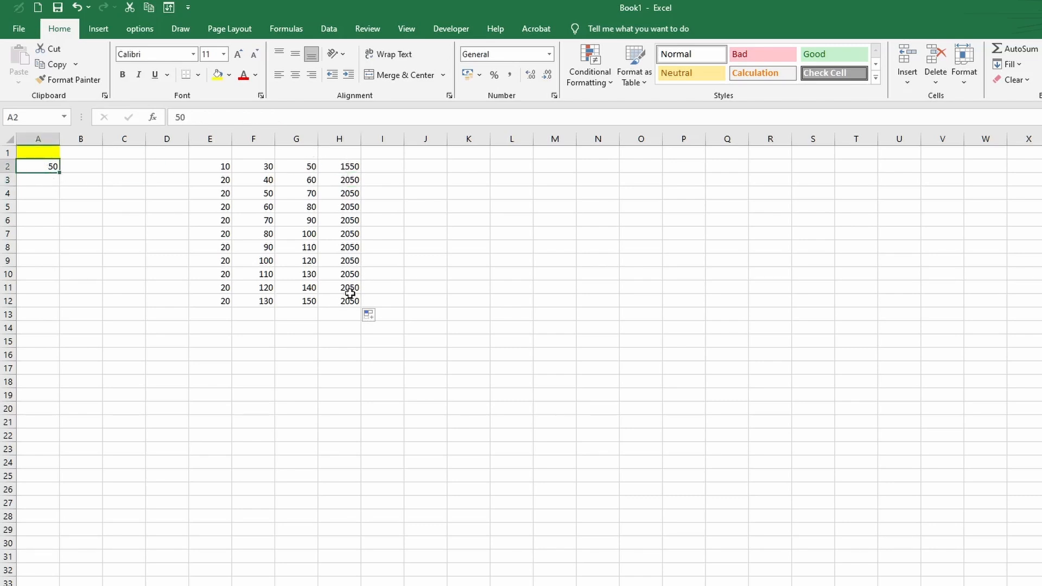
{"action": "left_click", "coordinate": [345, 167]}
{"action": "left_click", "coordinate": [348, 182]}
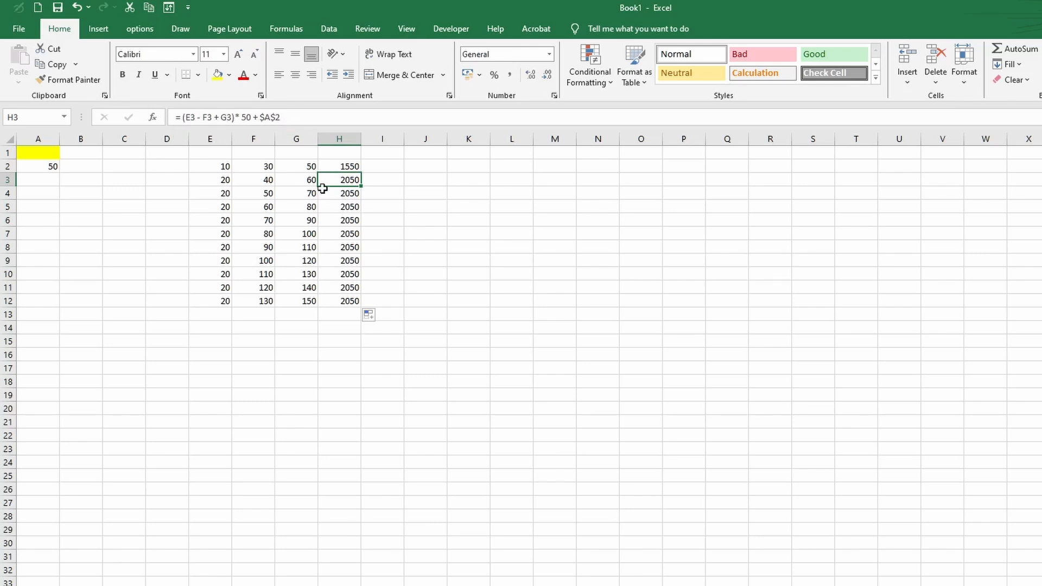
{"action": "left_click", "coordinate": [345, 197]}
{"action": "left_click", "coordinate": [346, 209]}
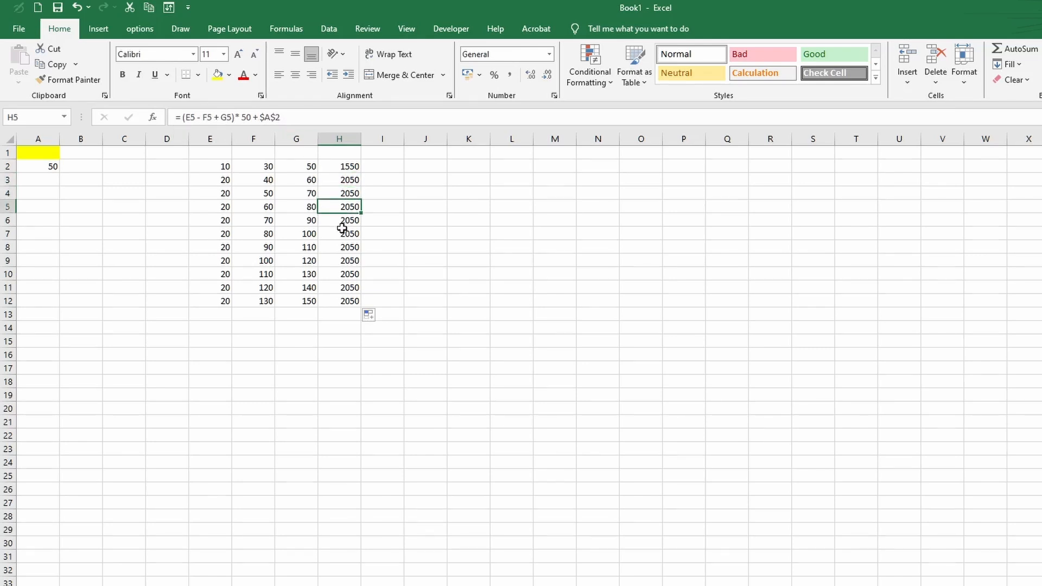
{"action": "left_click", "coordinate": [343, 234]}
{"action": "left_click", "coordinate": [345, 249]}
{"action": "left_click", "coordinate": [346, 262]}
{"action": "left_click", "coordinate": [343, 275]}
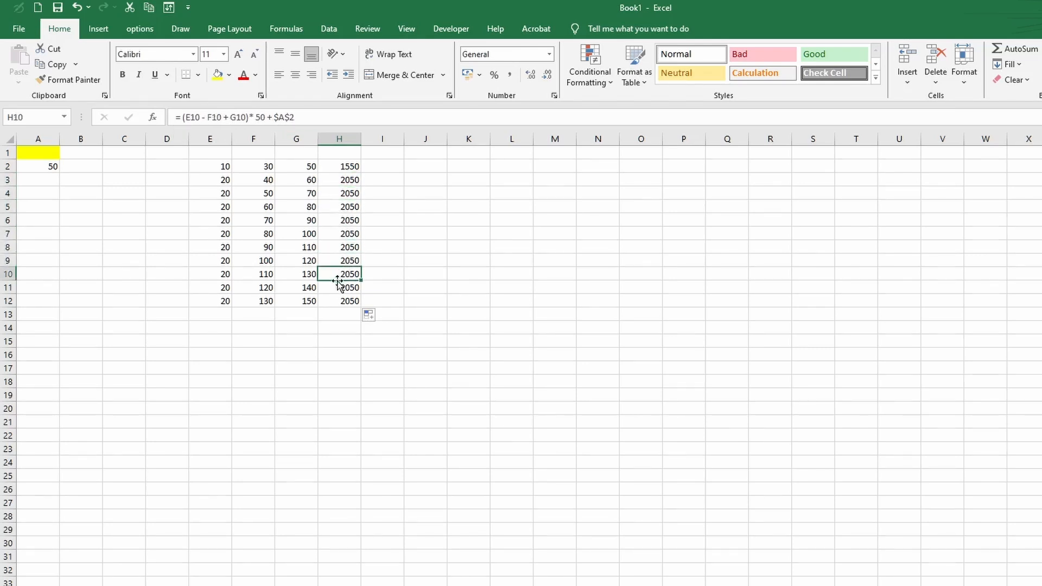
{"action": "left_click", "coordinate": [341, 288]}
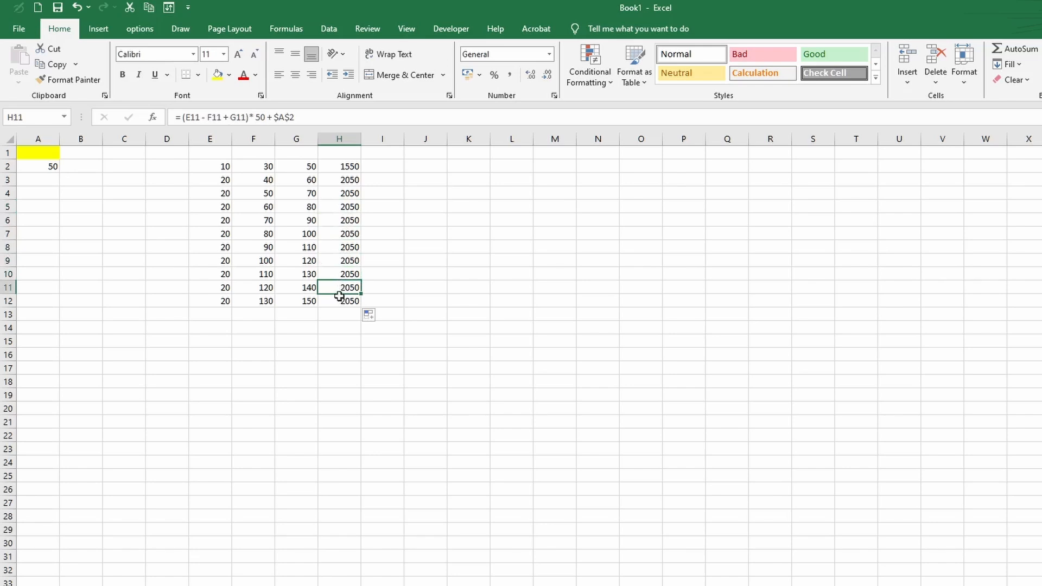
{"action": "left_click", "coordinate": [342, 300]}
{"action": "left_click", "coordinate": [343, 274]}
{"action": "left_click", "coordinate": [342, 261]}
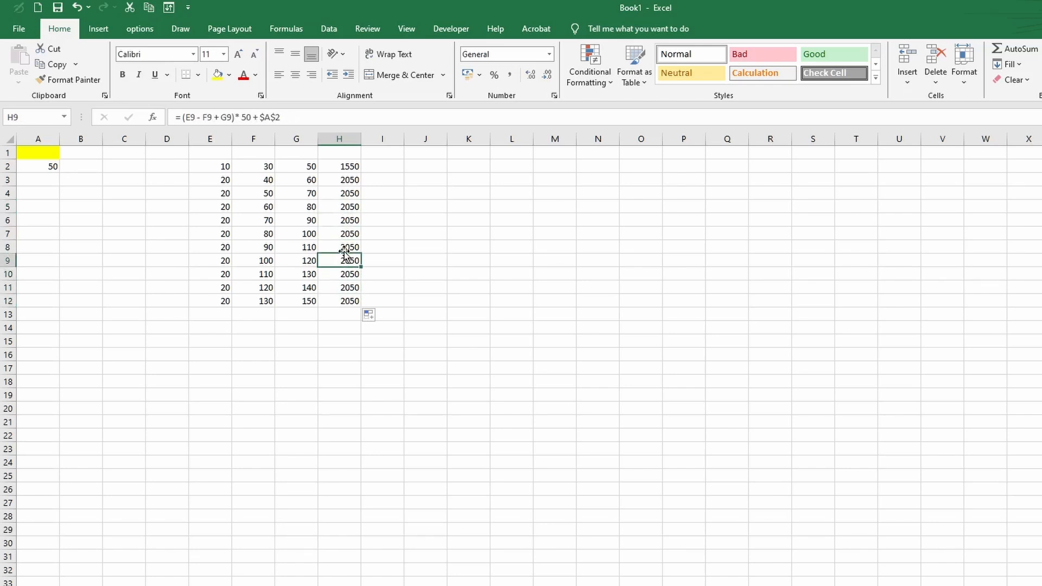
{"action": "left_click", "coordinate": [350, 232]}
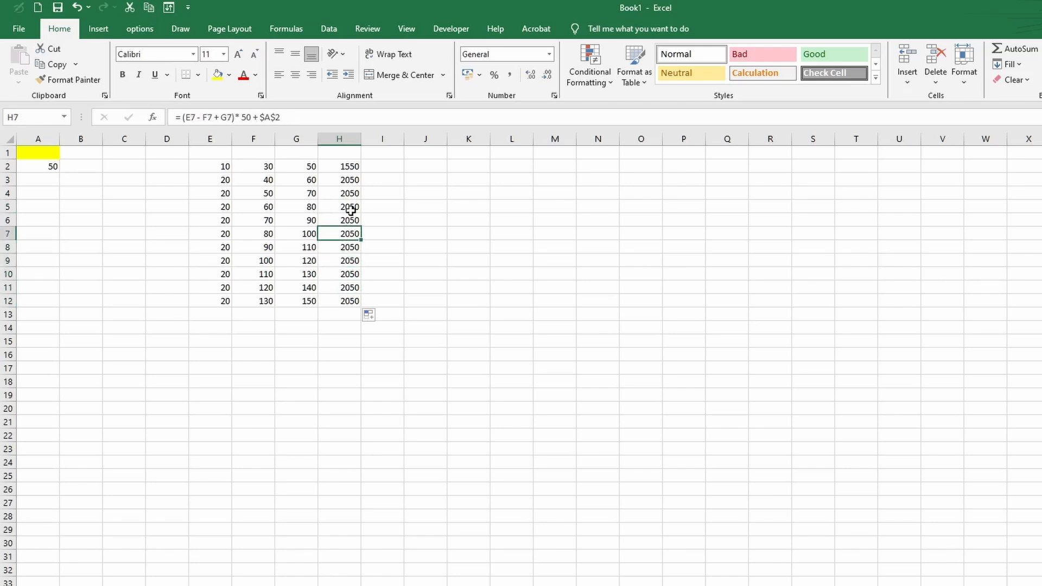
{"action": "left_click", "coordinate": [350, 208]}
{"action": "left_click", "coordinate": [349, 194]}
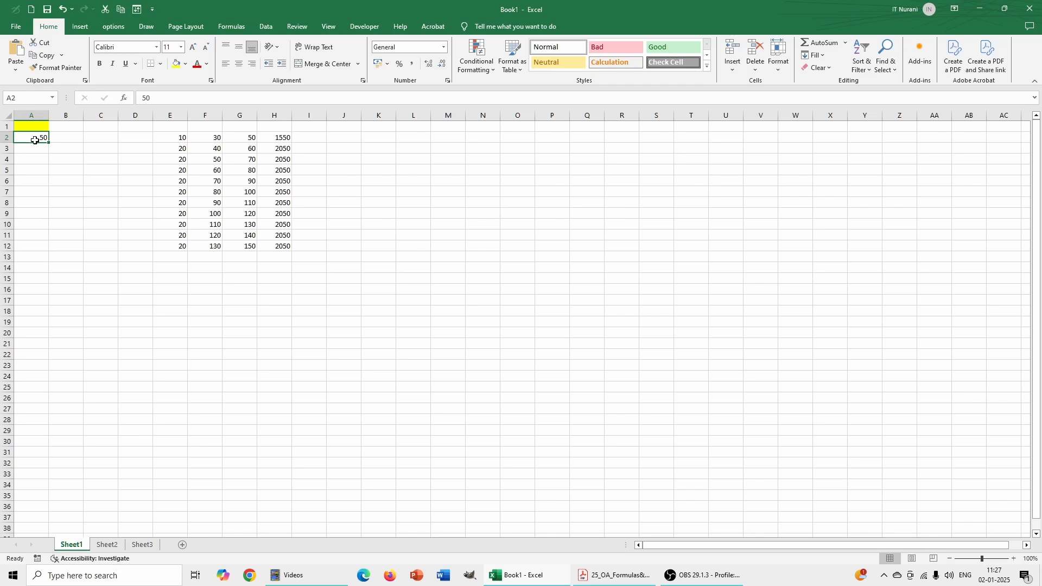
On Sheet2, build a formula in H2 that multiplies the sum of E2, F2 and G2 by Sheet1's A2: = (E2+F2+G2) *Sheet1!A2
{"action": "left_click", "coordinate": [112, 544]}
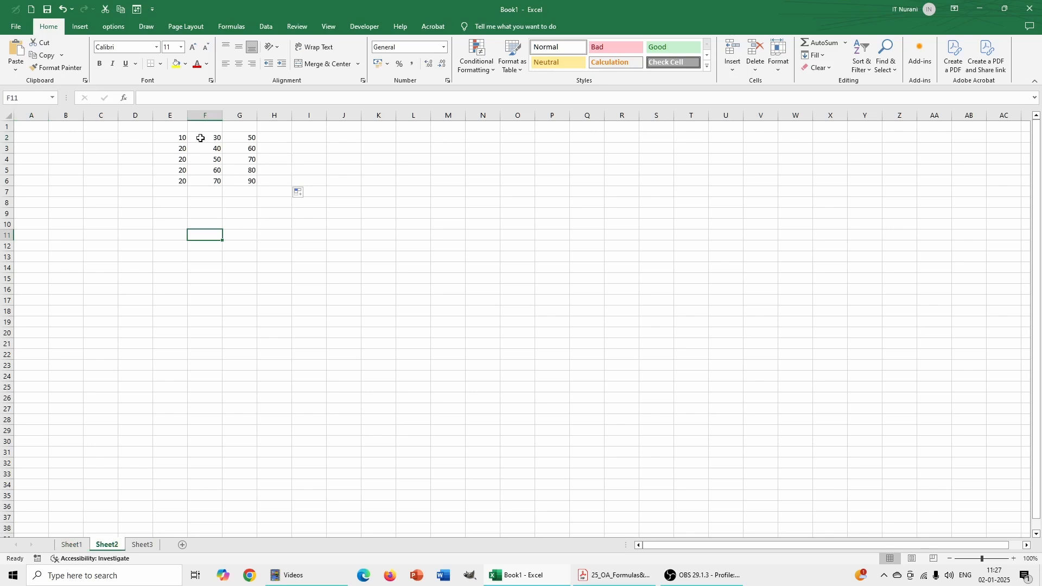
{"action": "left_click", "coordinate": [276, 139]}
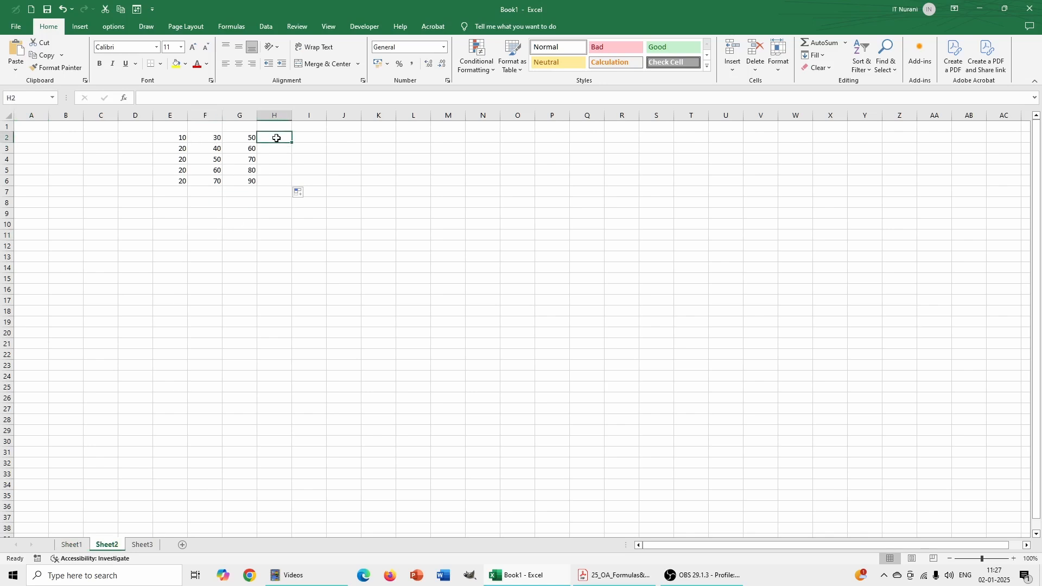
{"action": "type", "text": "=("}
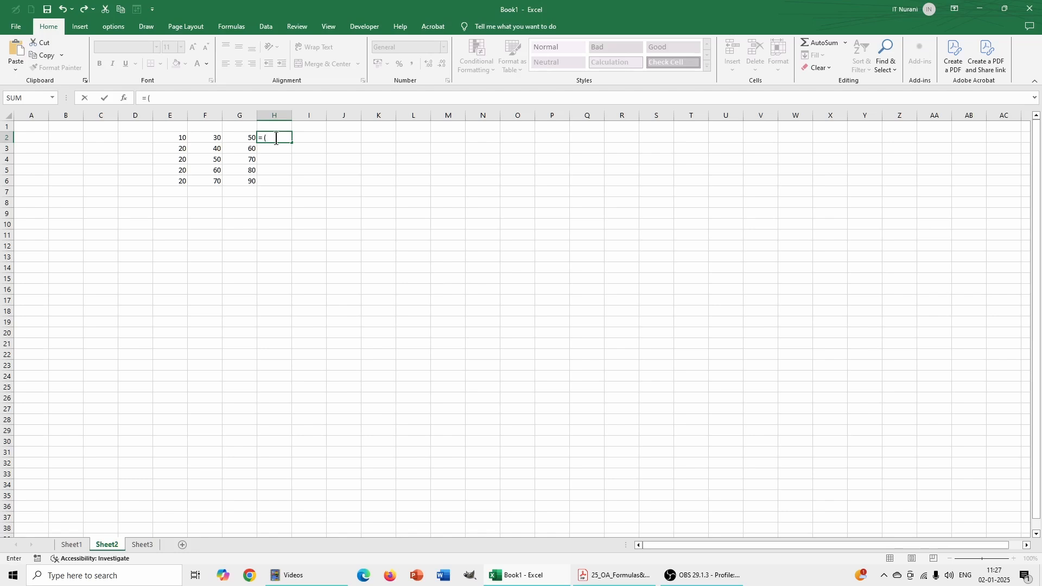
{"action": "left_click", "coordinate": [178, 138]}
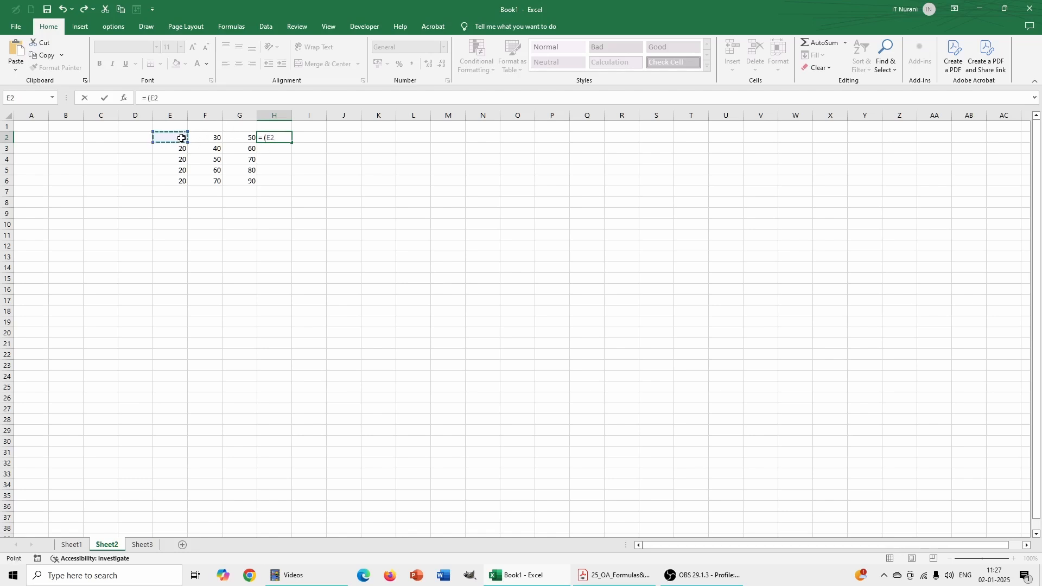
{"action": "type", "text": "+"}
{"action": "left_click", "coordinate": [220, 136]}
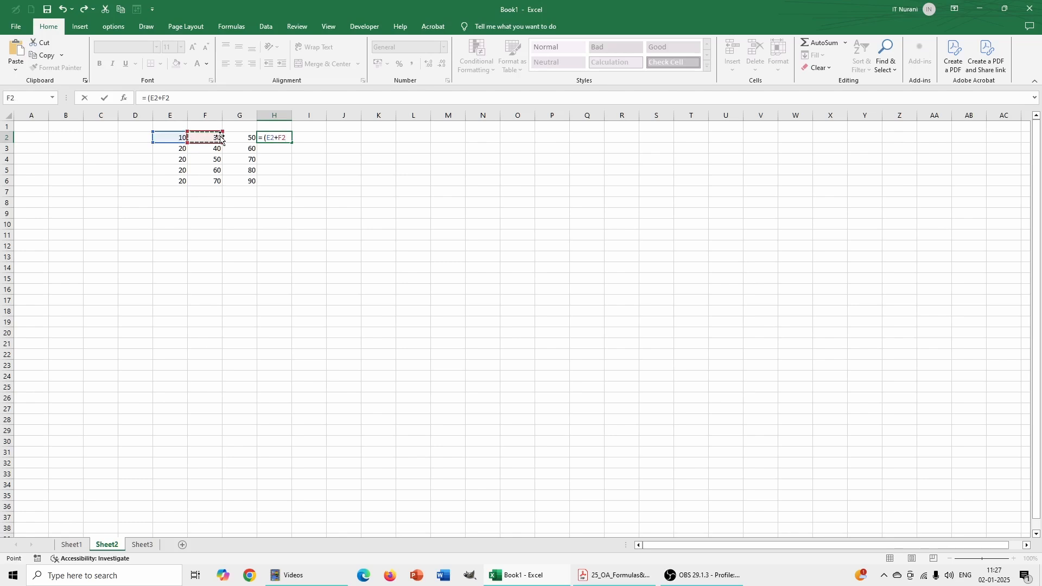
{"action": "type", "text": "+"}
{"action": "left_click", "coordinate": [240, 139]}
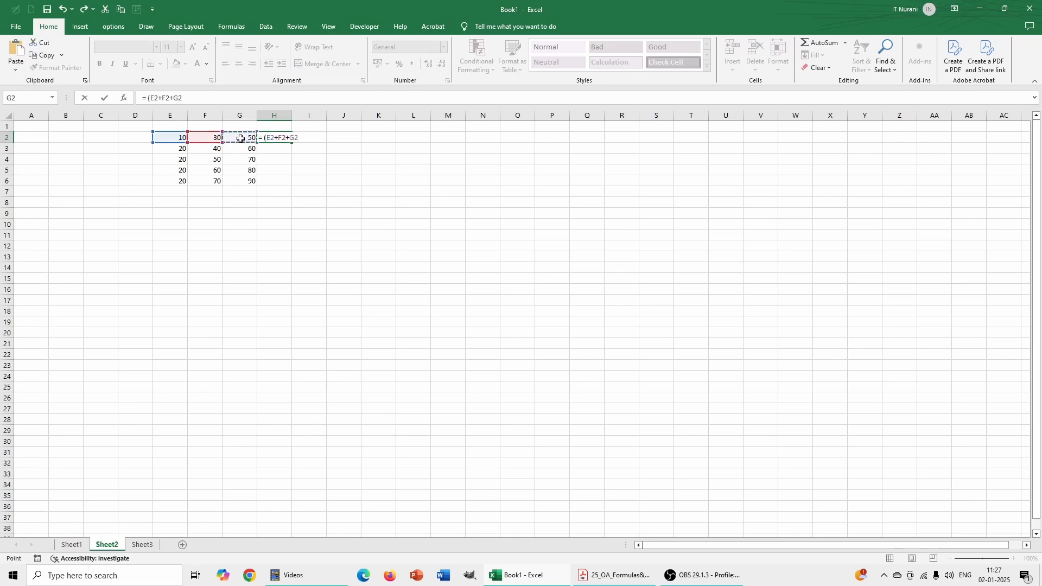
{"action": "type", "text": ") *"}
{"action": "left_click", "coordinate": [76, 544]}
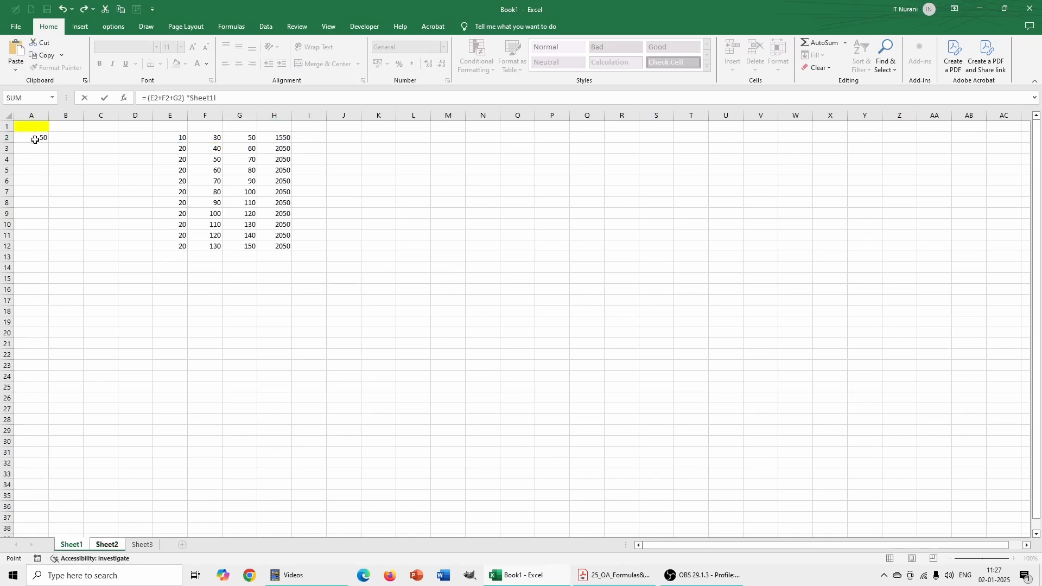
{"action": "left_click", "coordinate": [35, 140]}
Make the Sheet1 A2 reference in Sheet2's H2 formula absolute as $A$2 and commit the formula
{"action": "left_click_drag", "start_coordinate": [190, 99], "coordinate": [227, 95]}
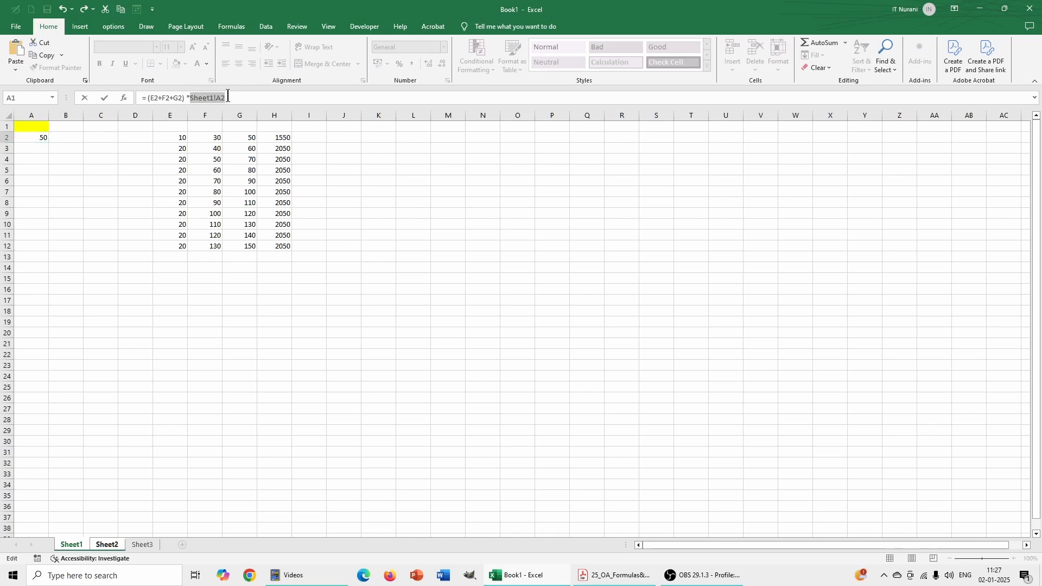
{"action": "left_click", "coordinate": [190, 102]}
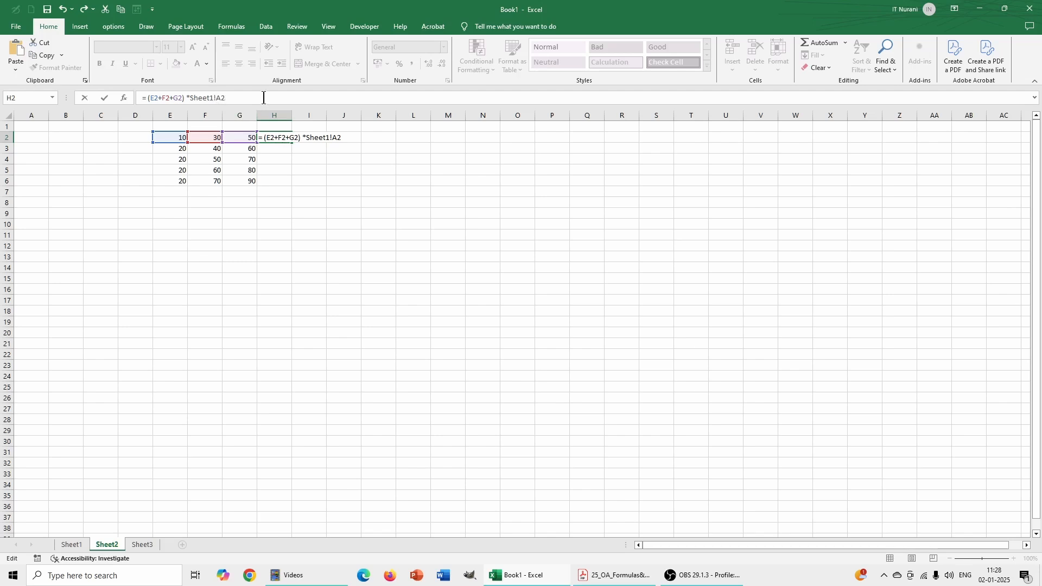
{"action": "left_click", "coordinate": [218, 98]}
{"action": "type", "text": "$A$"}
{"action": "key", "text": "Return"}
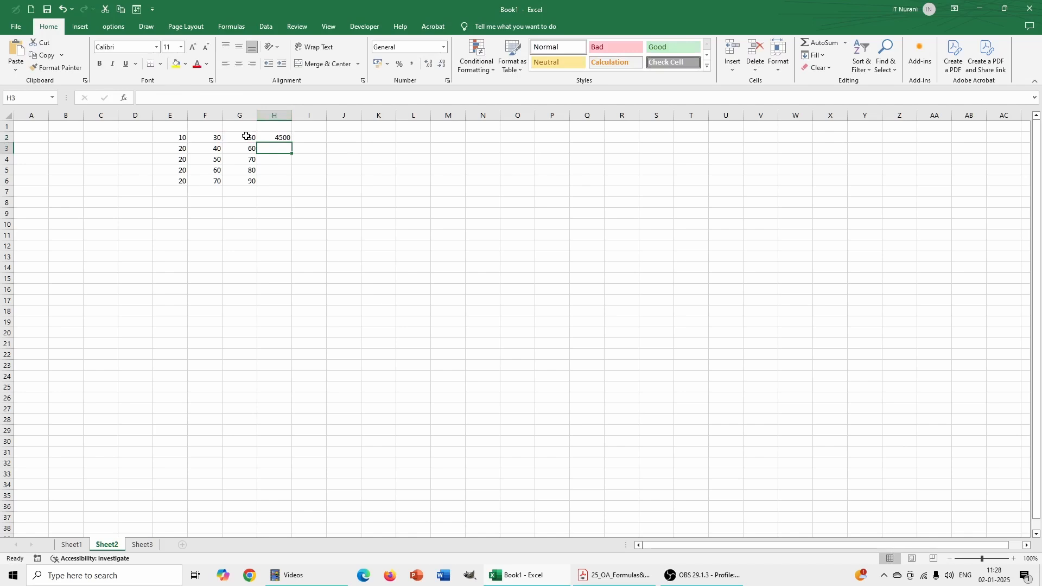
Check the multiplier in Sheet1's A2, and on Sheet2 fill the H2 formula down through H6
{"action": "left_click", "coordinate": [82, 551]}
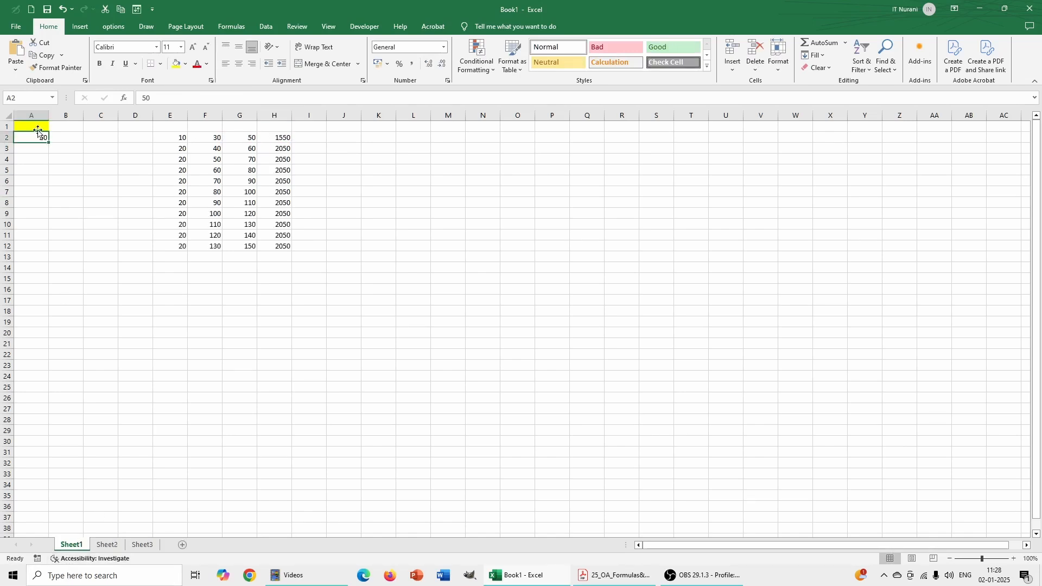
{"action": "left_click", "coordinate": [113, 549]}
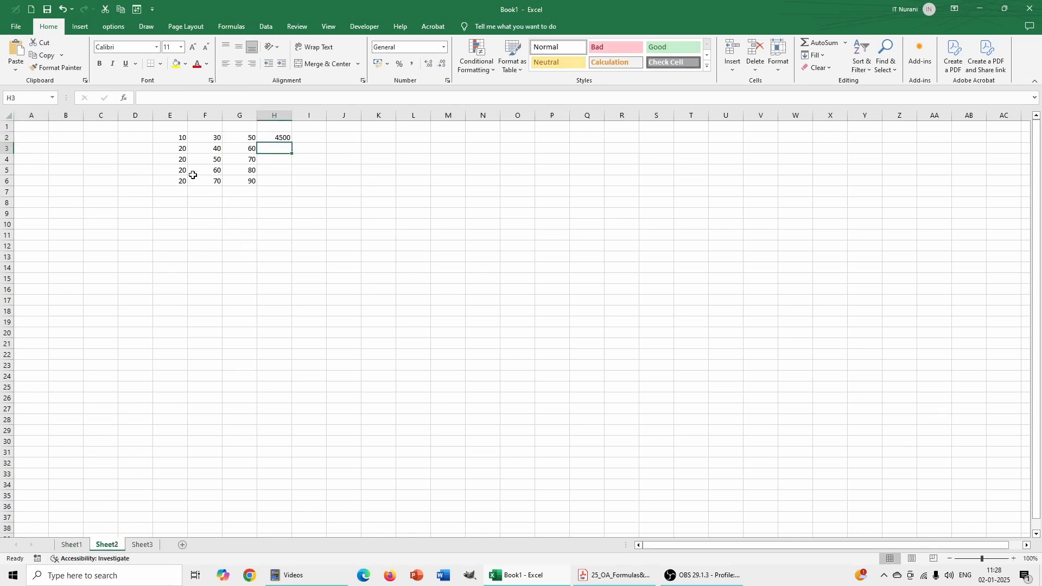
{"action": "left_click", "coordinate": [282, 138]}
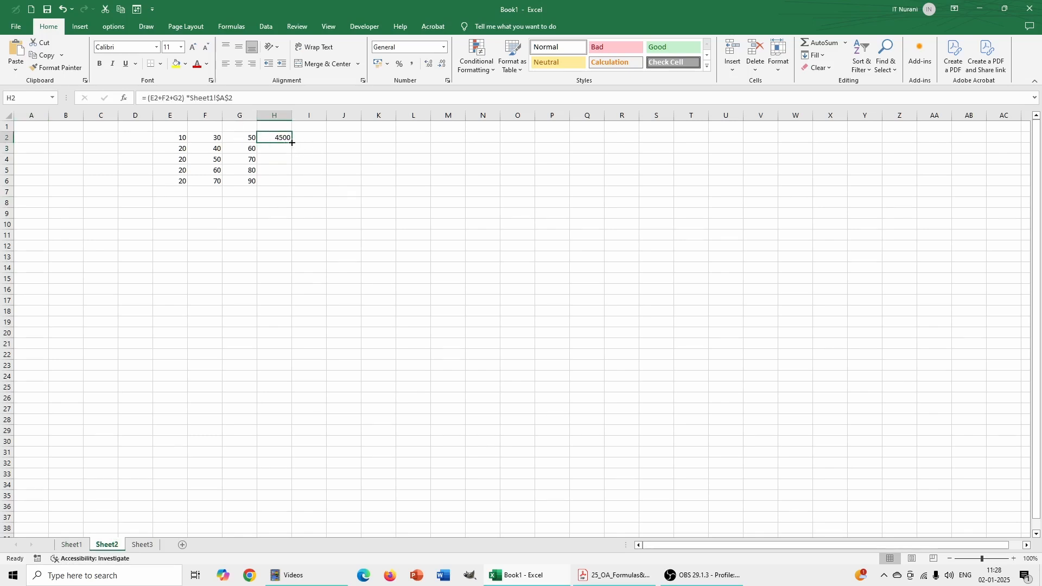
{"action": "left_click_drag", "start_coordinate": [292, 143], "coordinate": [296, 184]}
{"action": "left_click", "coordinate": [245, 215]}
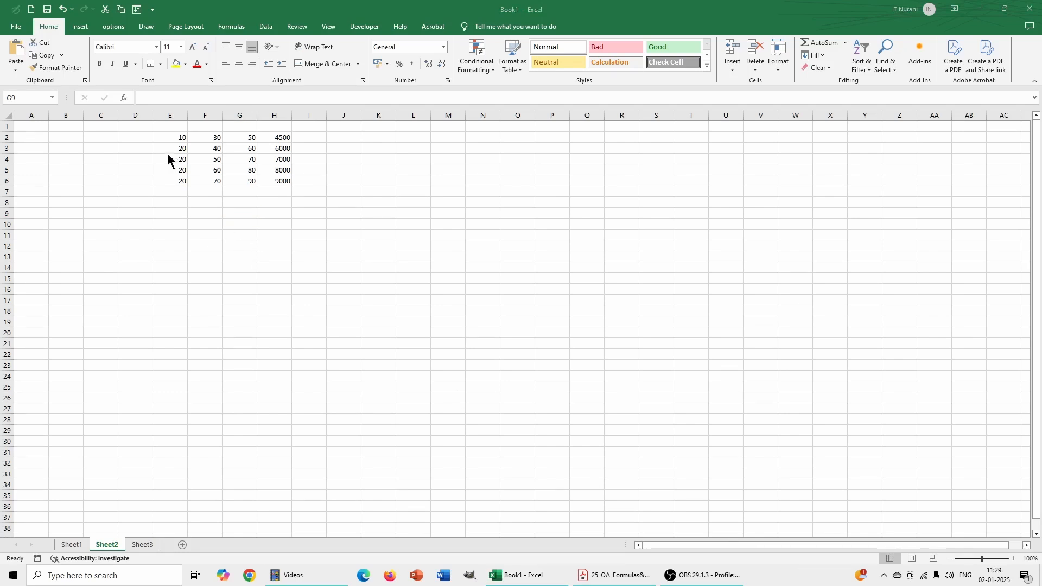
Examine Sheet2's H2 formula, including its absolute cross-sheet reference to Sheet1!$A$2
{"action": "left_click", "coordinate": [271, 135]}
{"action": "left_click", "coordinate": [274, 137]}
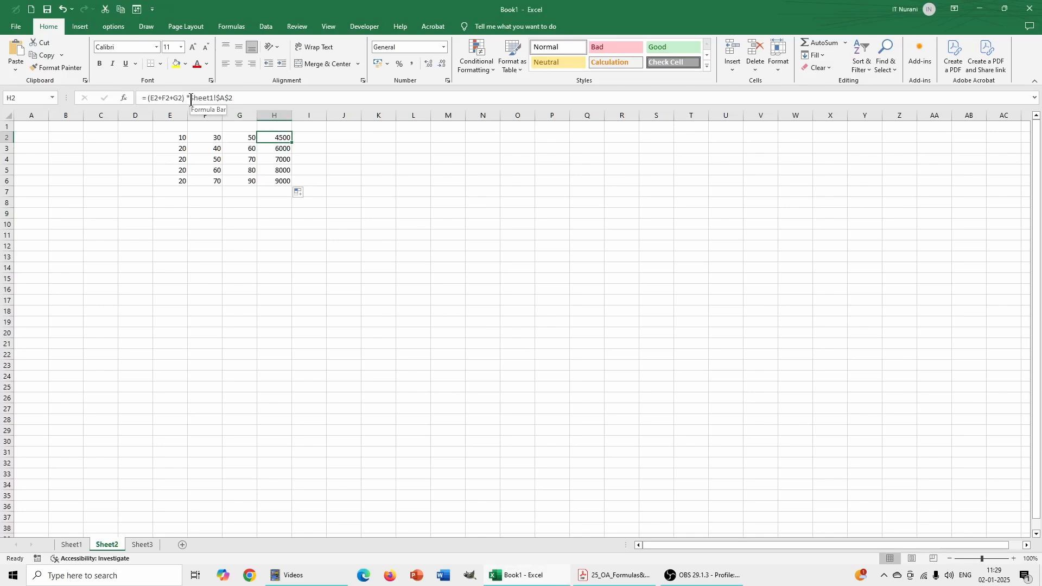
{"action": "left_click", "coordinate": [235, 98]}
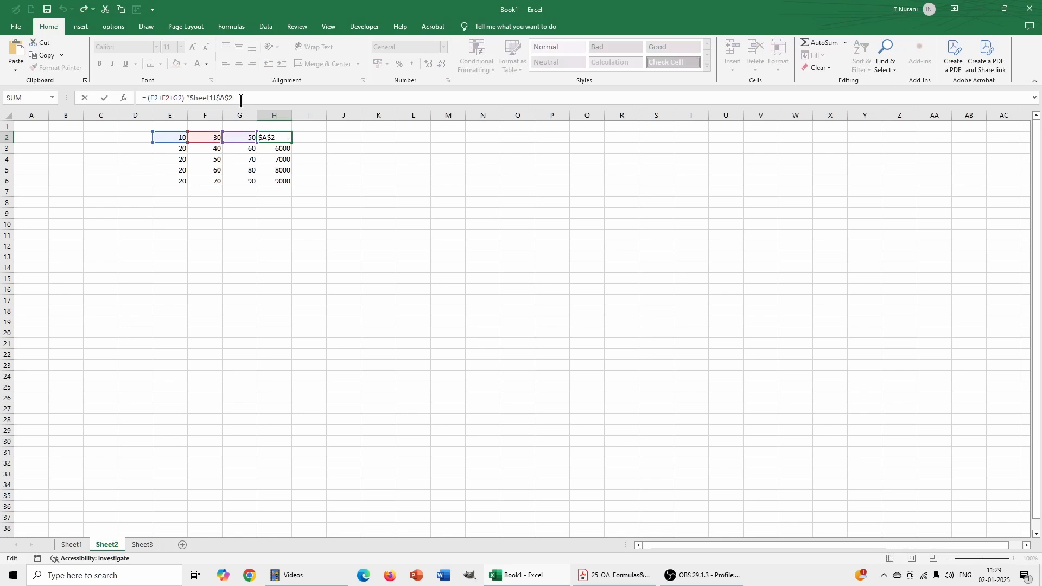
{"action": "left_click", "coordinate": [279, 160]}
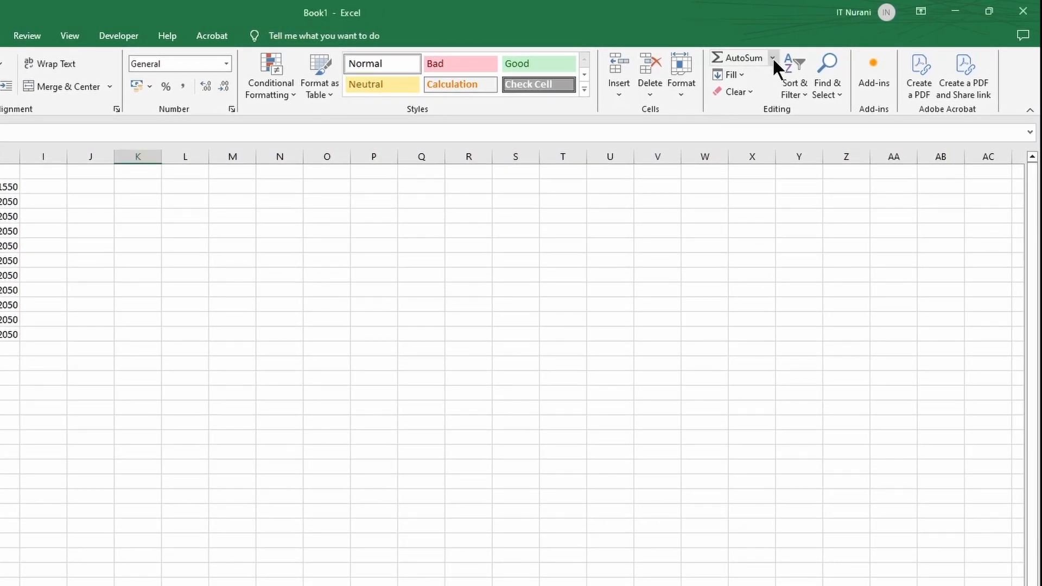
Look through the AutoSum functions and the most recently used functions in the Insert Function dialog
{"action": "left_click", "coordinate": [772, 57]}
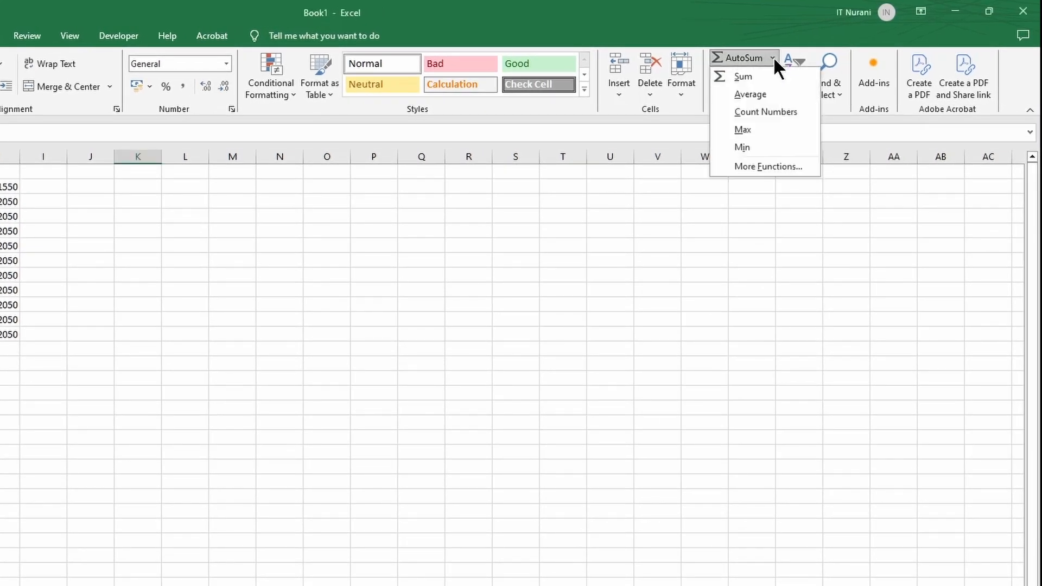
{"action": "left_click", "coordinate": [757, 165]}
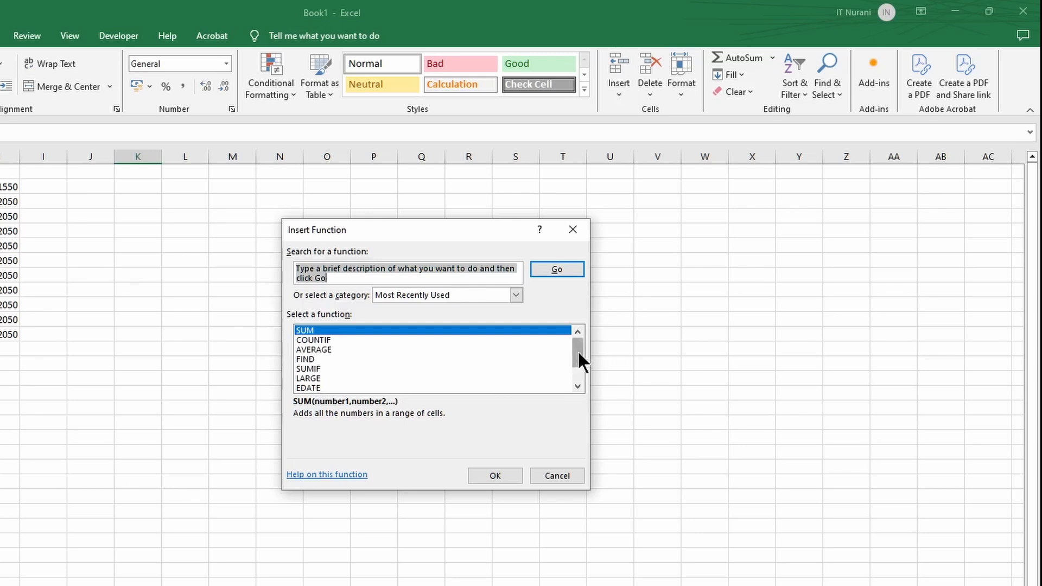
{"action": "left_click_drag", "start_coordinate": [579, 353], "coordinate": [579, 365]}
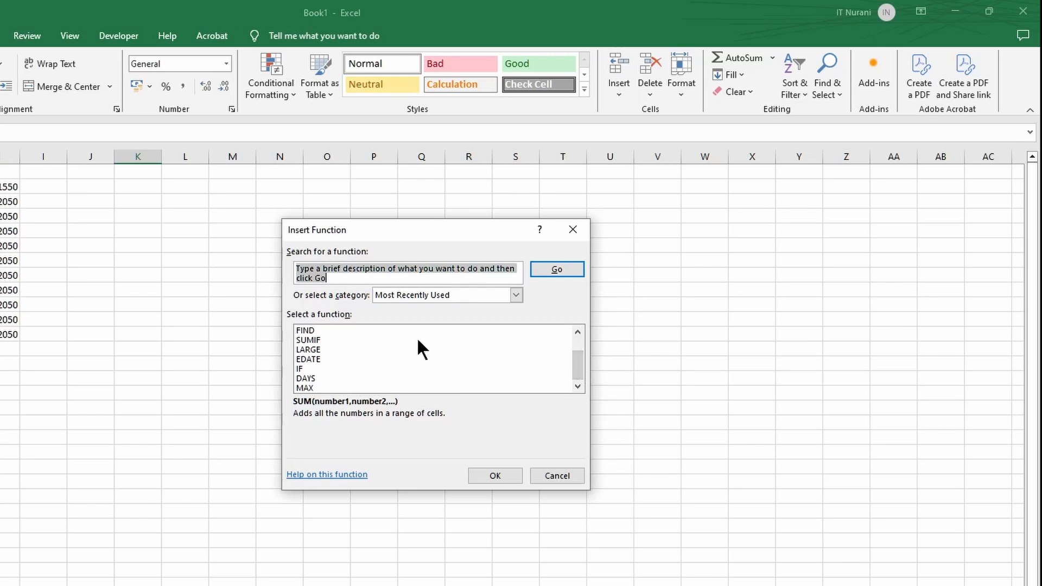
{"action": "left_click_drag", "start_coordinate": [578, 362], "coordinate": [577, 332]}
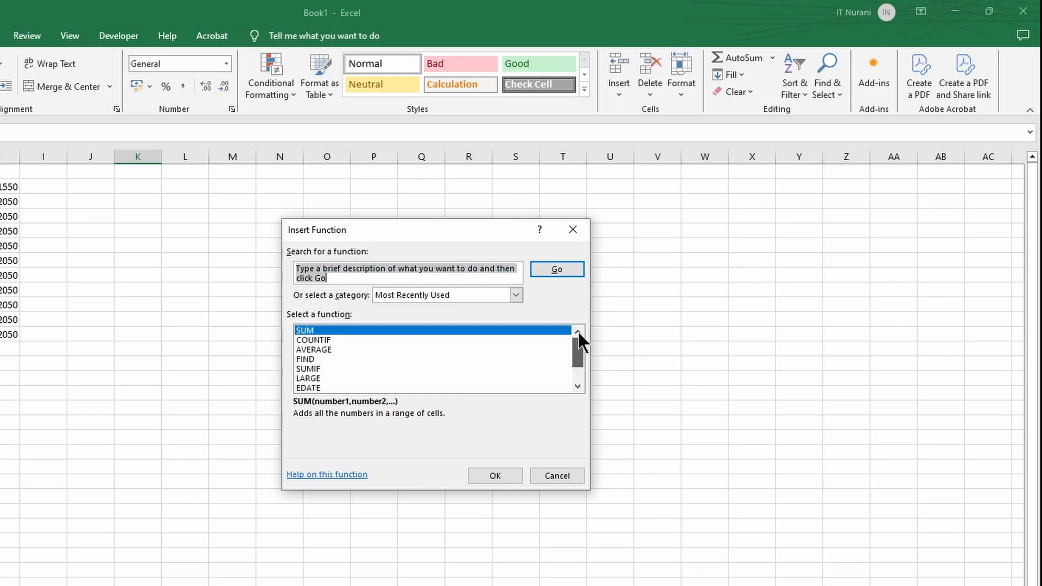
{"action": "left_click", "coordinate": [767, 57]}
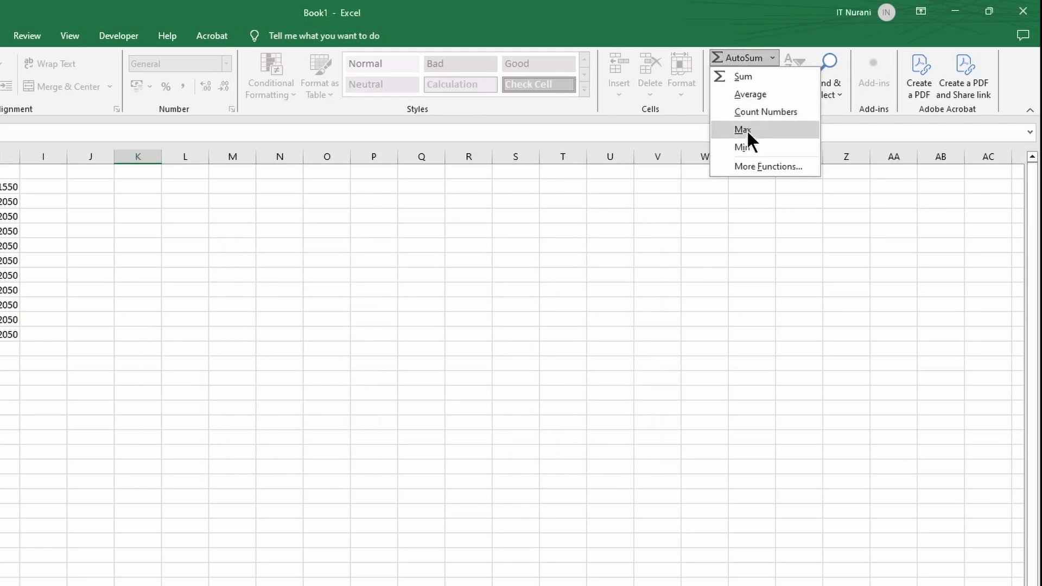
{"action": "left_click", "coordinate": [342, 557]}
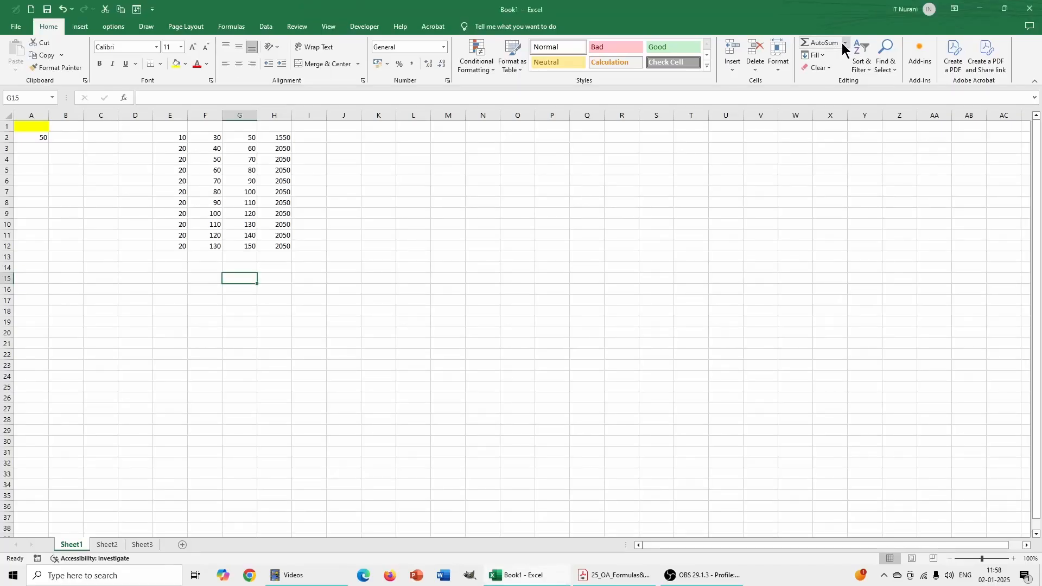
Review the AutoSum functions on Sheet1 against the number ranges E2:E12 and F2:F12
{"action": "left_click", "coordinate": [772, 58]}
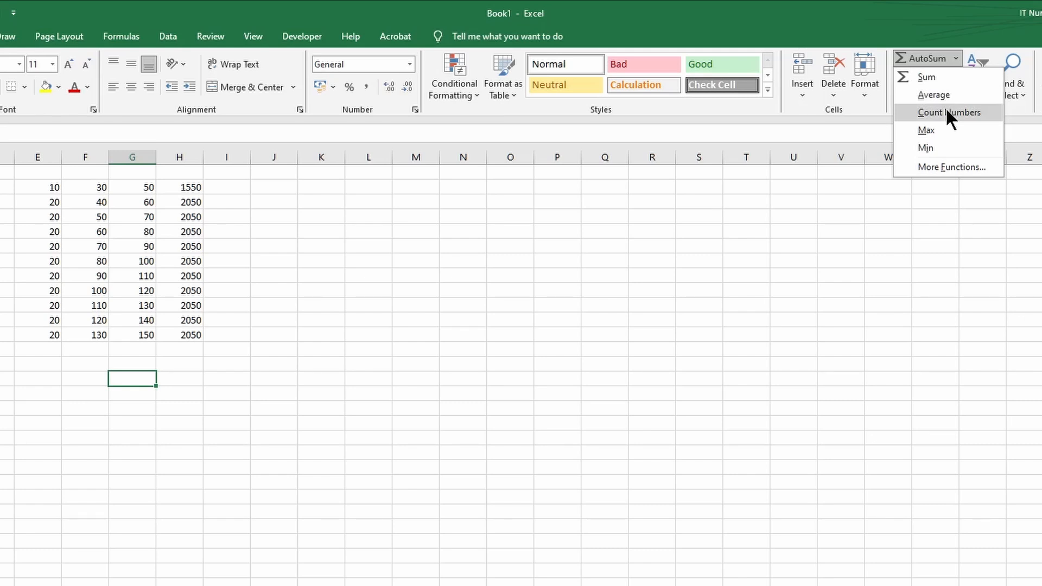
{"action": "left_click", "coordinate": [48, 186]}
{"action": "left_click_drag", "start_coordinate": [48, 186], "coordinate": [56, 336]}
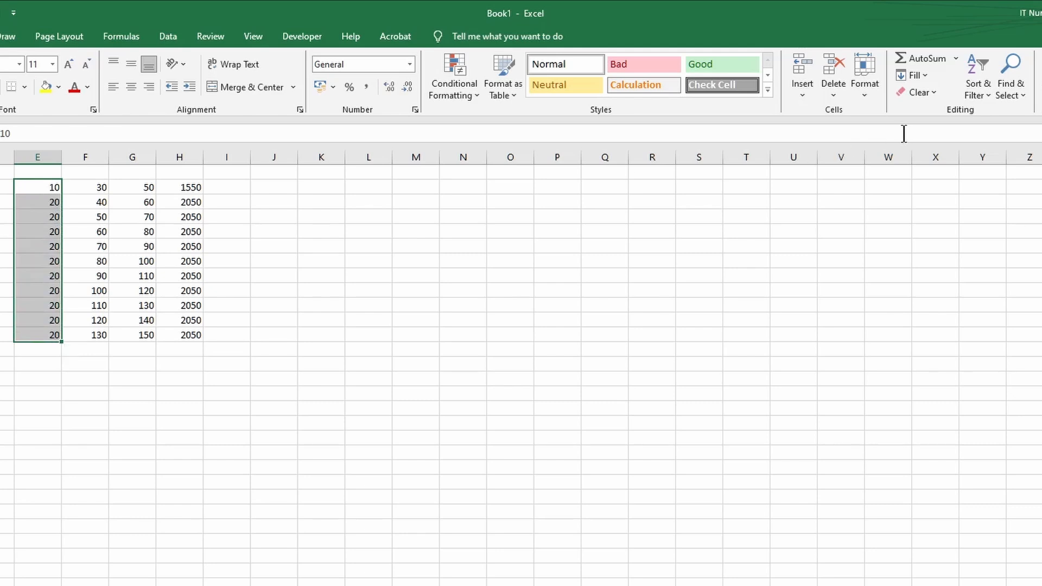
{"action": "left_click", "coordinate": [956, 57]}
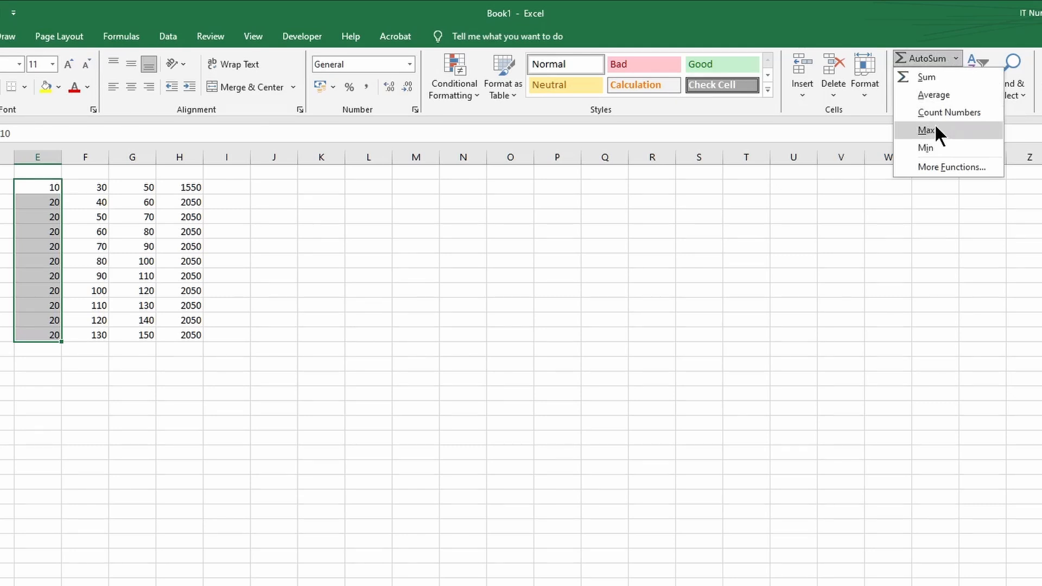
{"action": "left_click", "coordinate": [89, 188]}
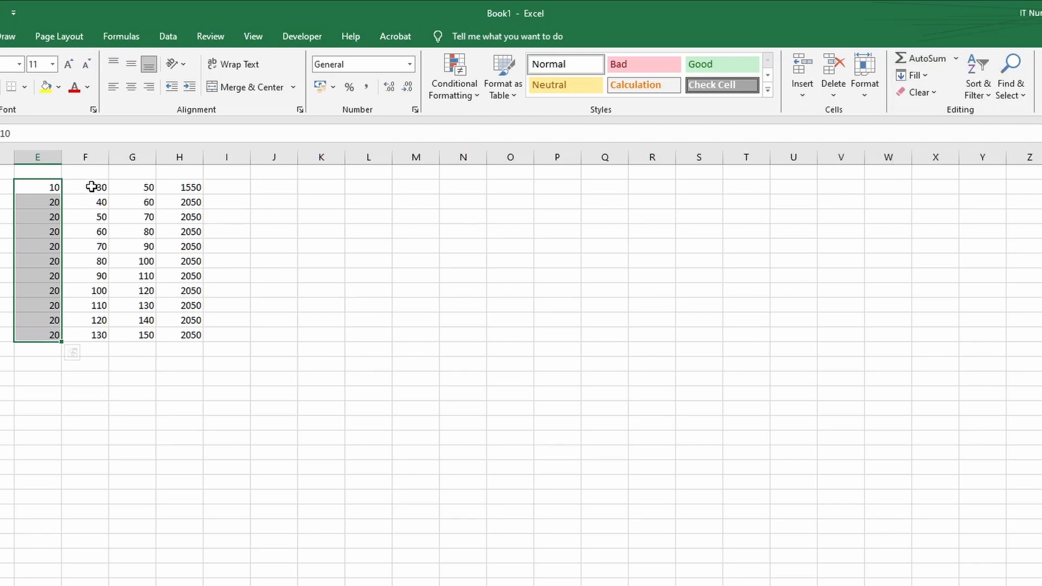
{"action": "left_click_drag", "start_coordinate": [91, 186], "coordinate": [98, 336]}
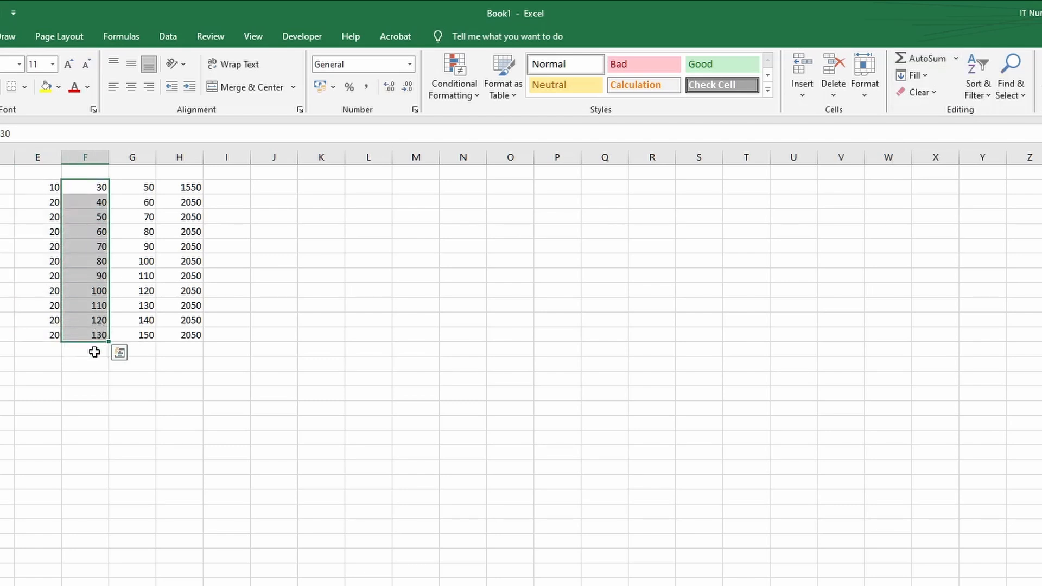
{"action": "left_click", "coordinate": [955, 55]}
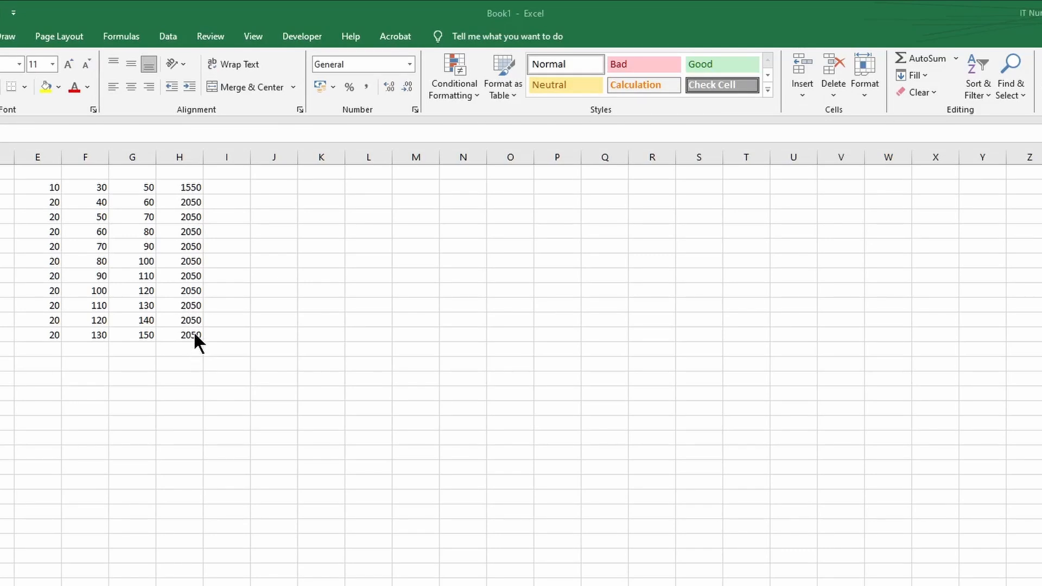
Insert an AutoSum total in H14 with =SUM(H2:H13) and check its formula
{"action": "left_click", "coordinate": [182, 364]}
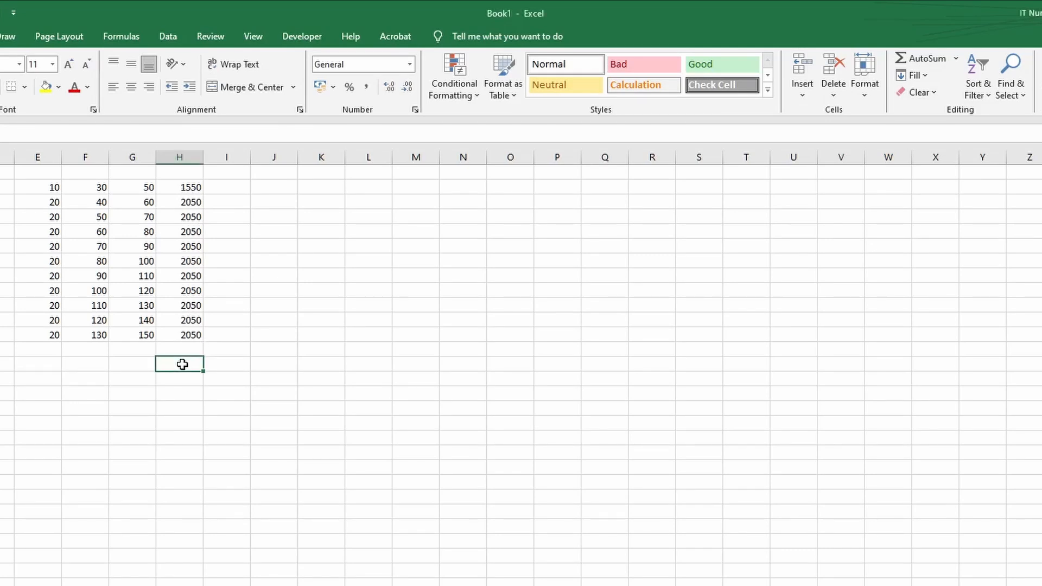
{"action": "left_click", "coordinate": [956, 58]}
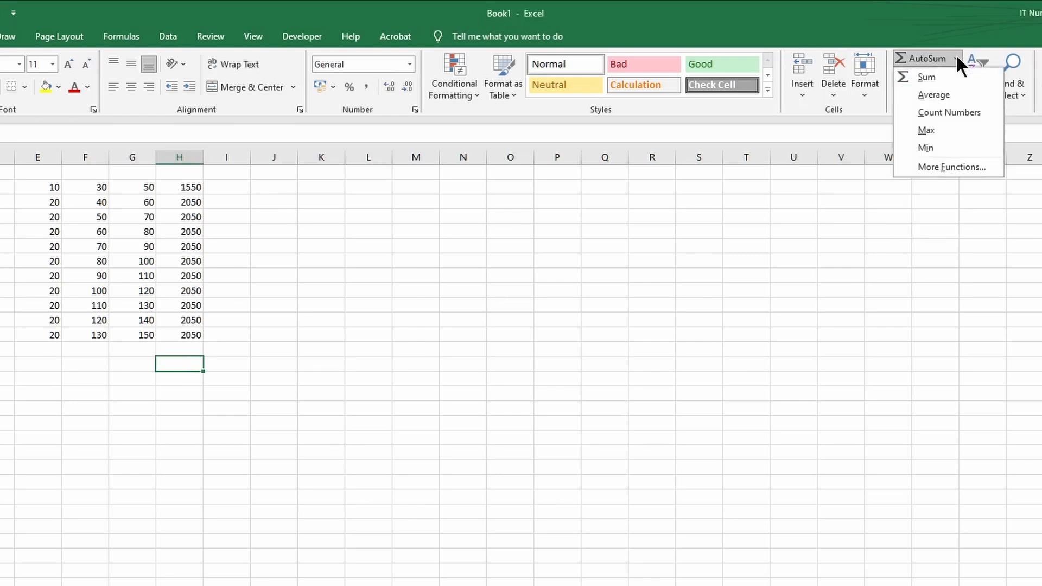
{"action": "left_click", "coordinate": [926, 72]}
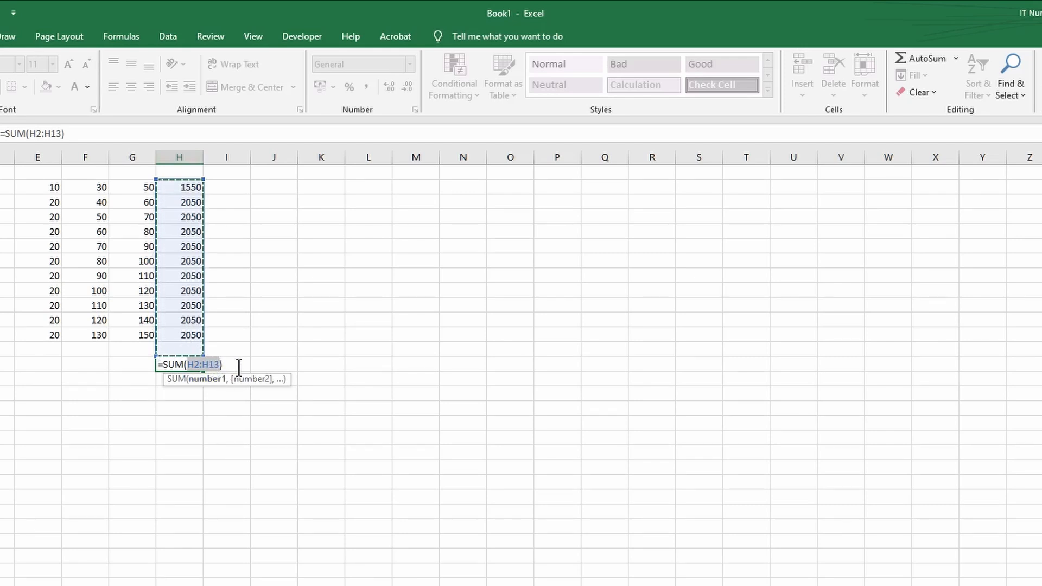
{"action": "key", "text": "Return"}
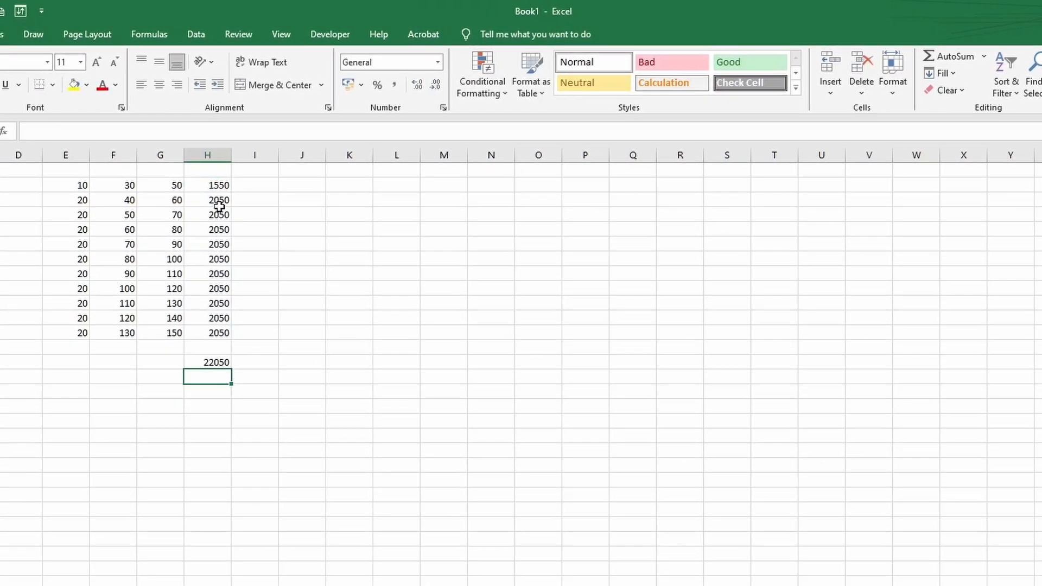
{"action": "left_click", "coordinate": [223, 361]}
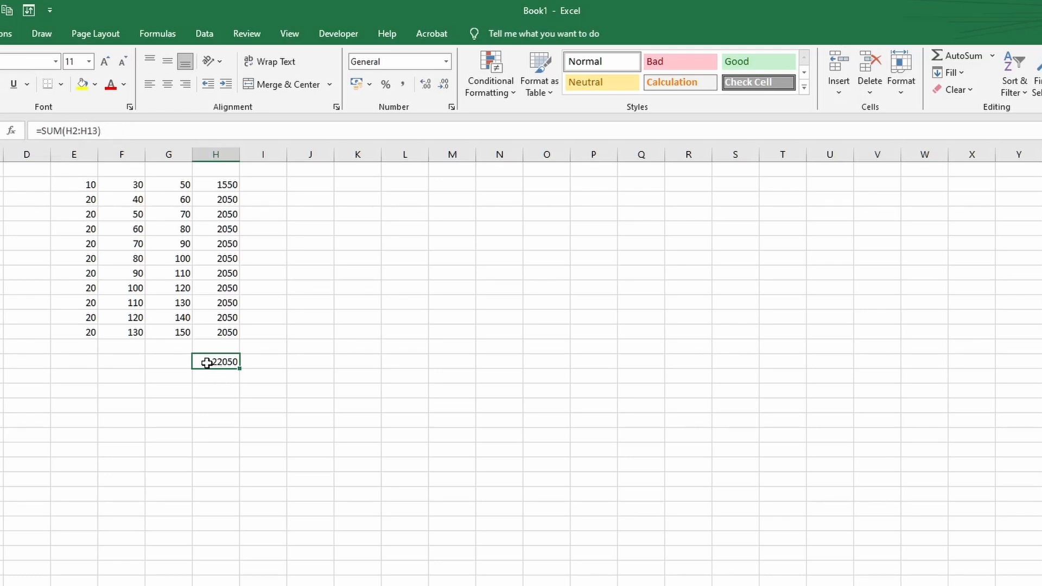
Calculate the average of column G in G14 with =AVERAGE(G2:G13)
{"action": "left_click", "coordinate": [175, 362]}
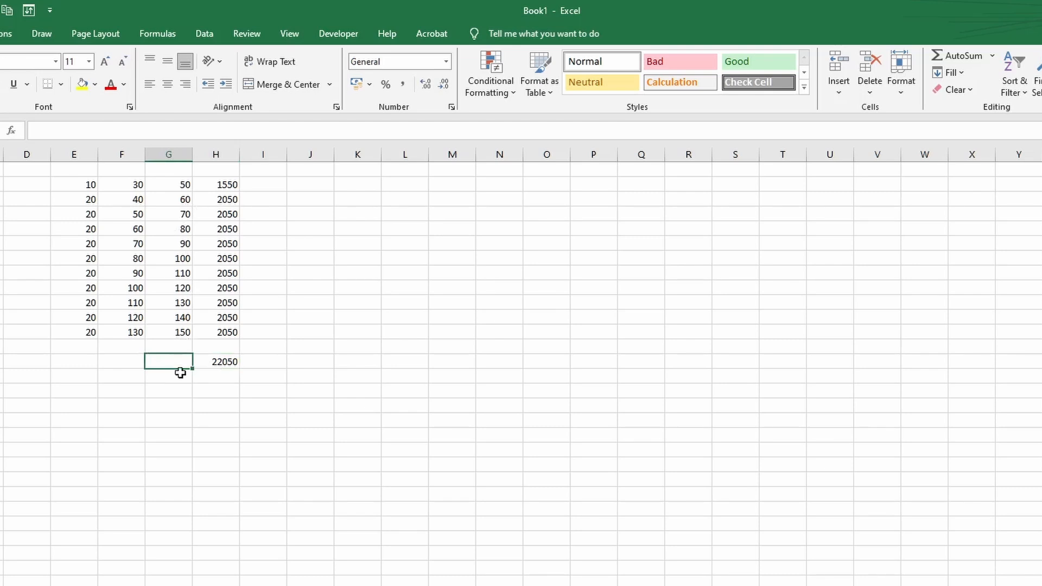
{"action": "left_click", "coordinate": [992, 55]}
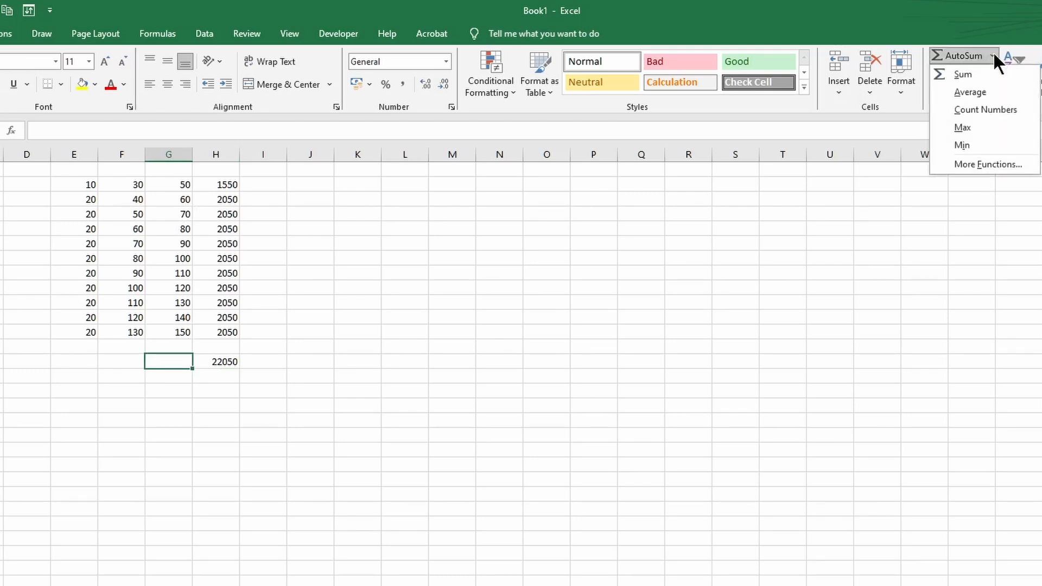
{"action": "left_click", "coordinate": [970, 92]}
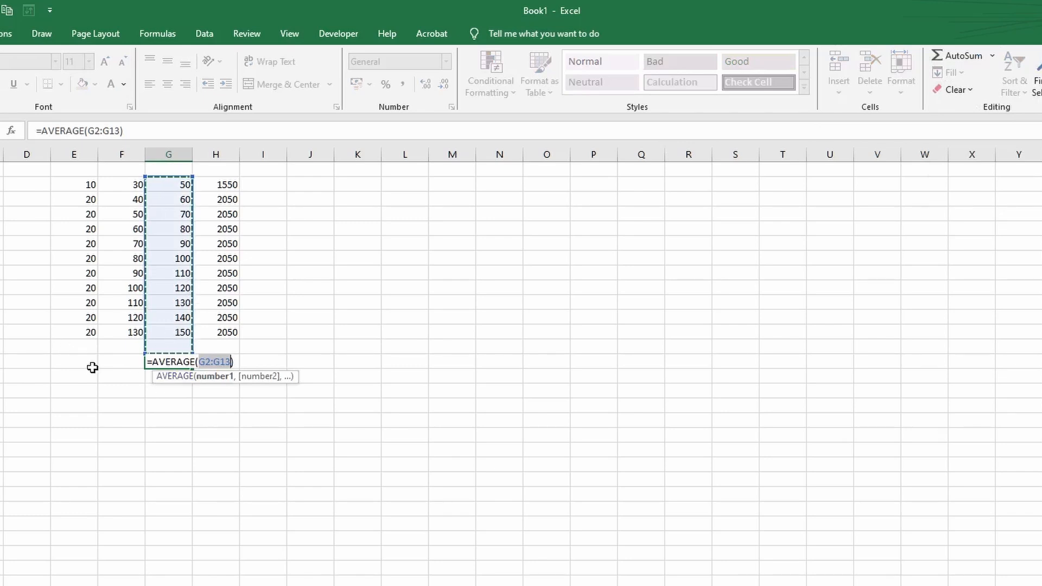
{"action": "key", "text": "Return"}
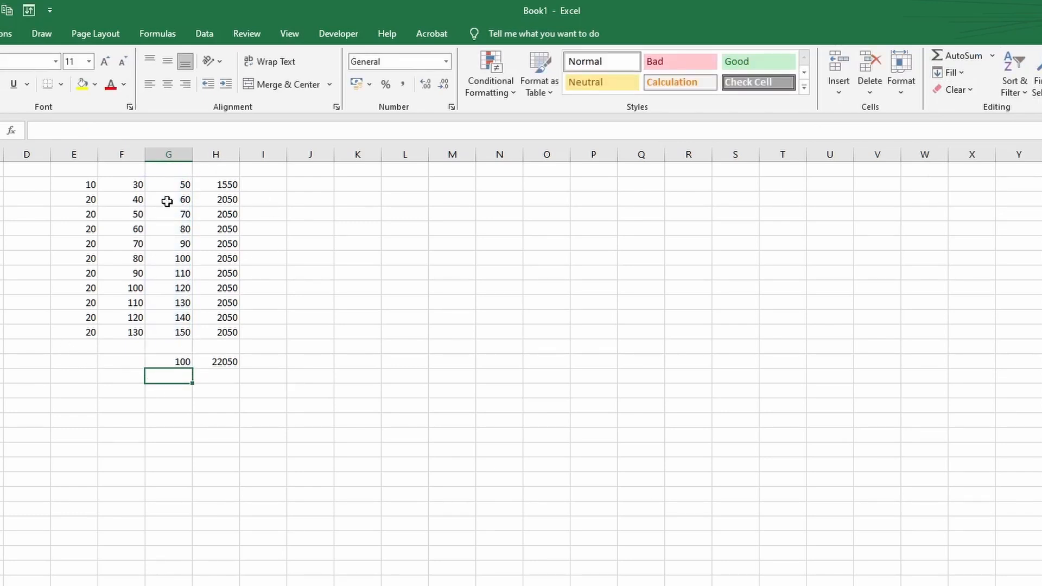
Count the numeric entries of column F in F14 with =COUNT(F2:F13)
{"action": "left_click", "coordinate": [121, 361]}
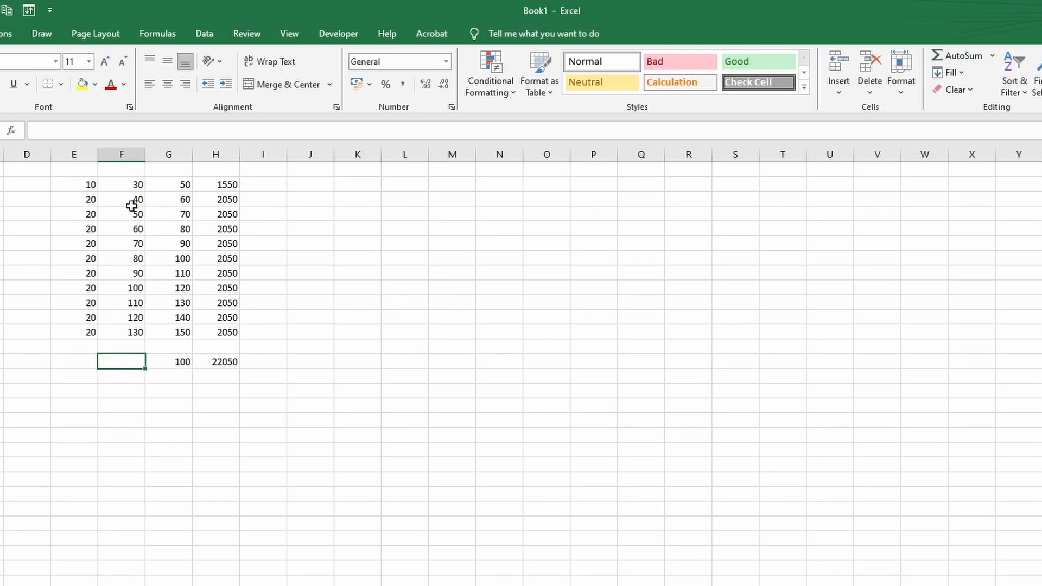
{"action": "left_click", "coordinate": [990, 56]}
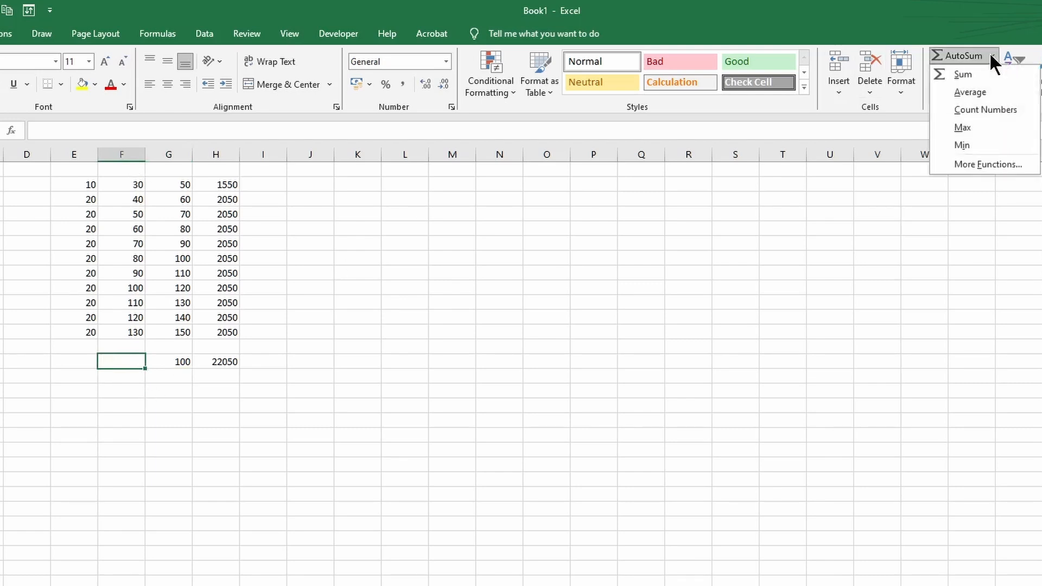
{"action": "left_click", "coordinate": [978, 110]}
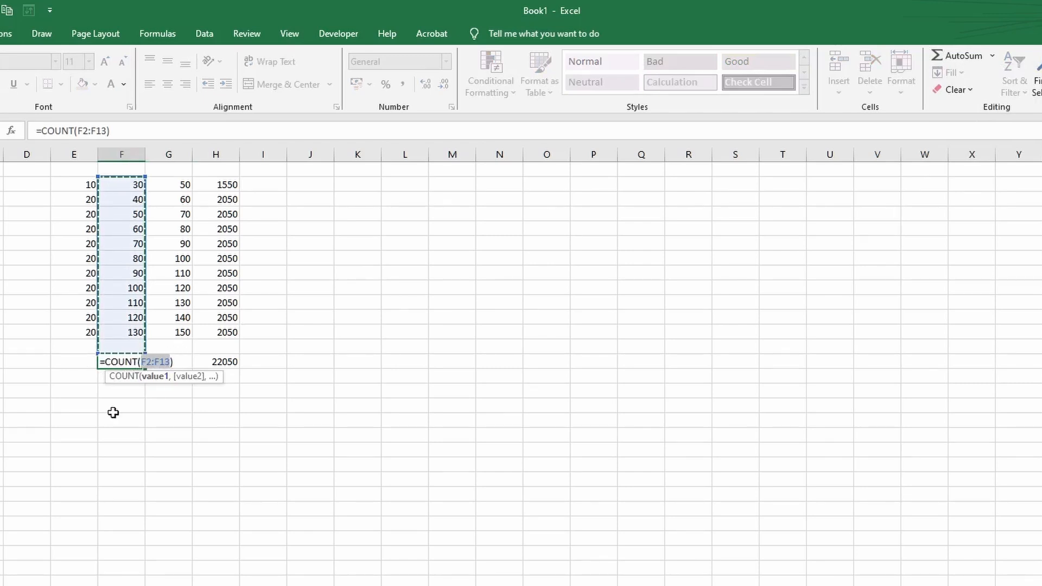
{"action": "key", "text": "Return"}
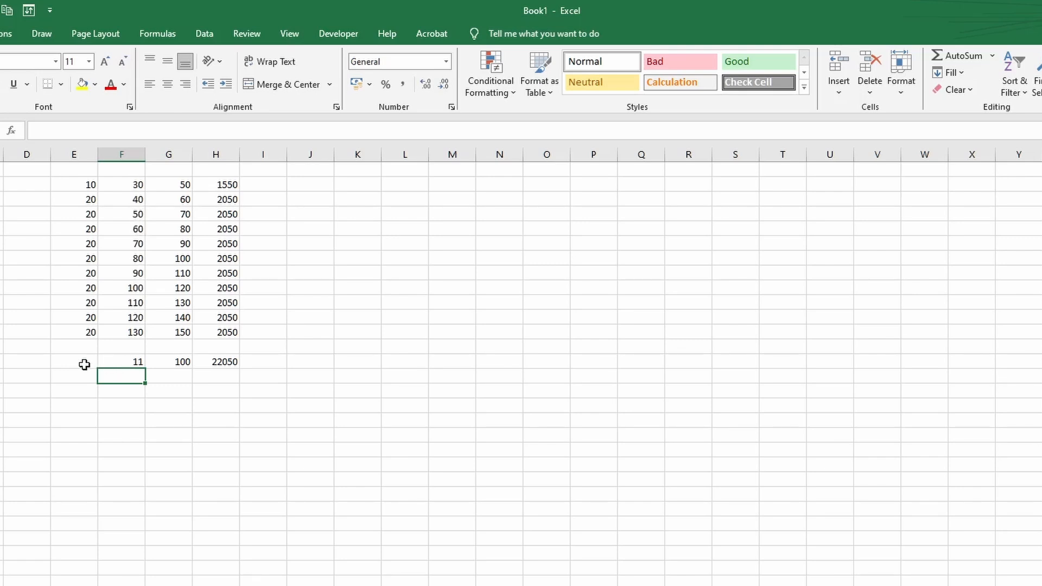
Find the maximum of column E in E14 with the AutoSum Max formula =MAX(E2:E13)
{"action": "left_click", "coordinate": [83, 365]}
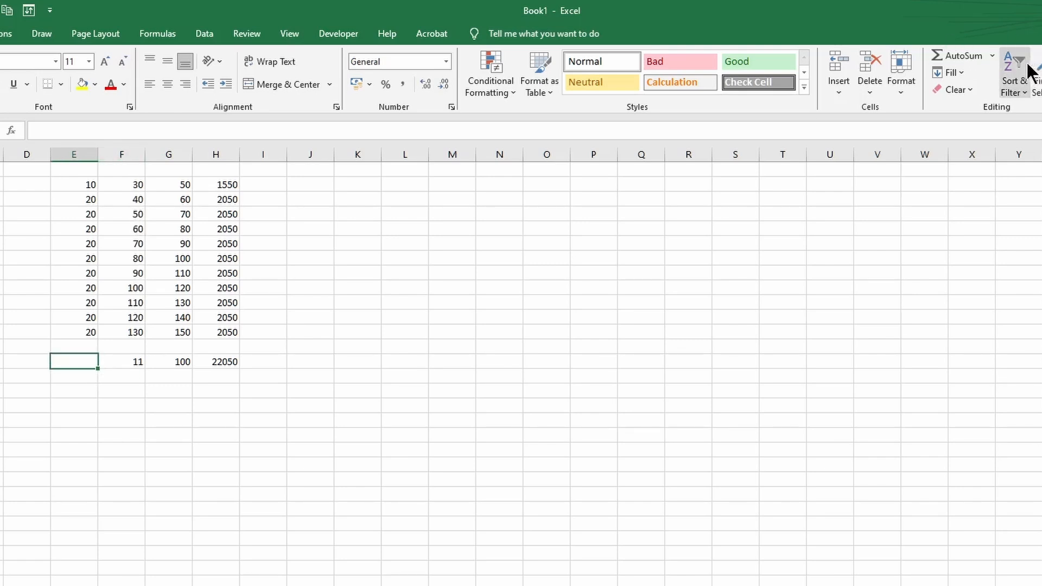
{"action": "left_click", "coordinate": [991, 55]}
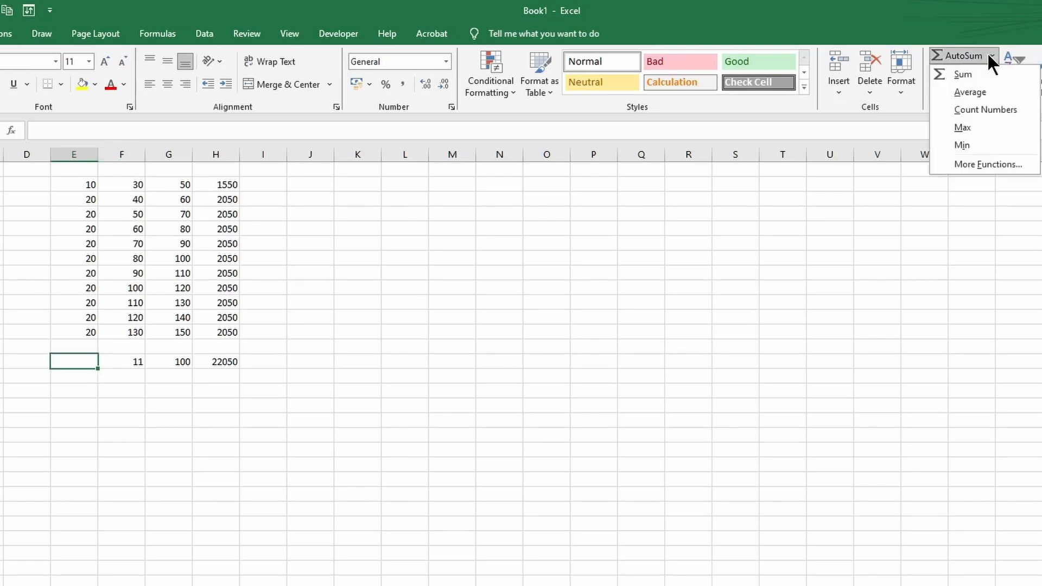
{"action": "left_click", "coordinate": [959, 128]}
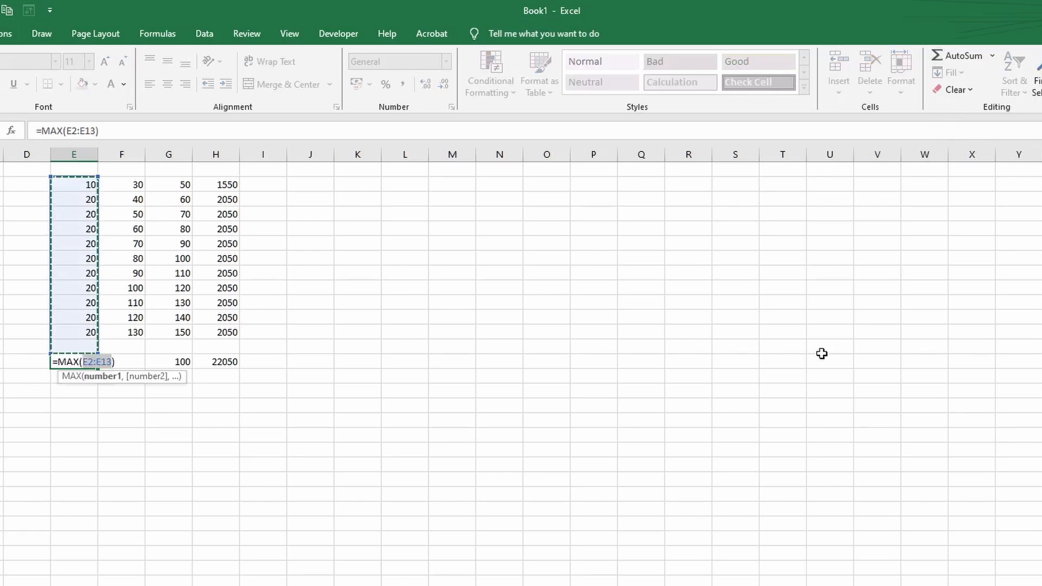
{"action": "key", "text": "Return"}
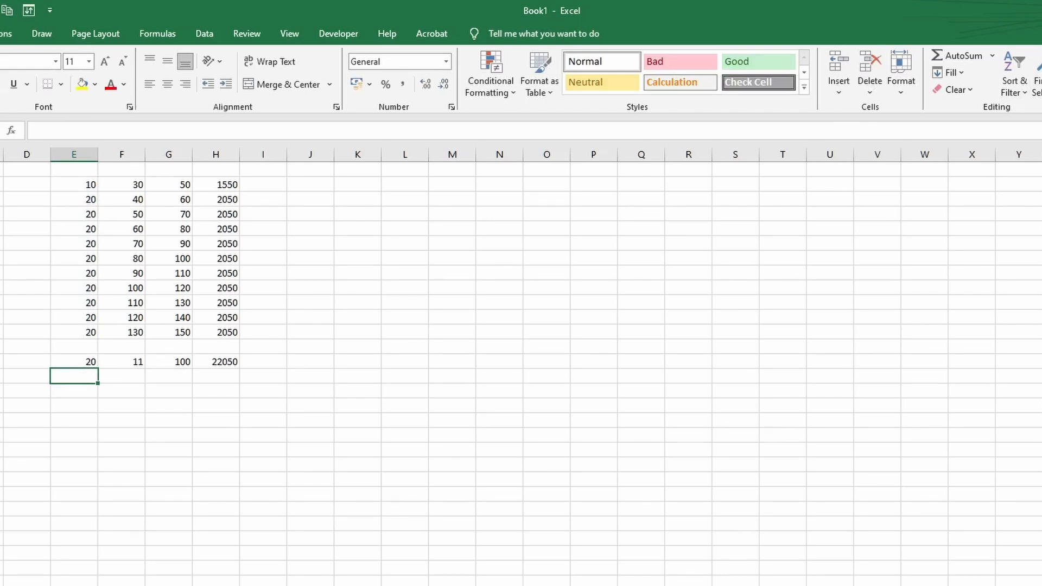
Find the minimum of column E in E15 with AutoSum Min, setting the range to E2:E12
{"action": "left_click", "coordinate": [993, 56]}
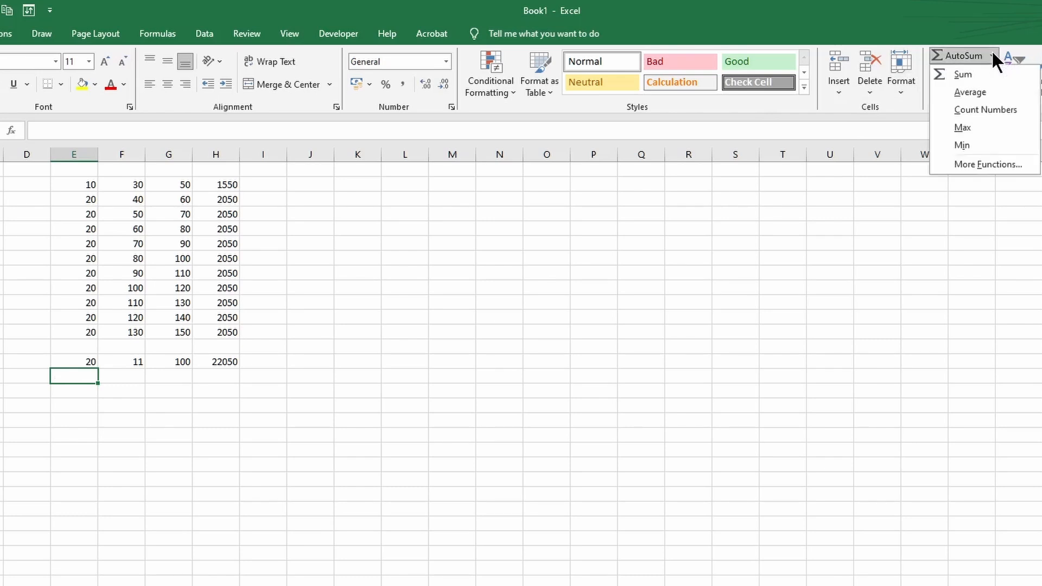
{"action": "left_click", "coordinate": [967, 145]}
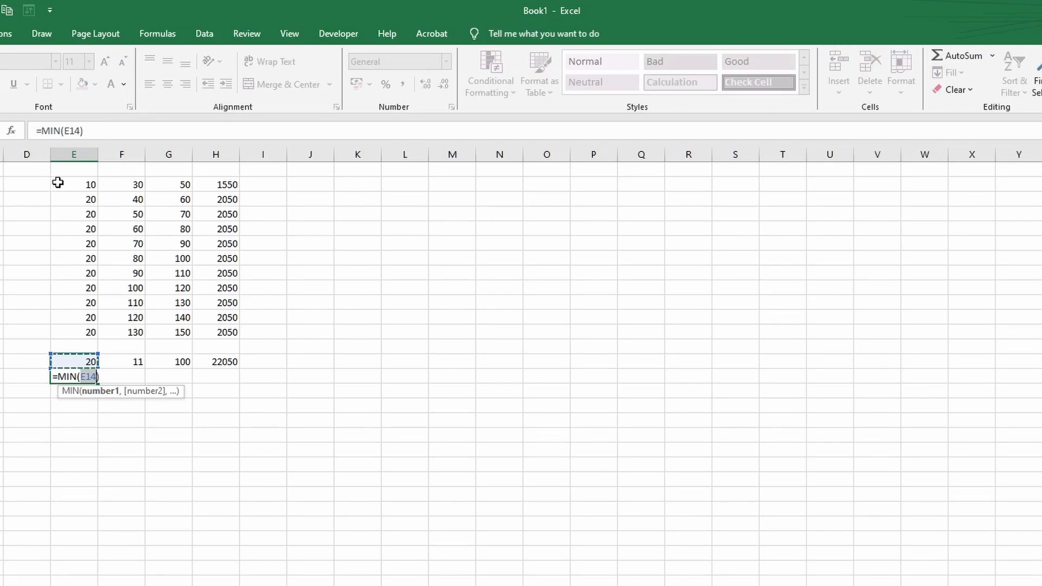
{"action": "left_click_drag", "start_coordinate": [58, 183], "coordinate": [86, 344]}
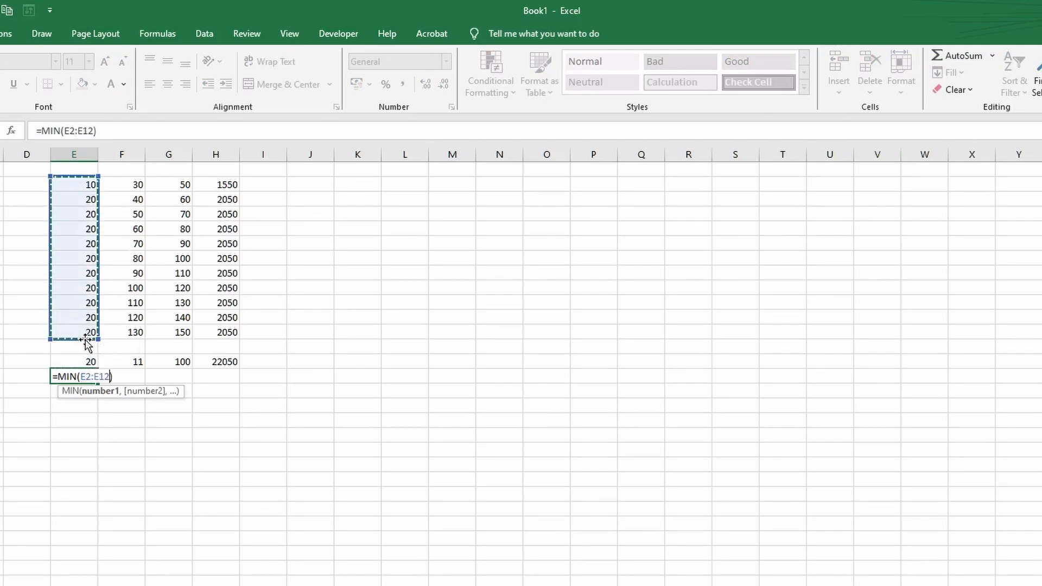
{"action": "key", "text": "Return"}
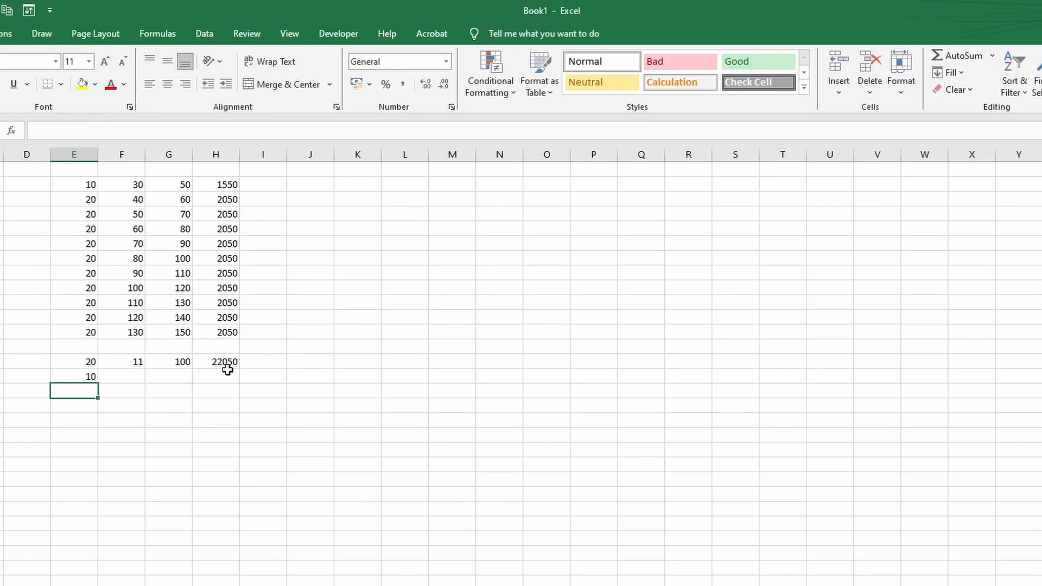
Review the function library categories, including AutoSum, Financial, Logical, Text, Date & Time, Lookup & Reference and Math & Trig
{"action": "left_click", "coordinate": [991, 55]}
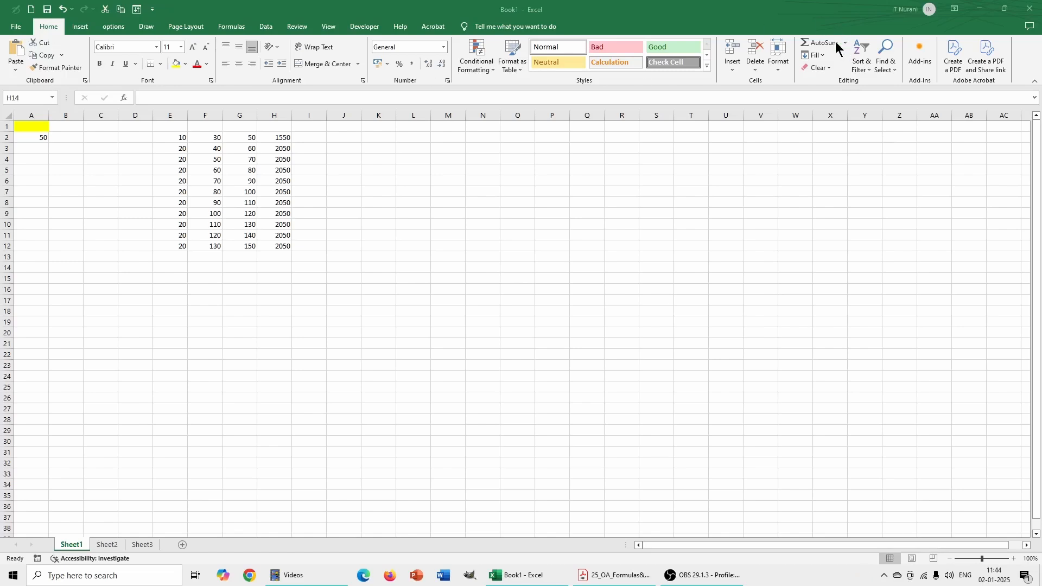
{"action": "left_click", "coordinate": [234, 26]}
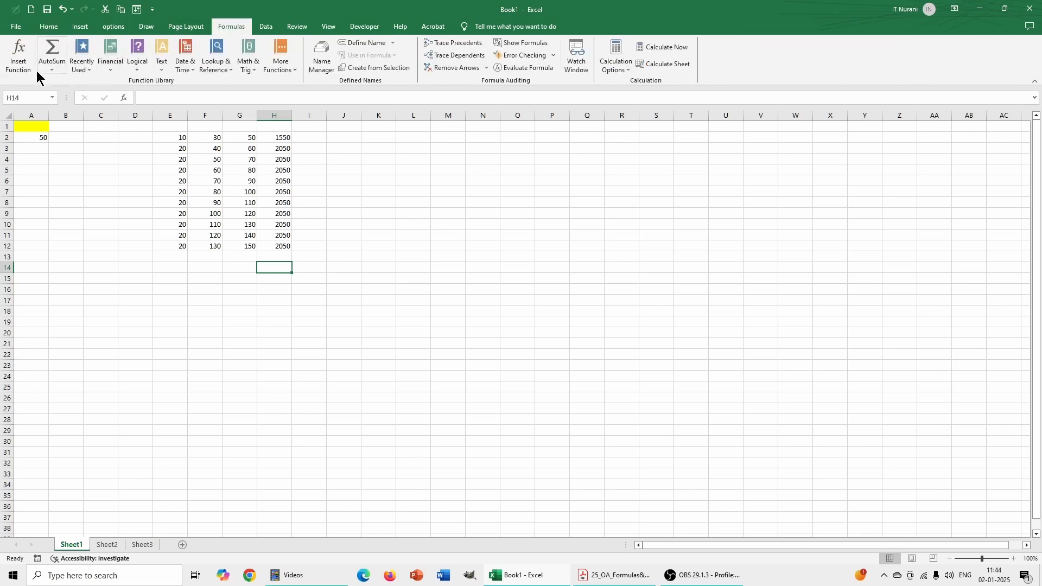
{"action": "left_click", "coordinate": [54, 70]}
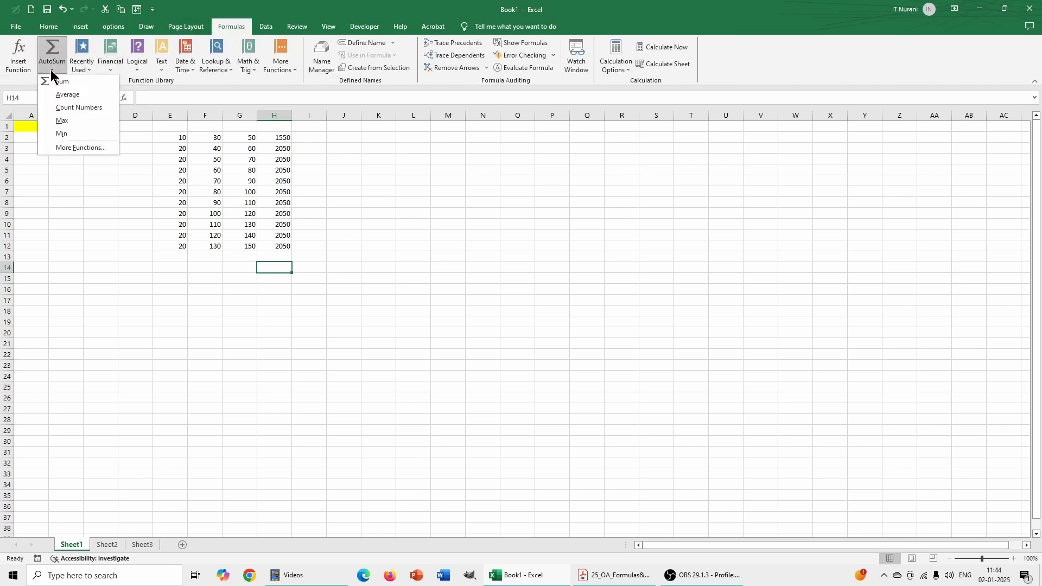
{"action": "left_click", "coordinate": [96, 167]}
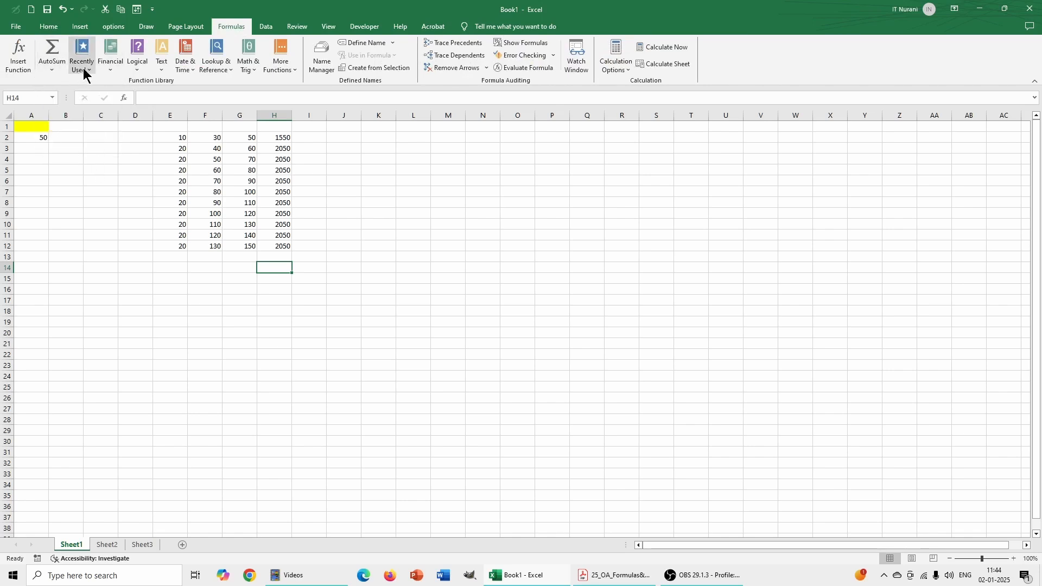
{"action": "left_click", "coordinate": [110, 68]}
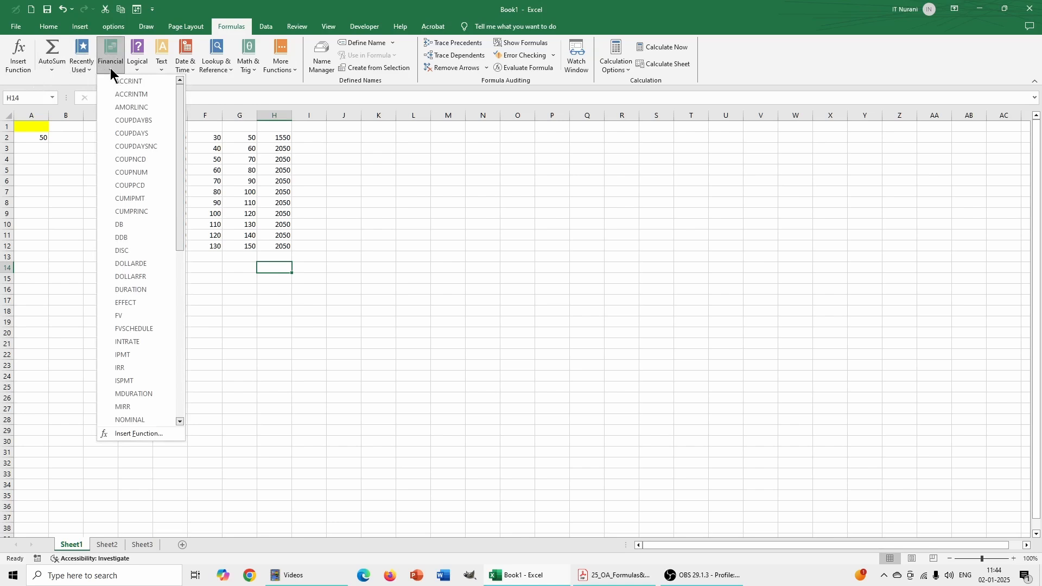
{"action": "left_click", "coordinate": [140, 65]}
{"action": "left_click", "coordinate": [142, 65]}
{"action": "left_click", "coordinate": [158, 68]}
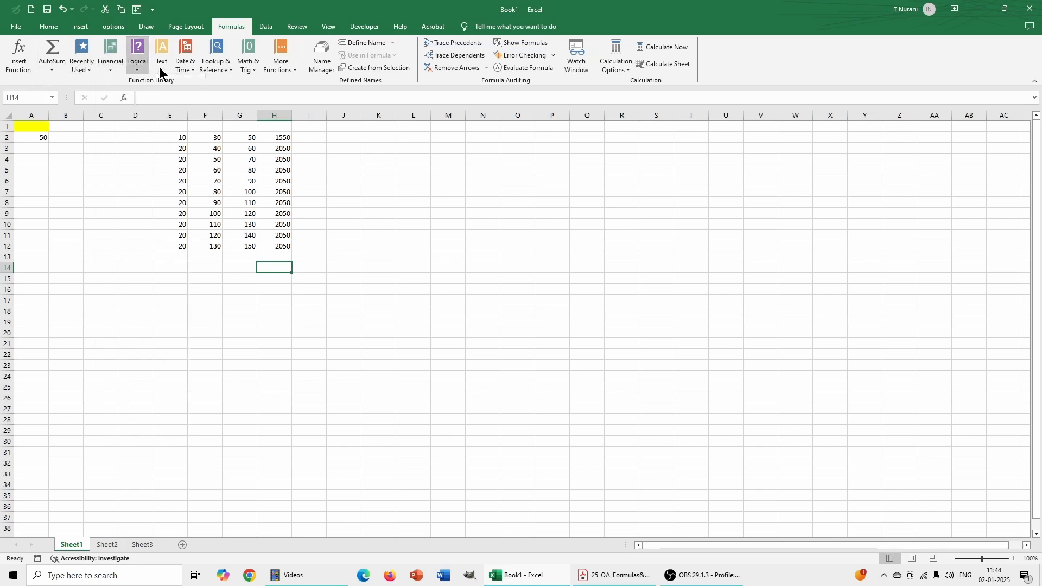
{"action": "left_click", "coordinate": [159, 69]}
{"action": "left_click", "coordinate": [190, 68]}
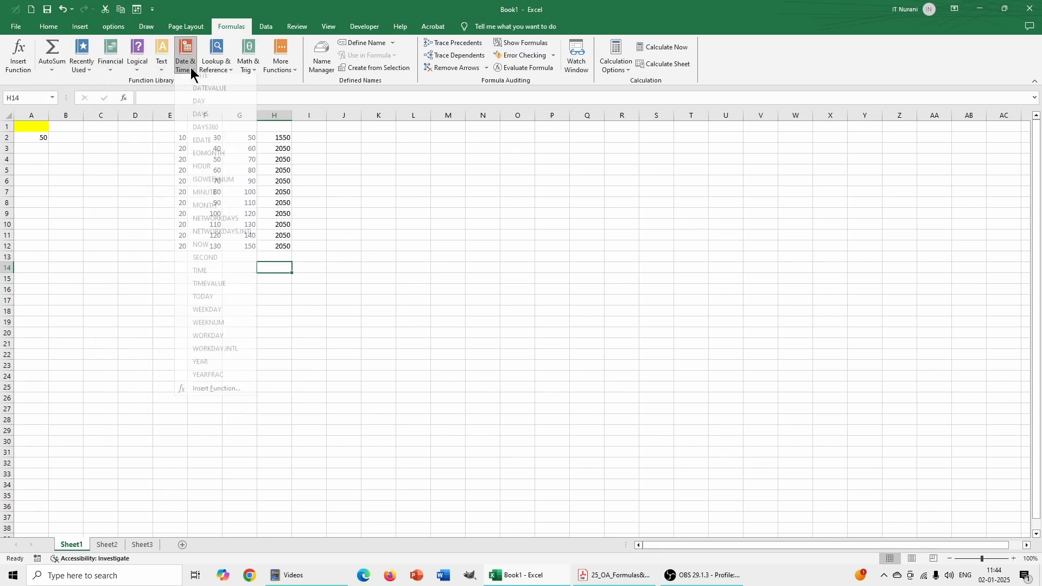
{"action": "left_click", "coordinate": [230, 68]}
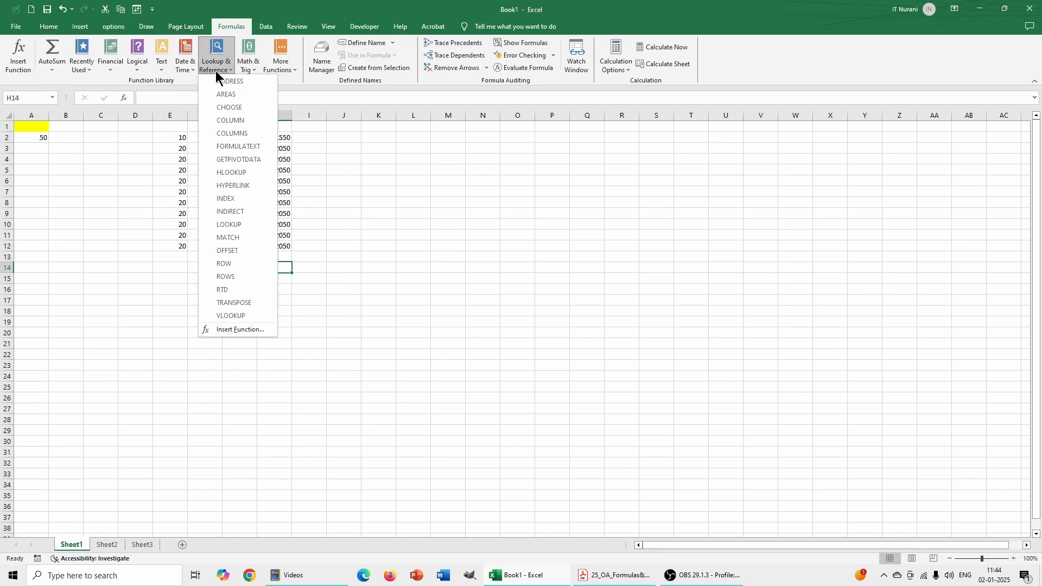
{"action": "left_click", "coordinate": [261, 70]}
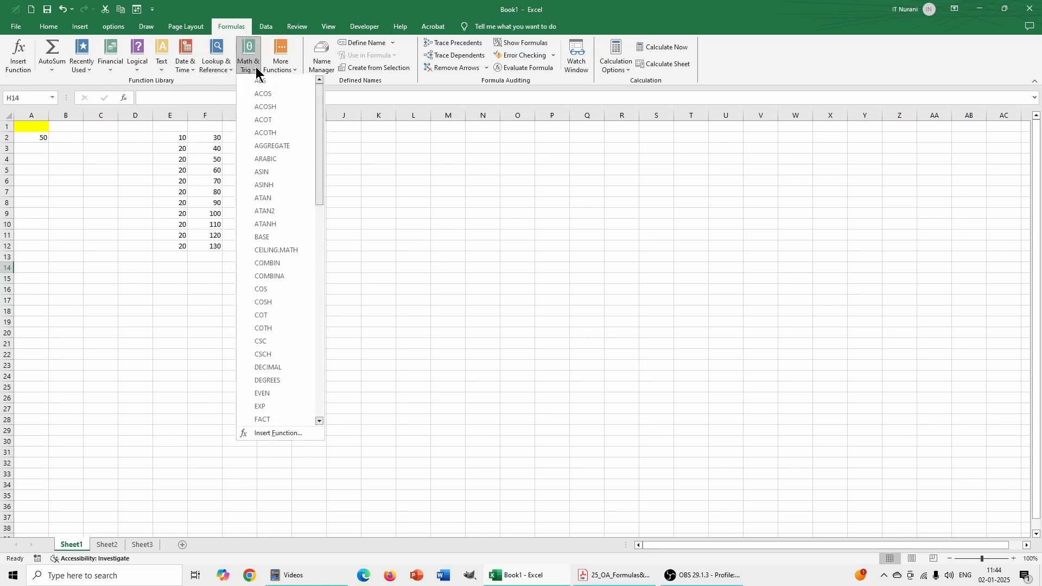
{"action": "left_click", "coordinate": [294, 70]}
{"action": "left_click", "coordinate": [48, 68]}
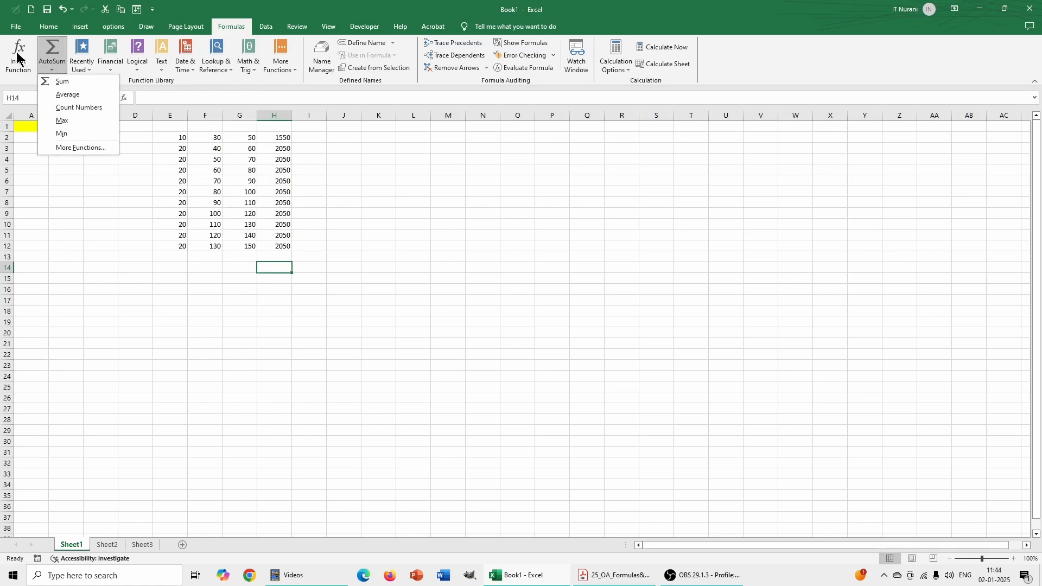
{"action": "left_click", "coordinate": [49, 27]}
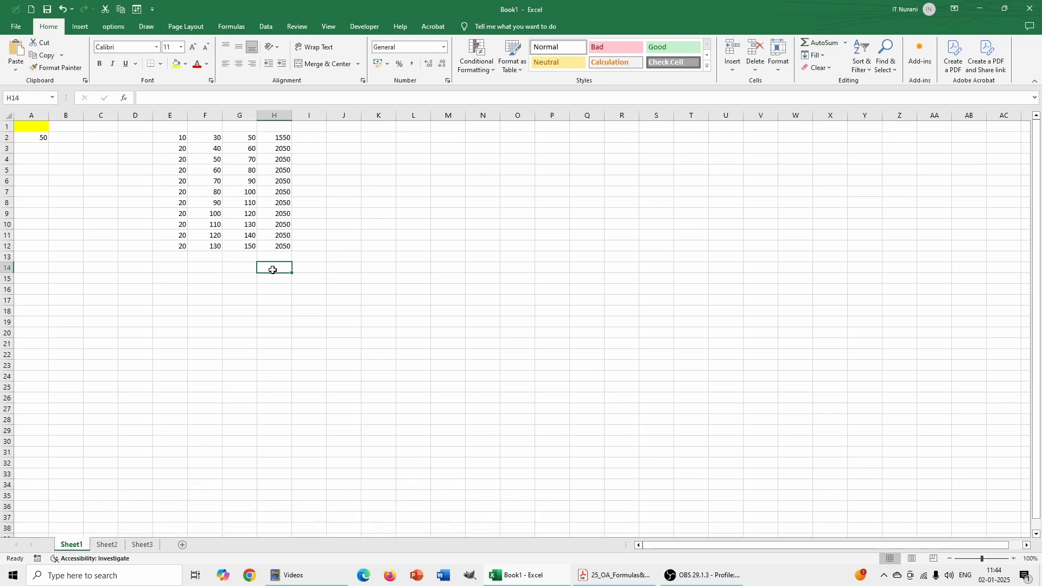
{"action": "key", "text": "alt+equal"}
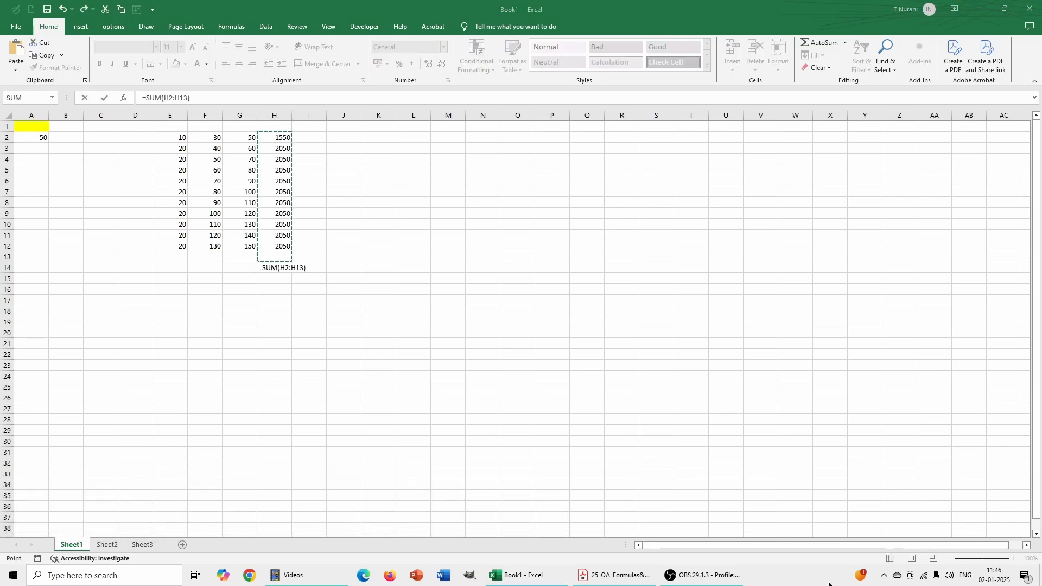
{"action": "left_click", "coordinate": [279, 269]}
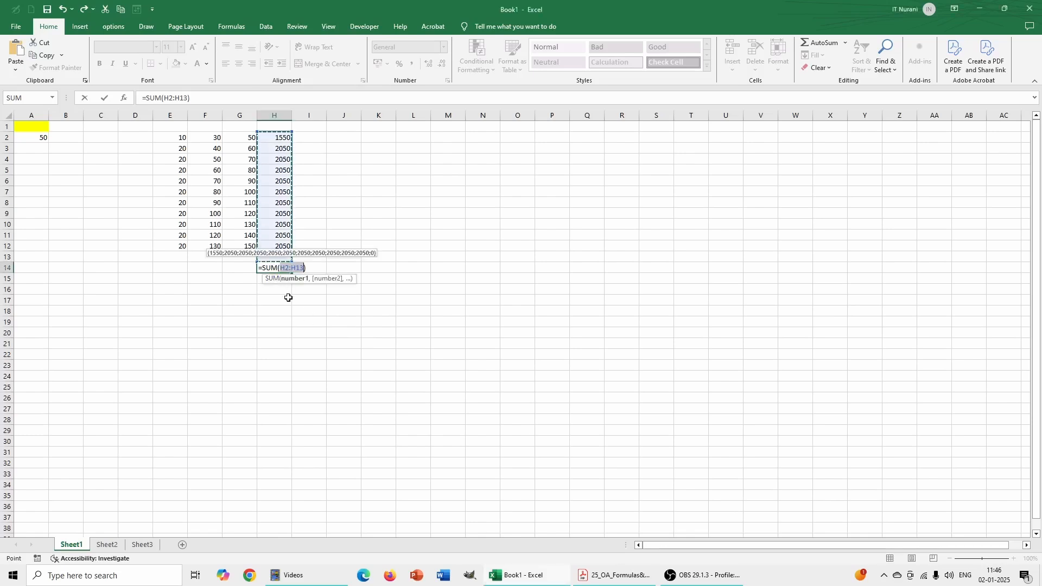
{"action": "key", "text": "Escape"}
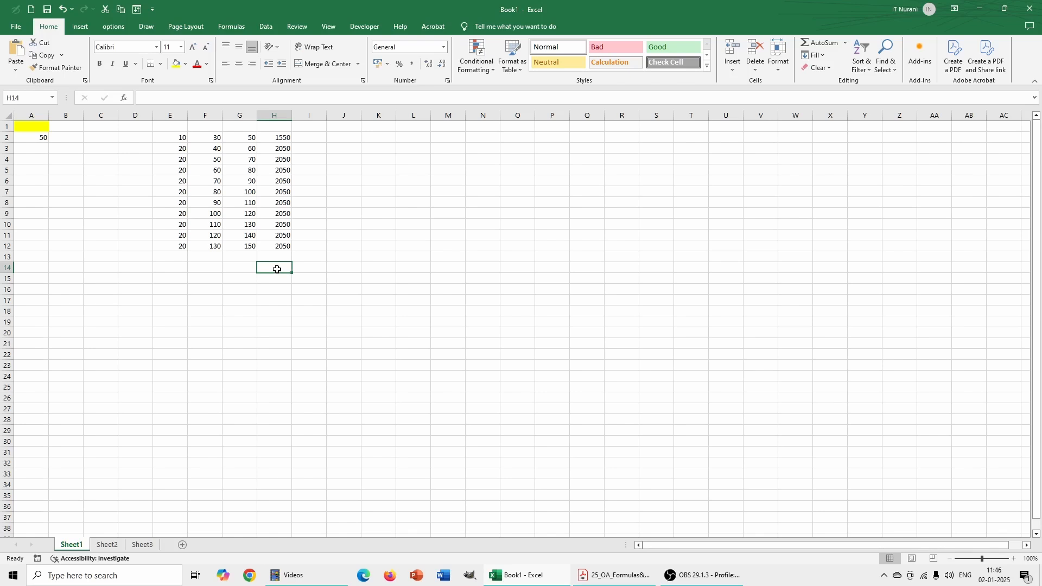
Write =sum() in H14 and try to commit it without any arguments
{"action": "double_click", "coordinate": [276, 269]}
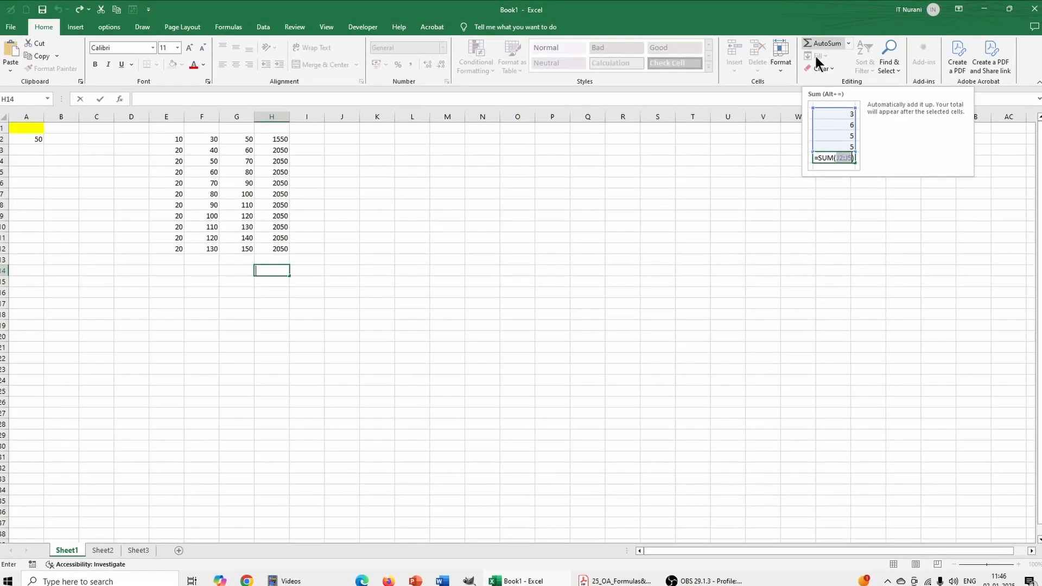
{"action": "type", "text": "="}
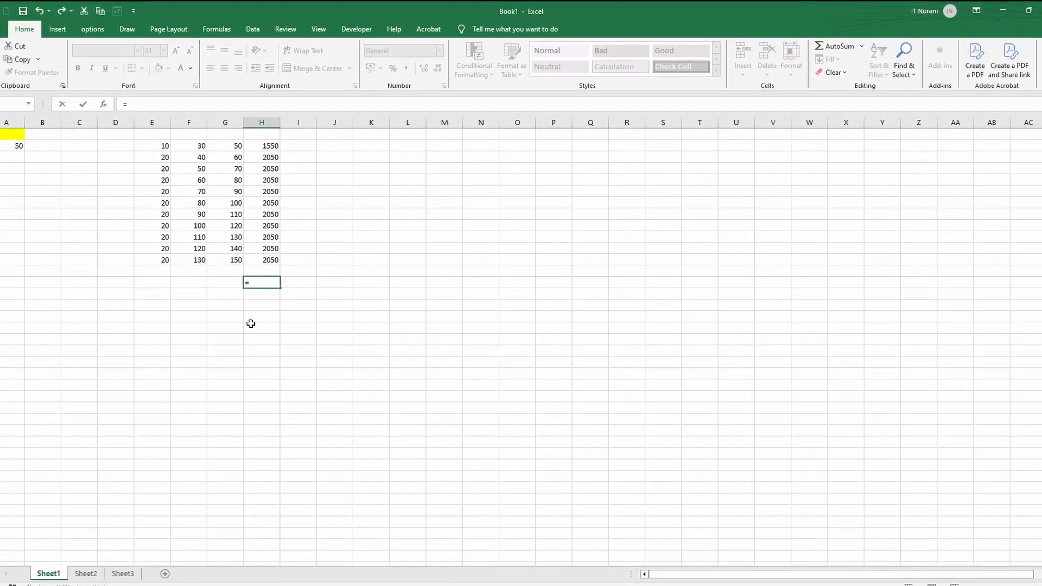
{"action": "type", "text": "s"}
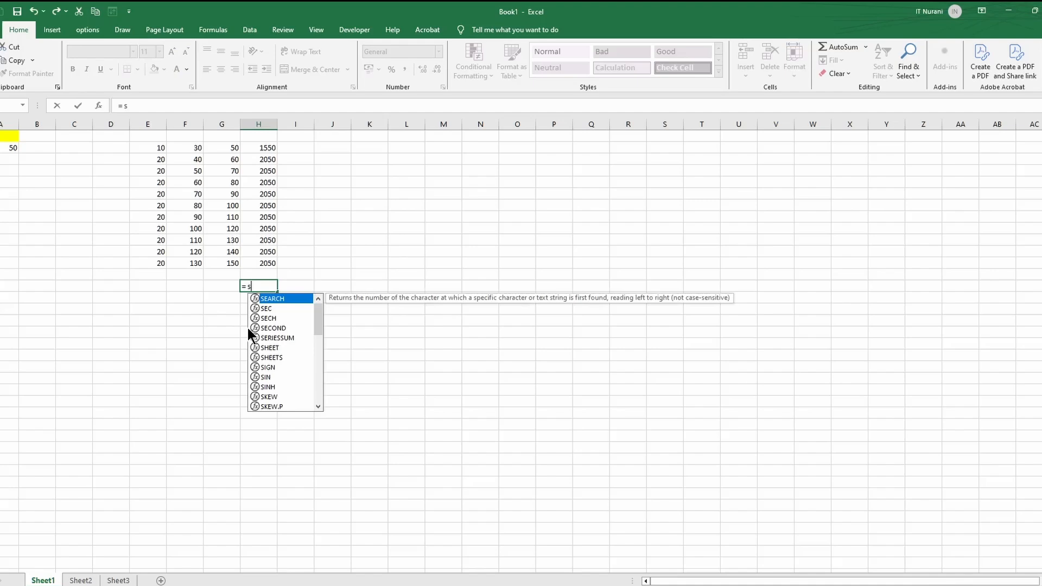
{"action": "type", "text": "um"}
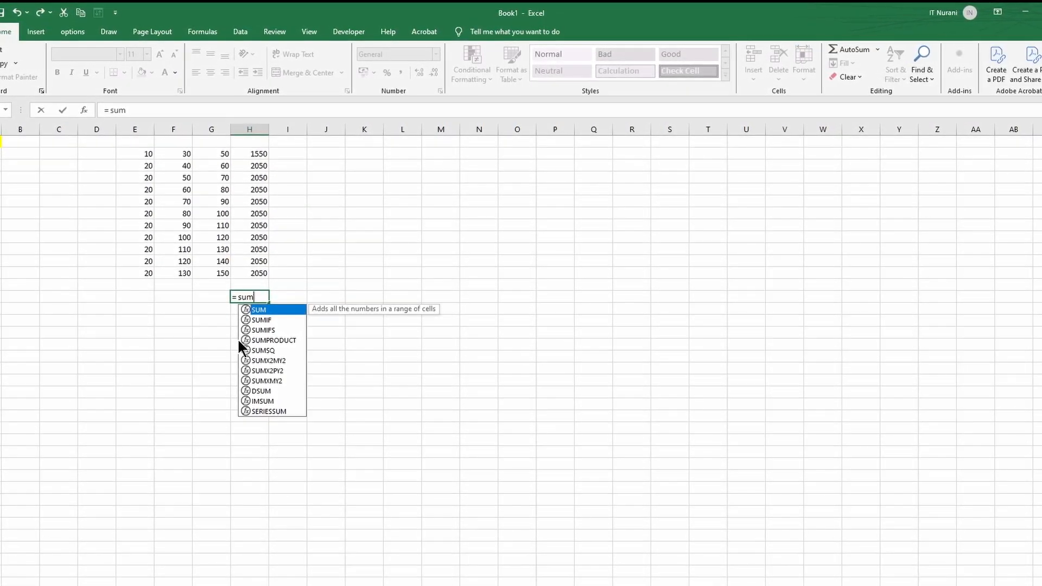
{"action": "type", "text": "()"}
{"action": "key", "text": "Return"}
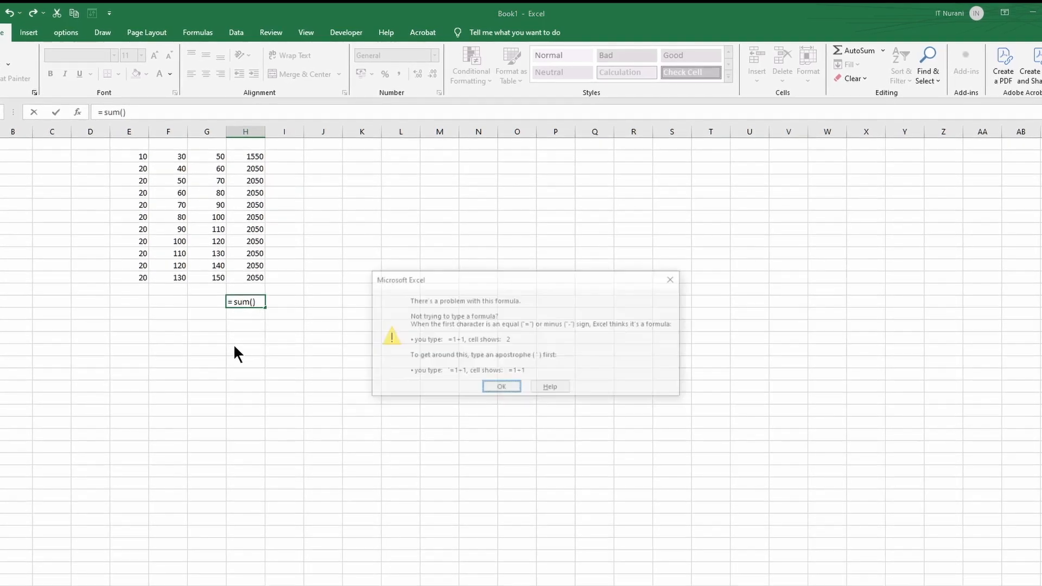
{"action": "left_click", "coordinate": [511, 392]}
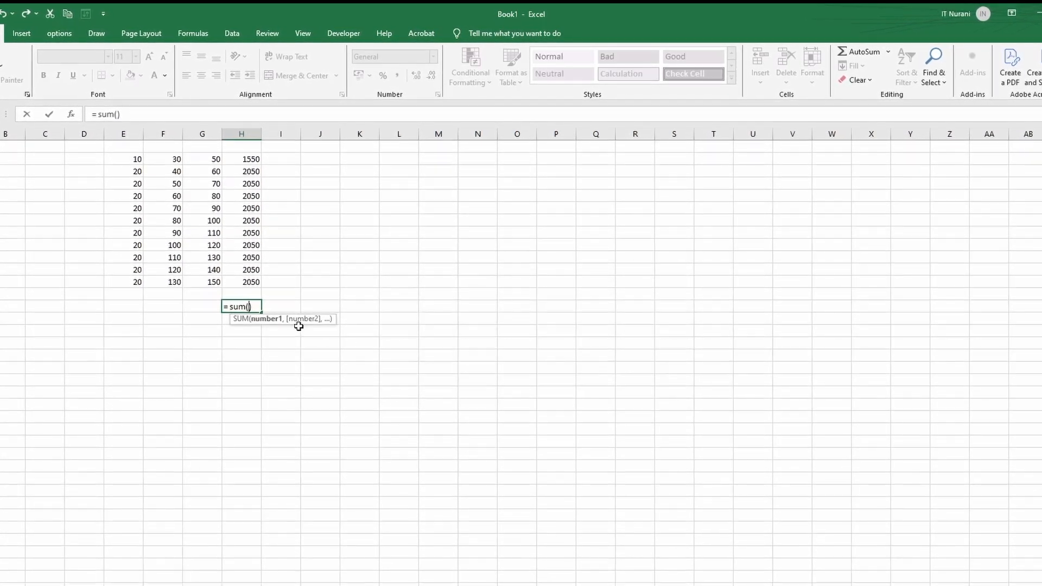
Complete the SUM formula in H14 with the ranges H2:H6, E2:E7, F2:F7 and G8:G12
{"action": "left_click_drag", "start_coordinate": [229, 160], "coordinate": [239, 202]}
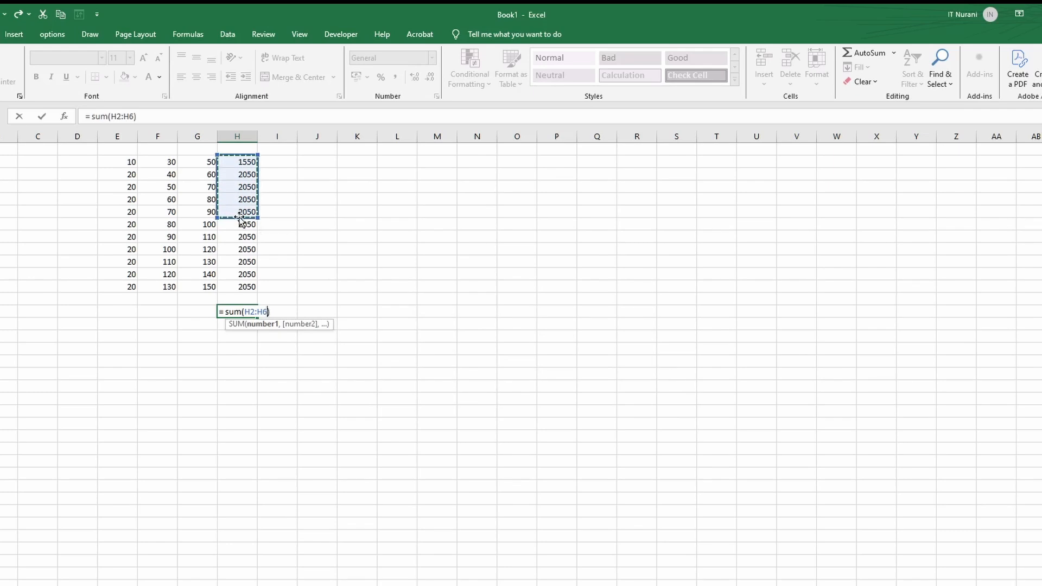
{"action": "type", "text": ","}
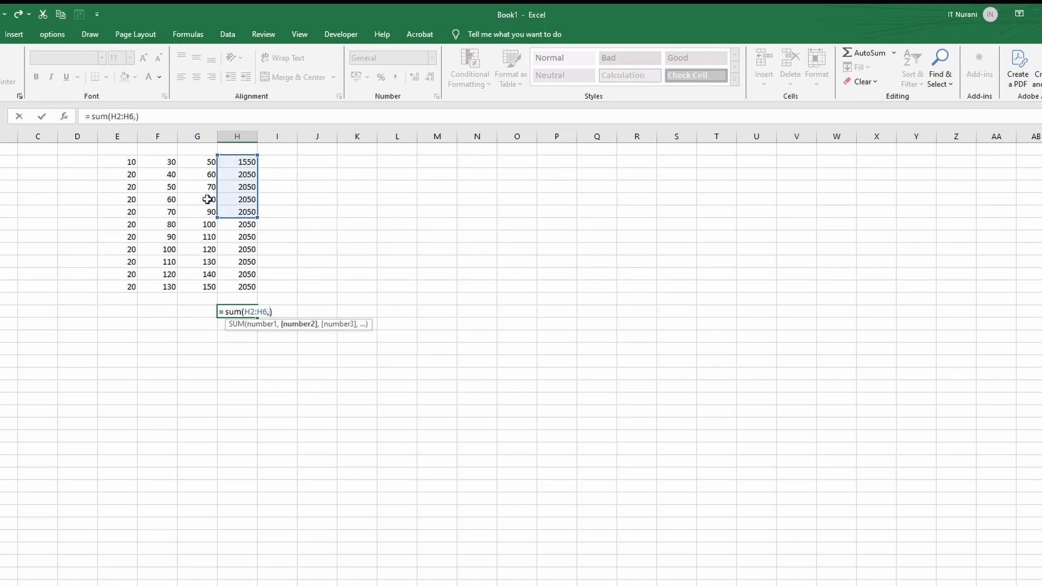
{"action": "left_click_drag", "start_coordinate": [131, 161], "coordinate": [131, 226]}
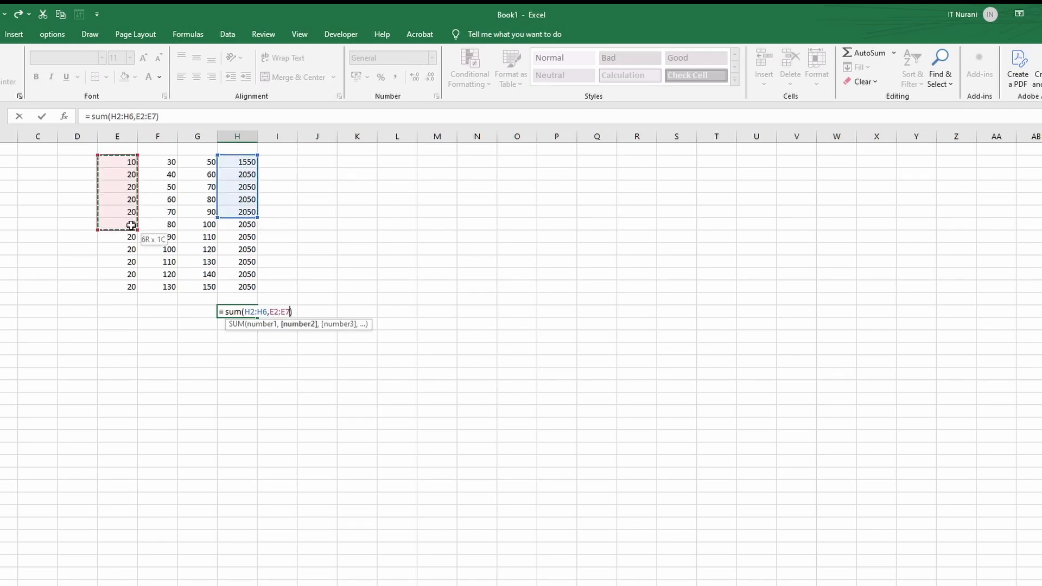
{"action": "type", "text": ","}
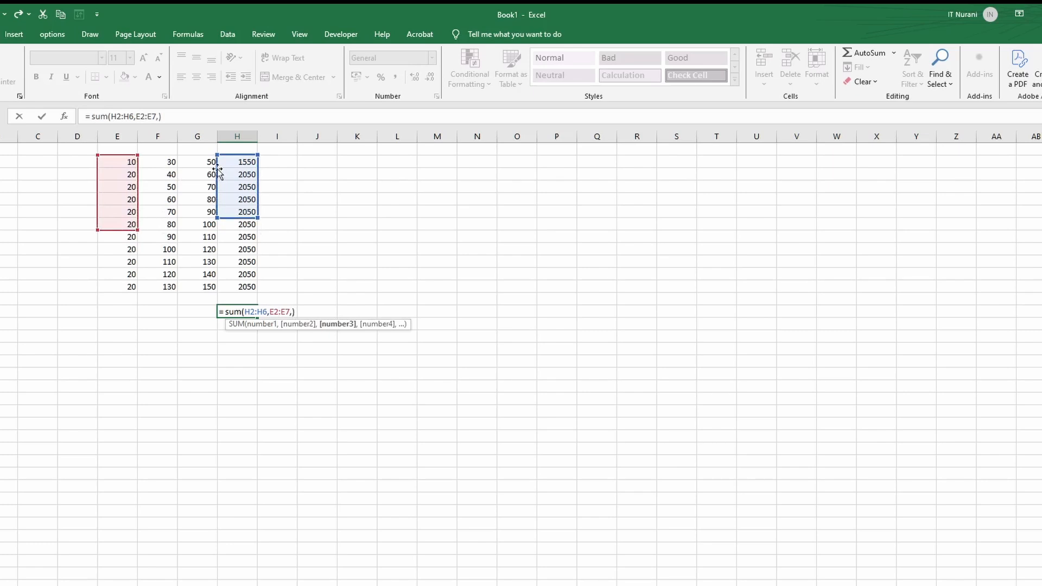
{"action": "left_click_drag", "start_coordinate": [168, 162], "coordinate": [211, 288]}
{"action": "type", "text": ","}
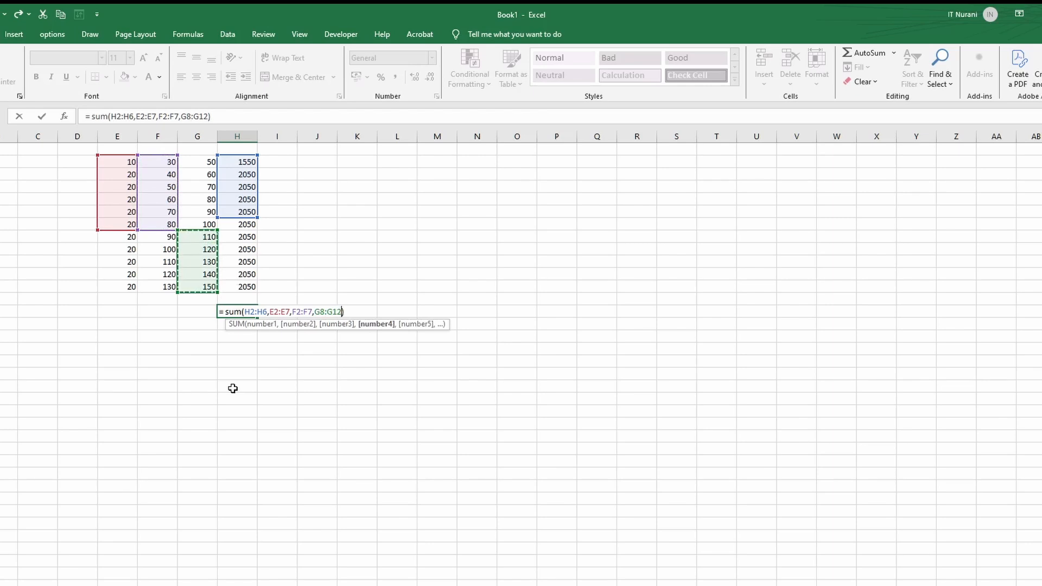
{"action": "type", "text": ","}
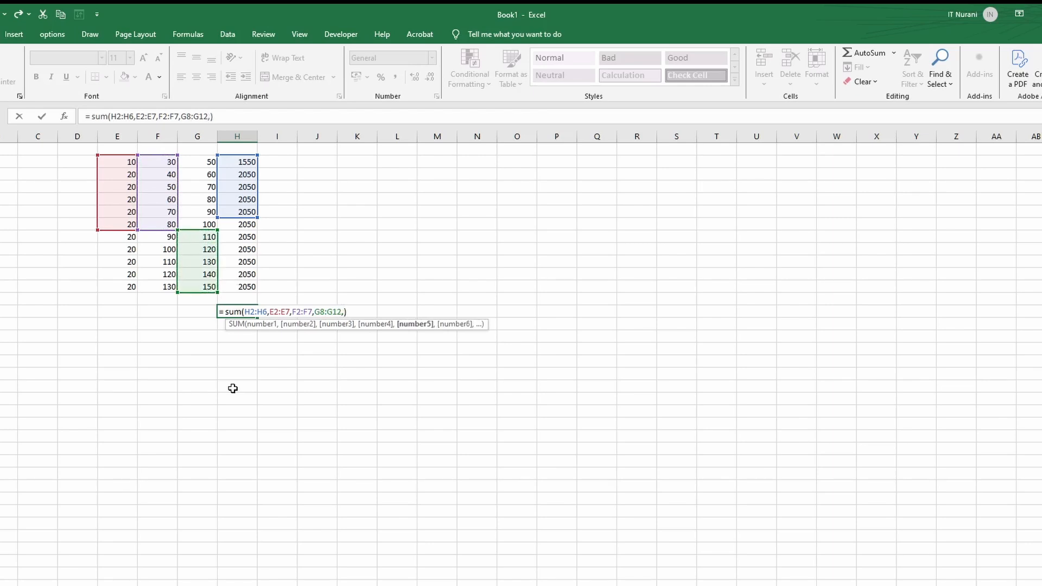
{"action": "key", "text": "BackSpace"}
{"action": "key", "text": "Return"}
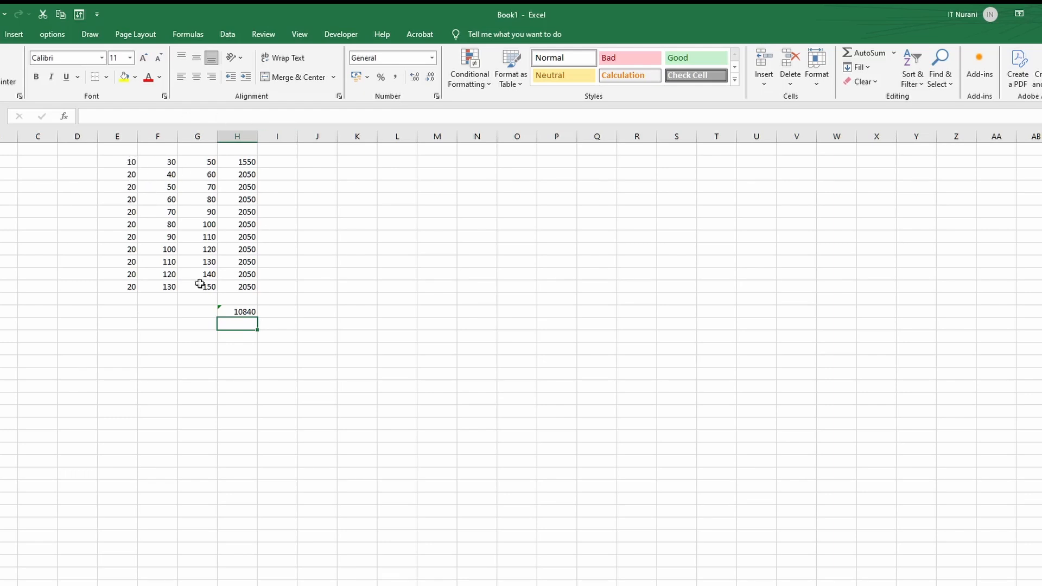
Write an AVERAGE formula in G14 over the ranges G2:G12 and E2:E12
{"action": "left_click", "coordinate": [245, 312]}
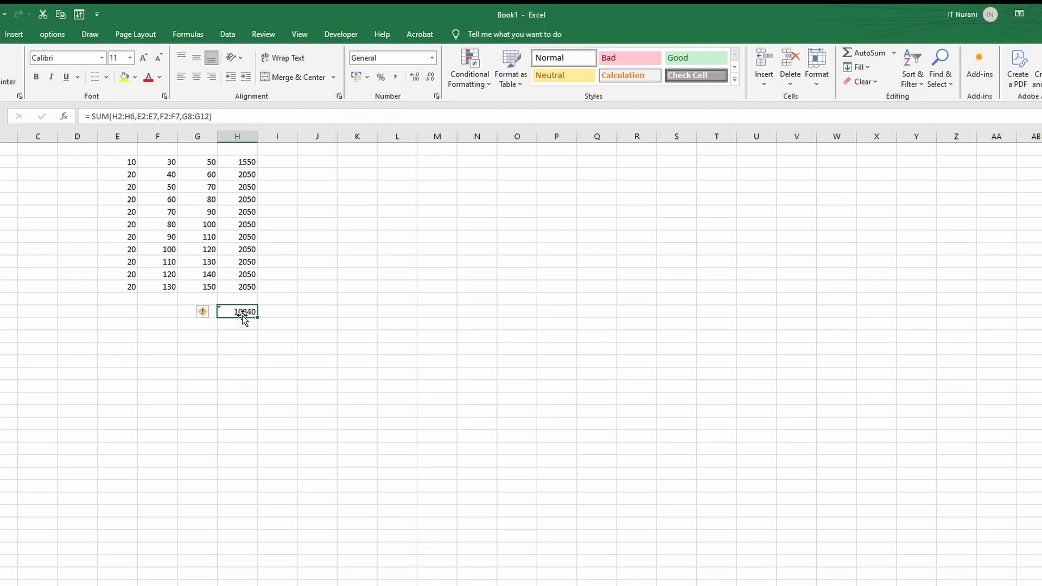
{"action": "left_click", "coordinate": [238, 328]}
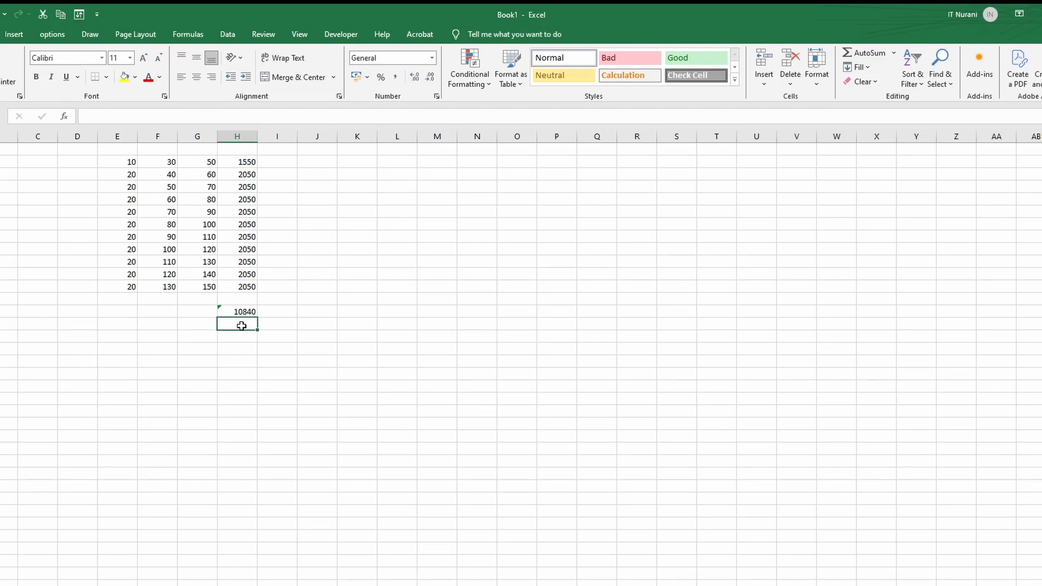
{"action": "left_click", "coordinate": [194, 311]}
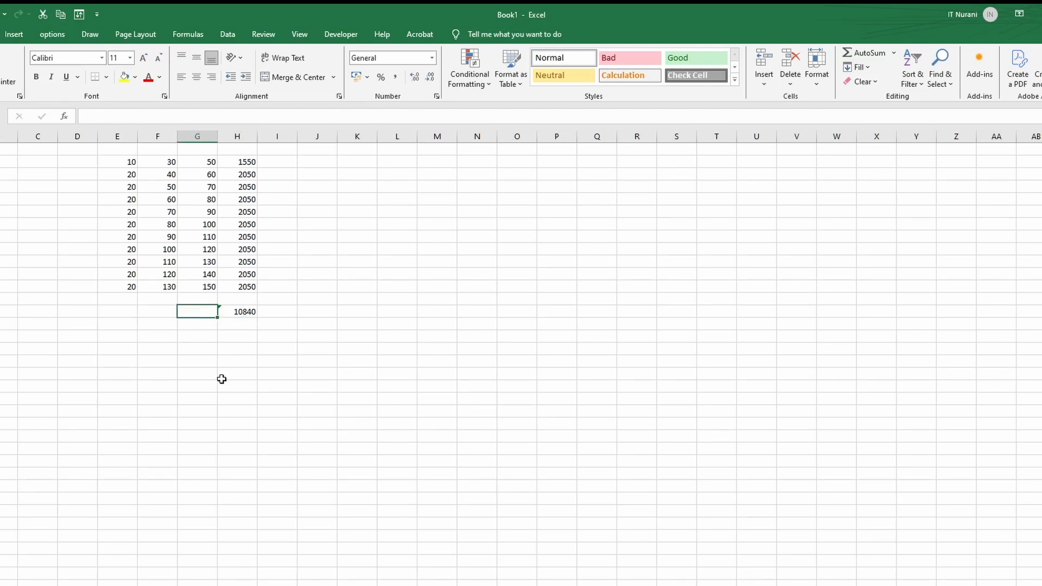
{"action": "type", "text": "="}
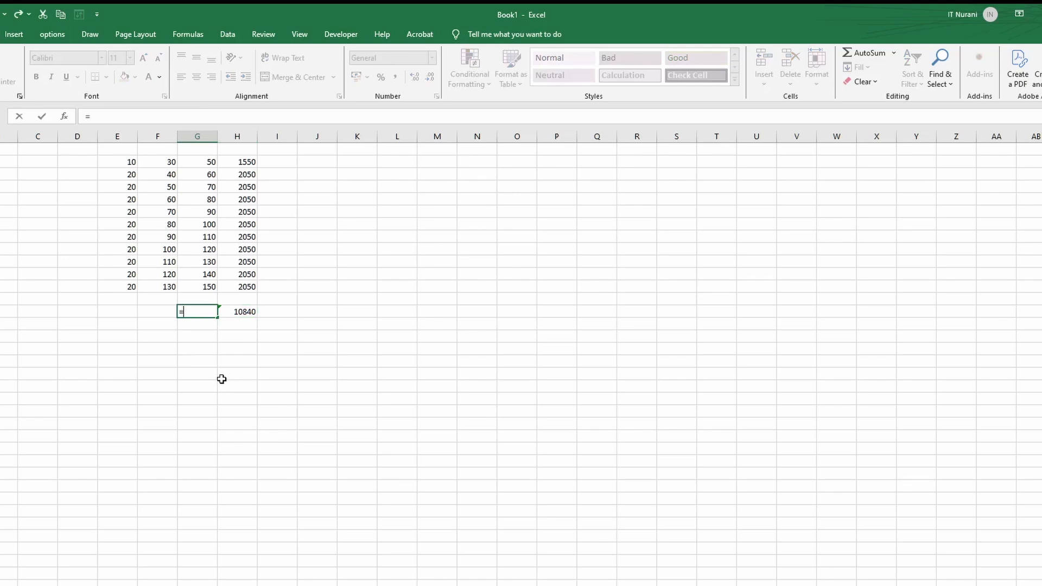
{"action": "type", "text": "av"}
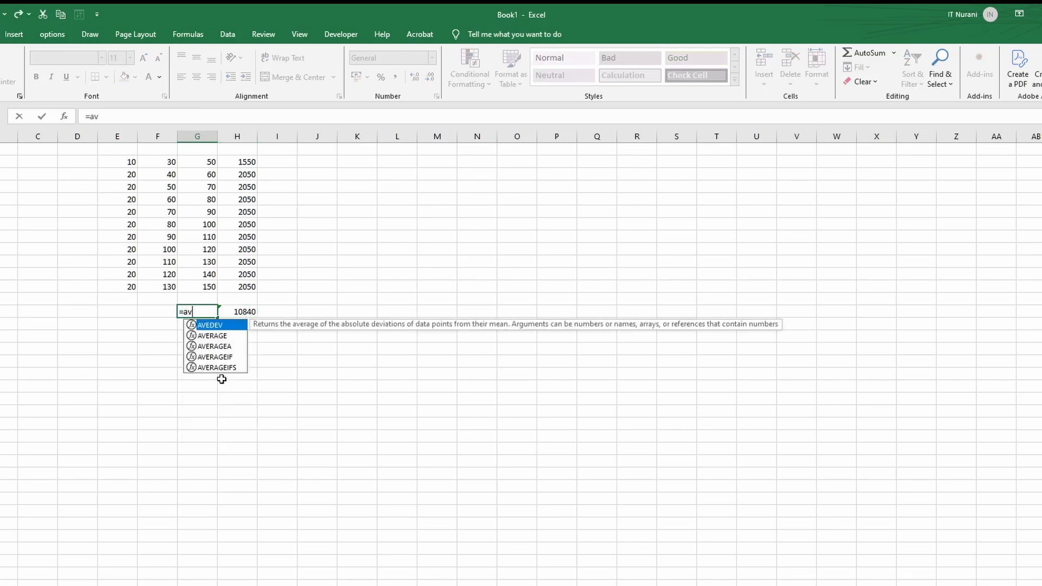
{"action": "key", "text": "Down"}
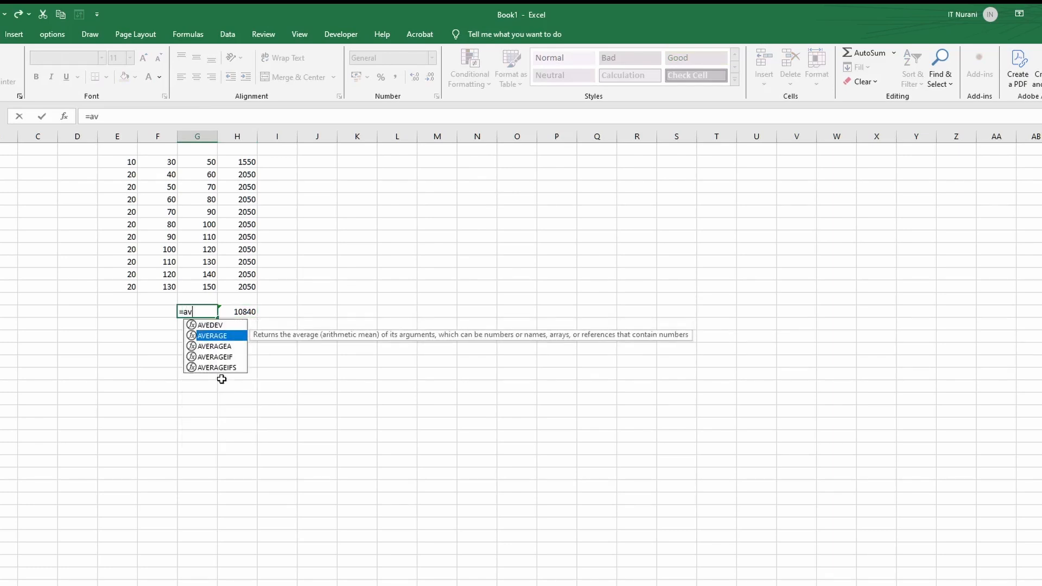
{"action": "type", "text": "erage"}
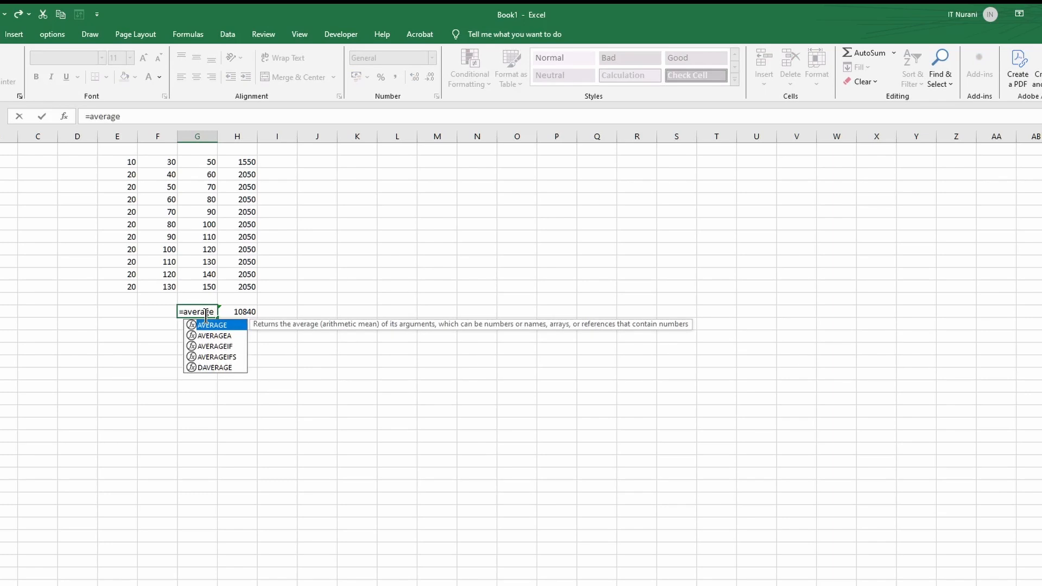
{"action": "type", "text": "("}
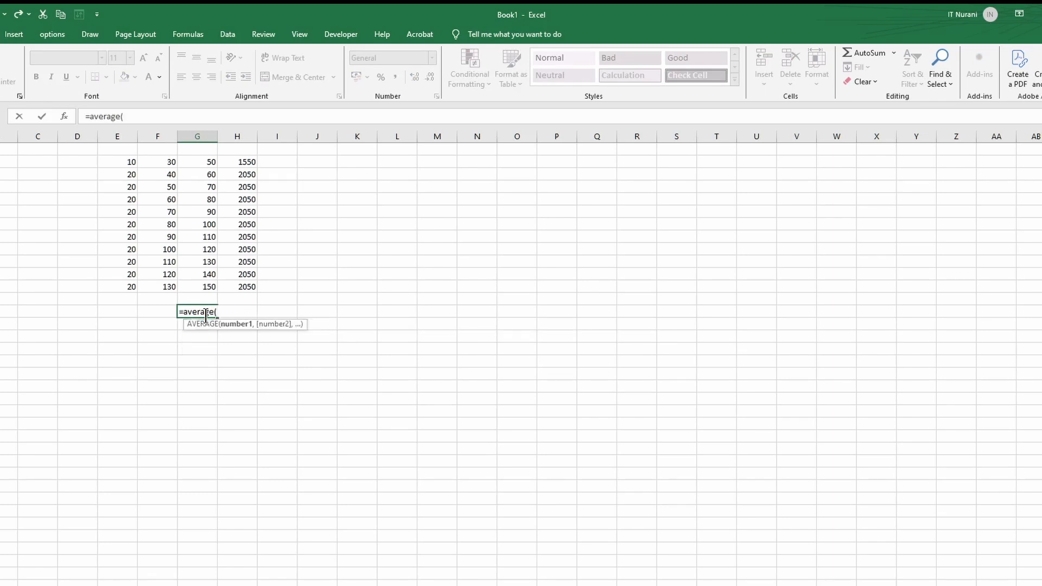
{"action": "left_click_drag", "start_coordinate": [202, 158], "coordinate": [212, 286]}
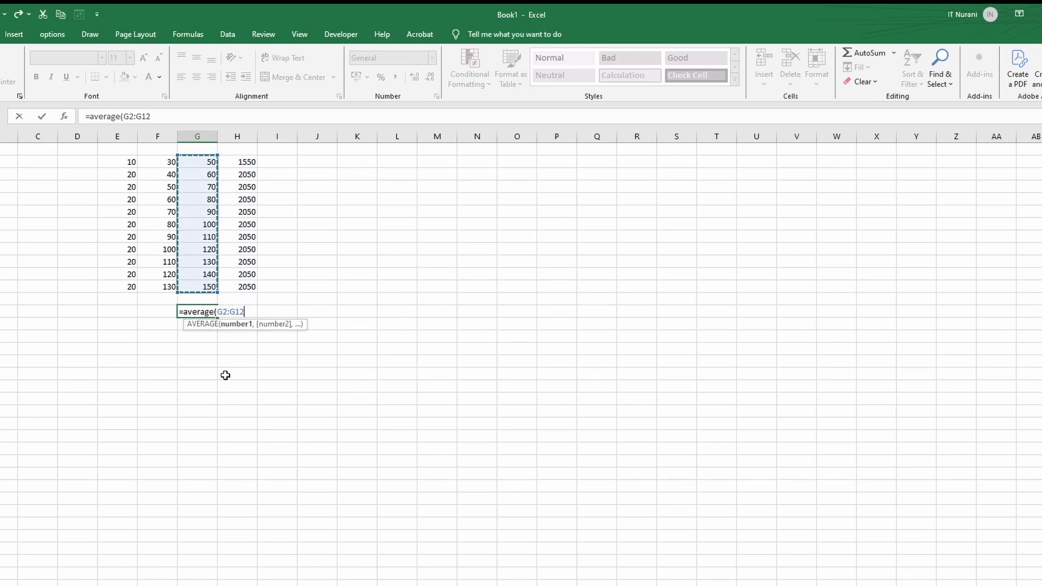
{"action": "type", "text": ","}
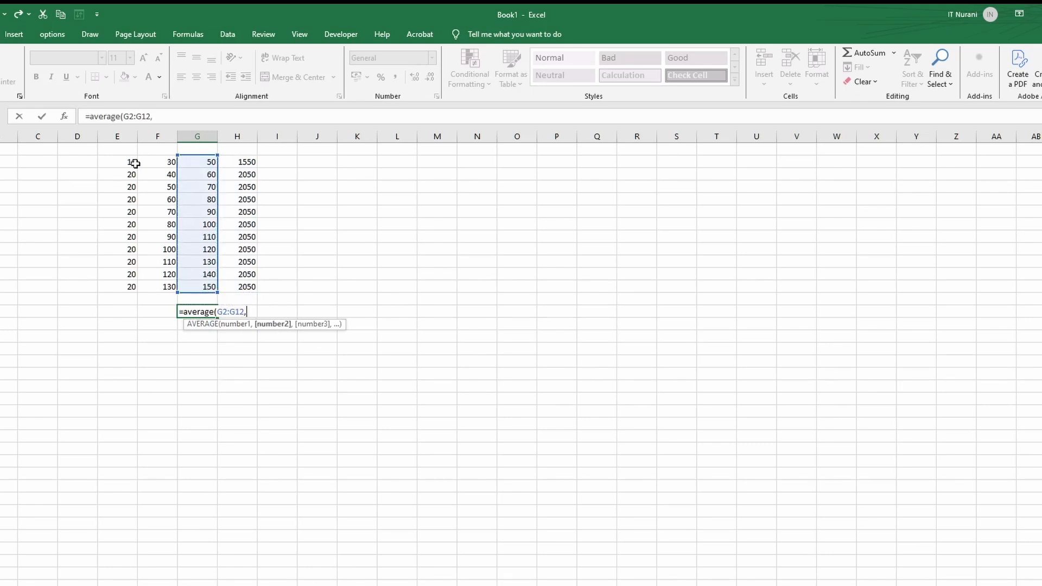
{"action": "left_click_drag", "start_coordinate": [135, 164], "coordinate": [131, 287]}
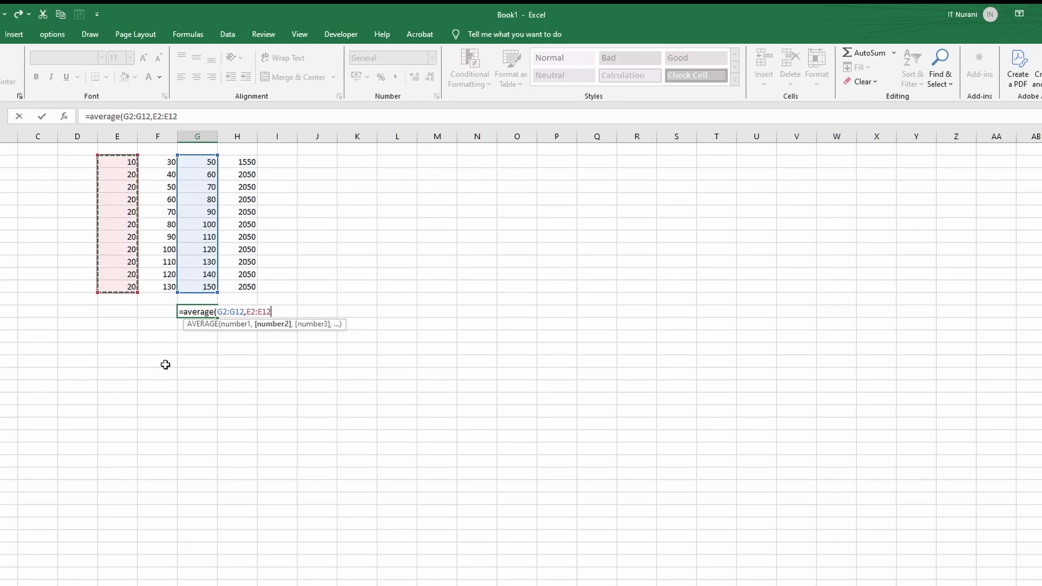
{"action": "type", "text": ")"}
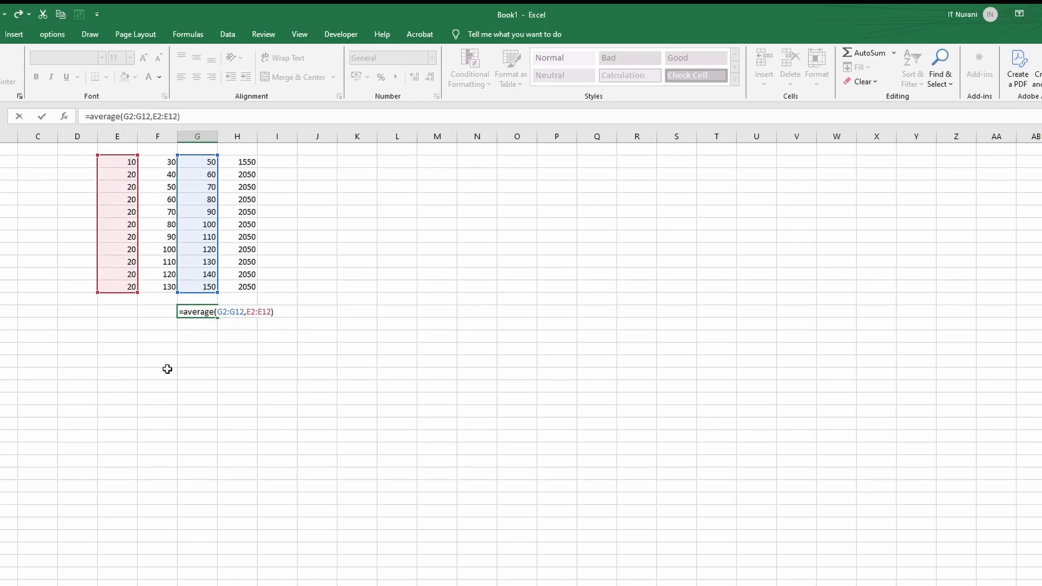
{"action": "key", "text": "Return"}
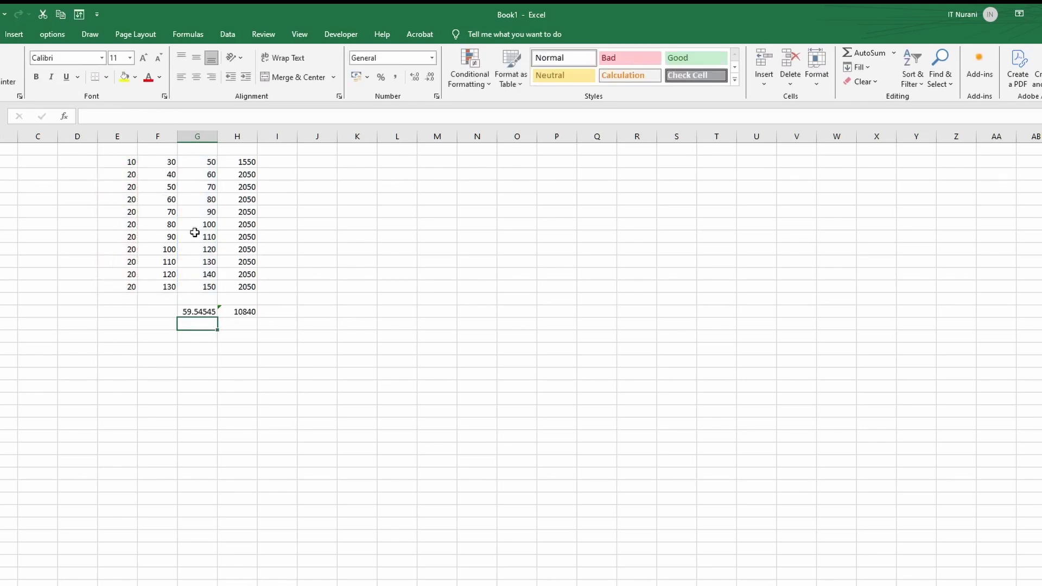
Write a MAX formula in F14 over the whole data range E2:H12
{"action": "left_click", "coordinate": [167, 311]}
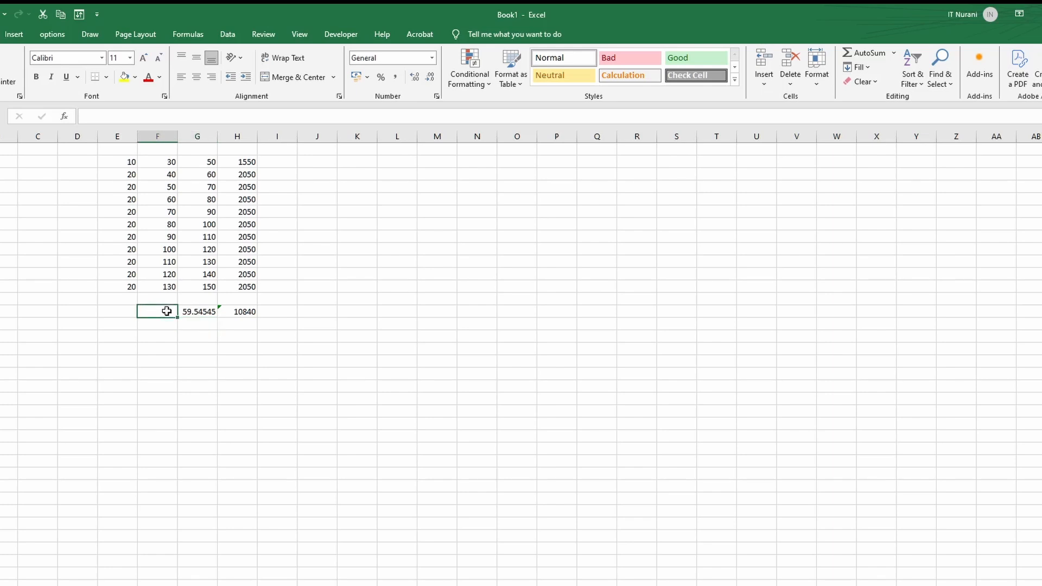
{"action": "type", "text": "=ma"}
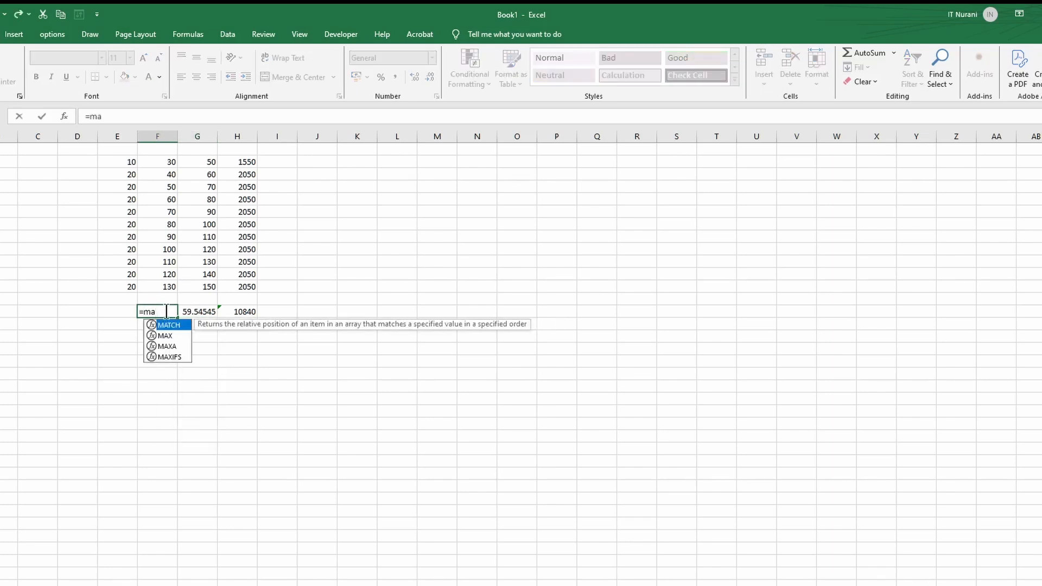
{"action": "type", "text": "x"}
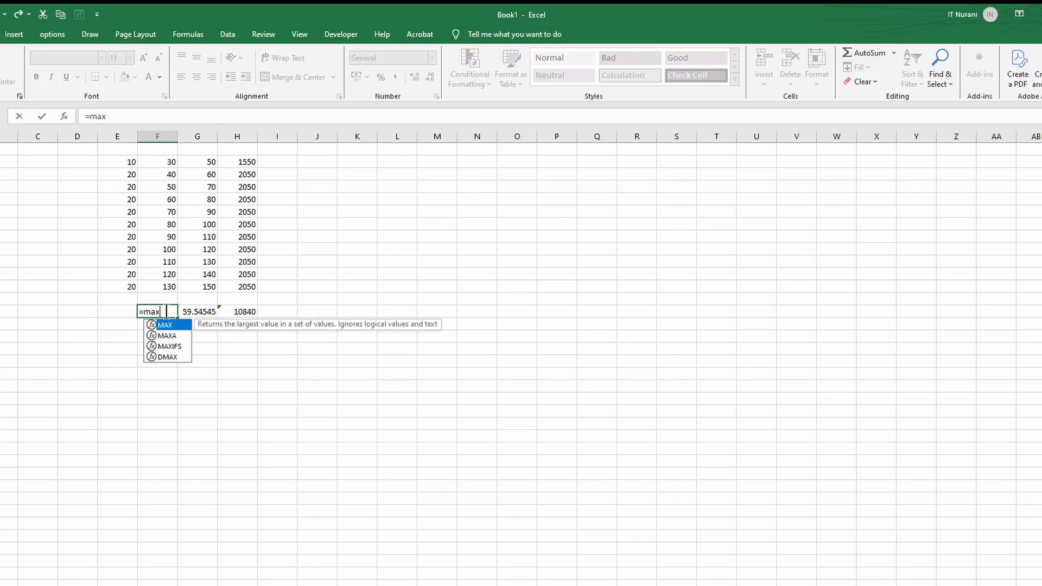
{"action": "type", "text": "("}
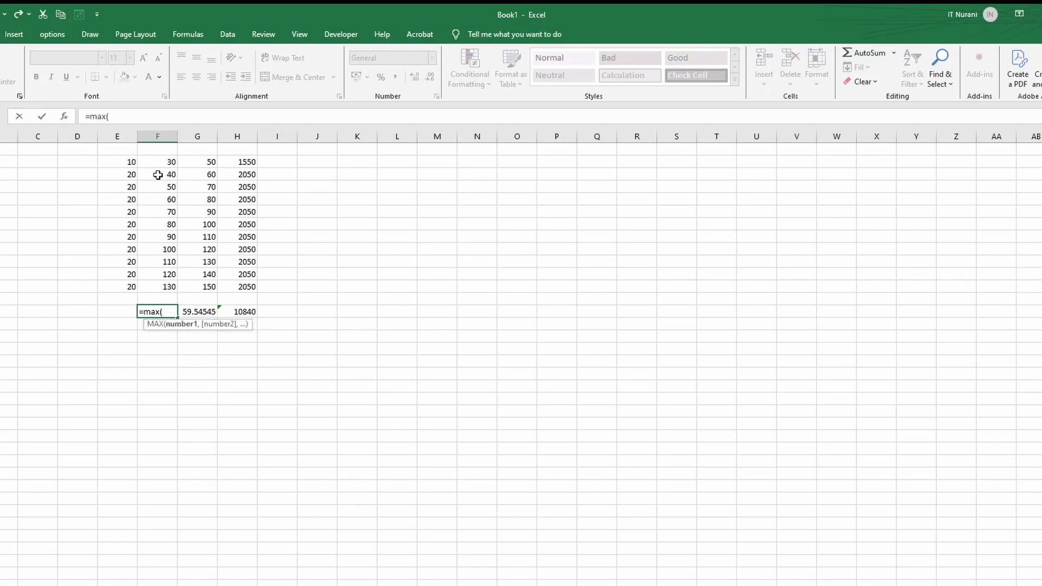
{"action": "left_click_drag", "start_coordinate": [130, 161], "coordinate": [251, 286]}
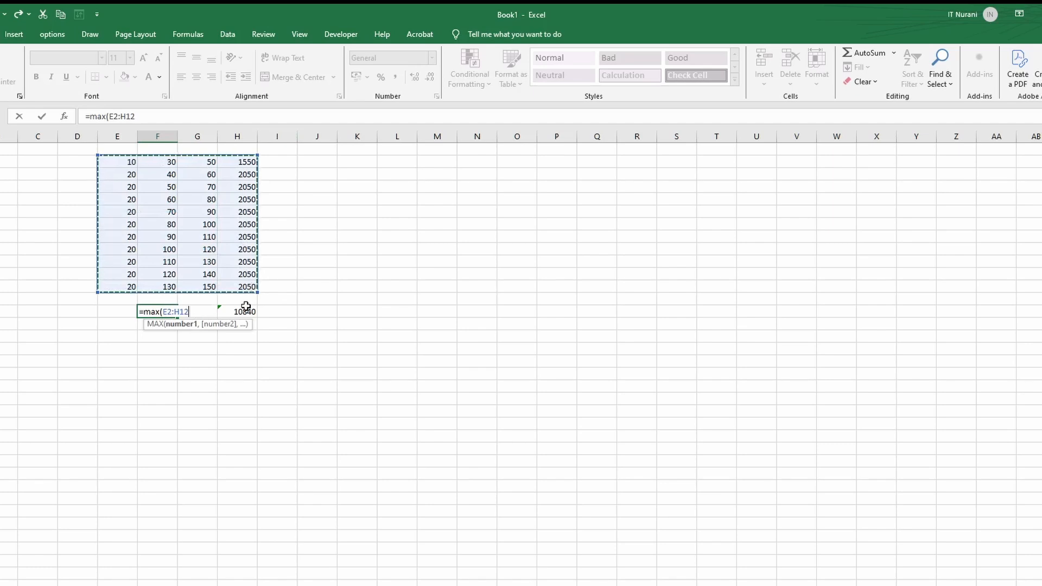
{"action": "type", "text": ")"}
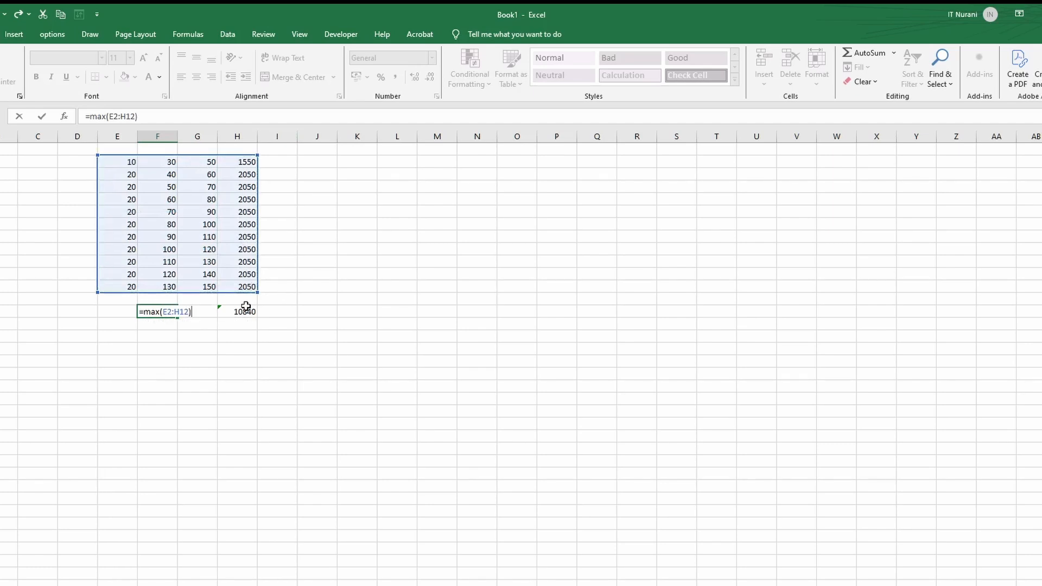
{"action": "key", "text": "Return"}
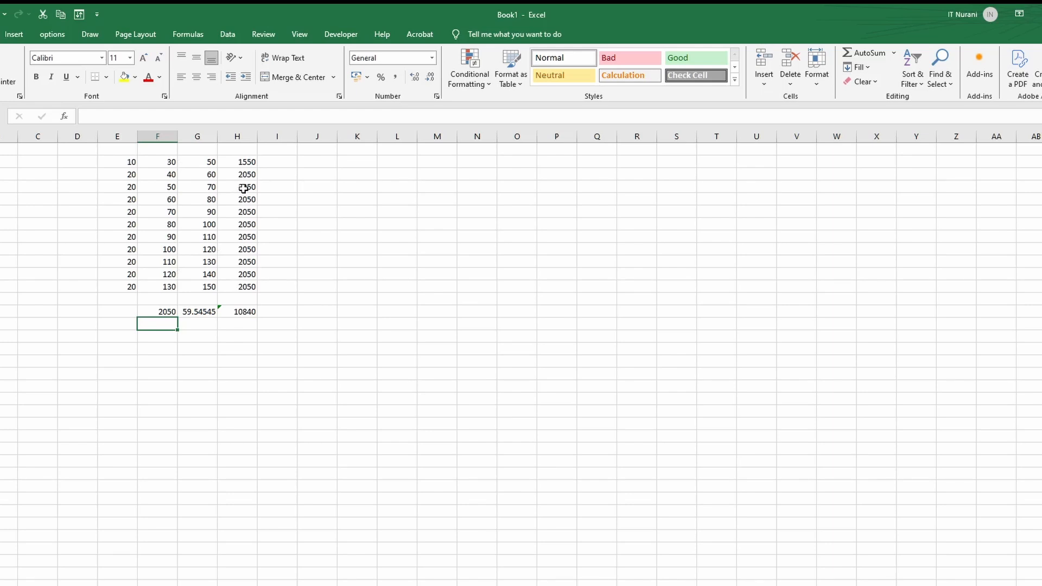
Insert the logical function OR in F16 with H2:H12 as its Logical1 argument
{"action": "left_click", "coordinate": [163, 311]}
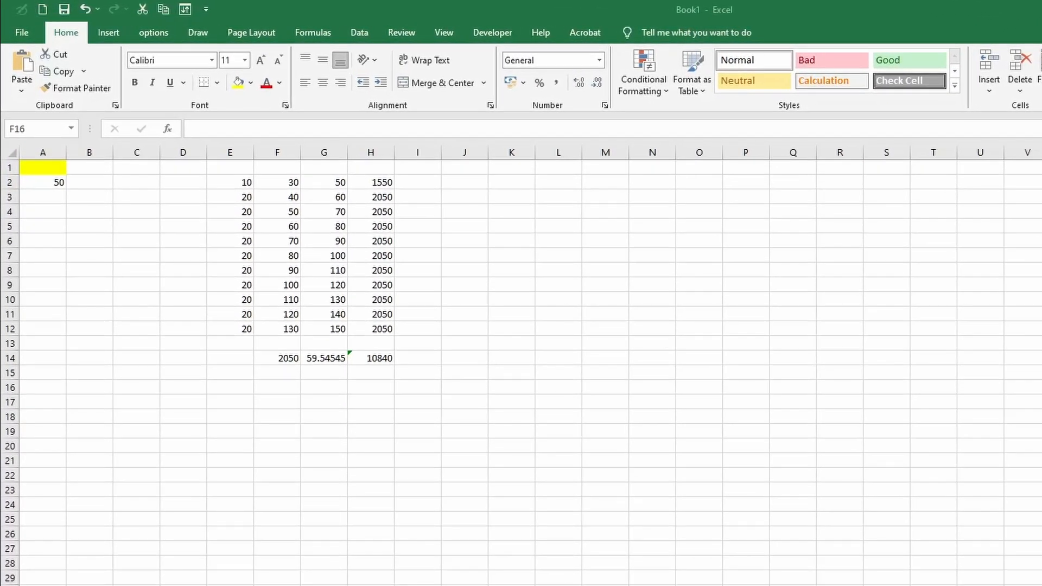
{"action": "left_click", "coordinate": [313, 35]}
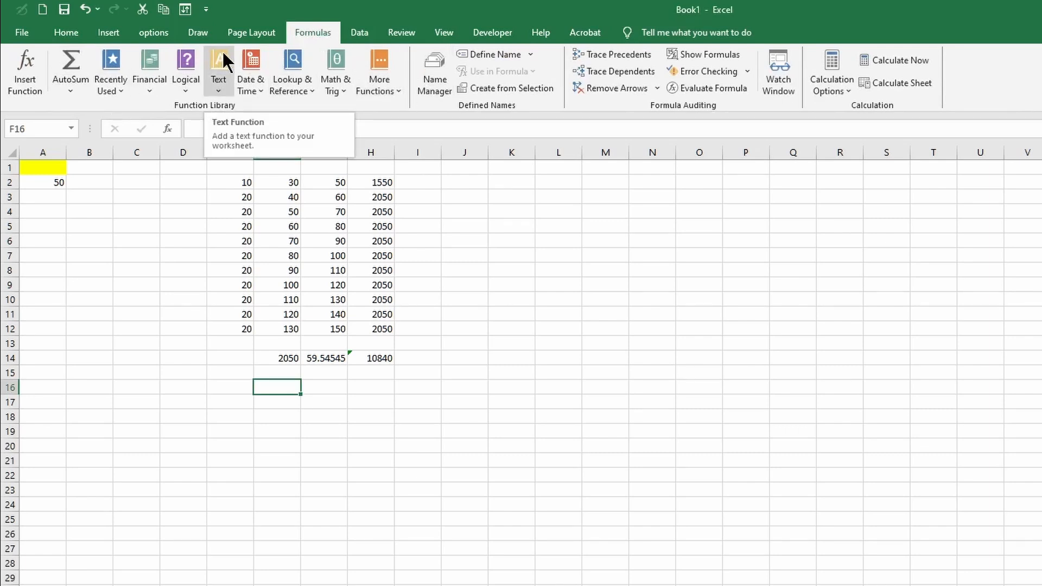
{"action": "left_click", "coordinate": [186, 88]}
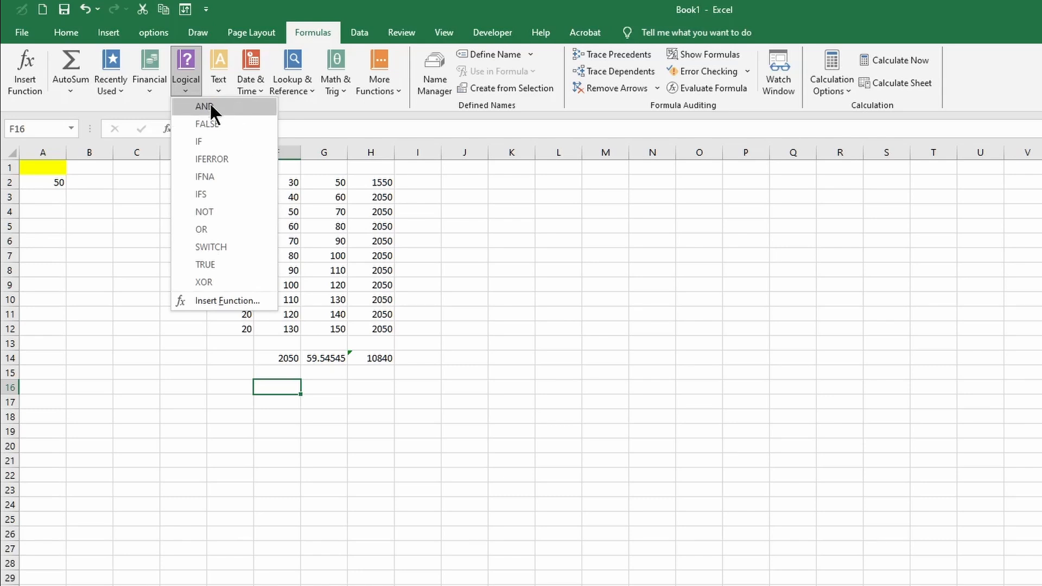
{"action": "left_click", "coordinate": [209, 230]}
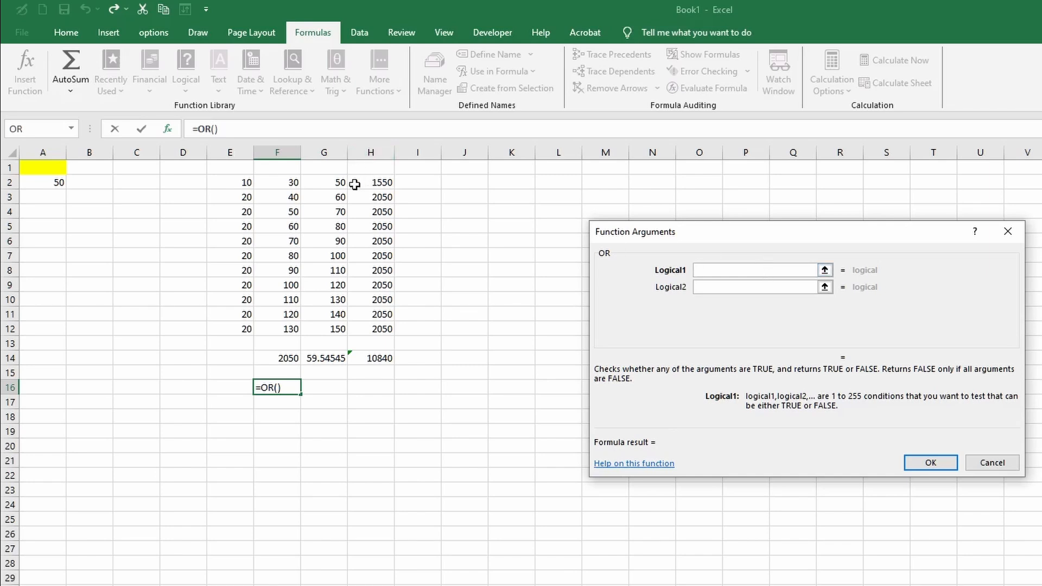
{"action": "left_click_drag", "start_coordinate": [365, 182], "coordinate": [383, 323]}
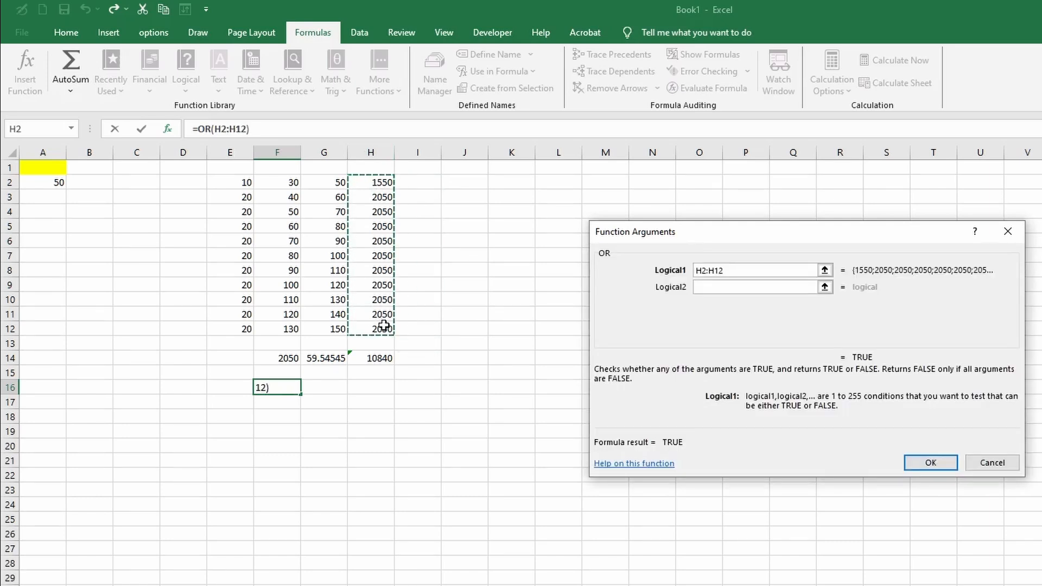
{"action": "left_click", "coordinate": [930, 462]}
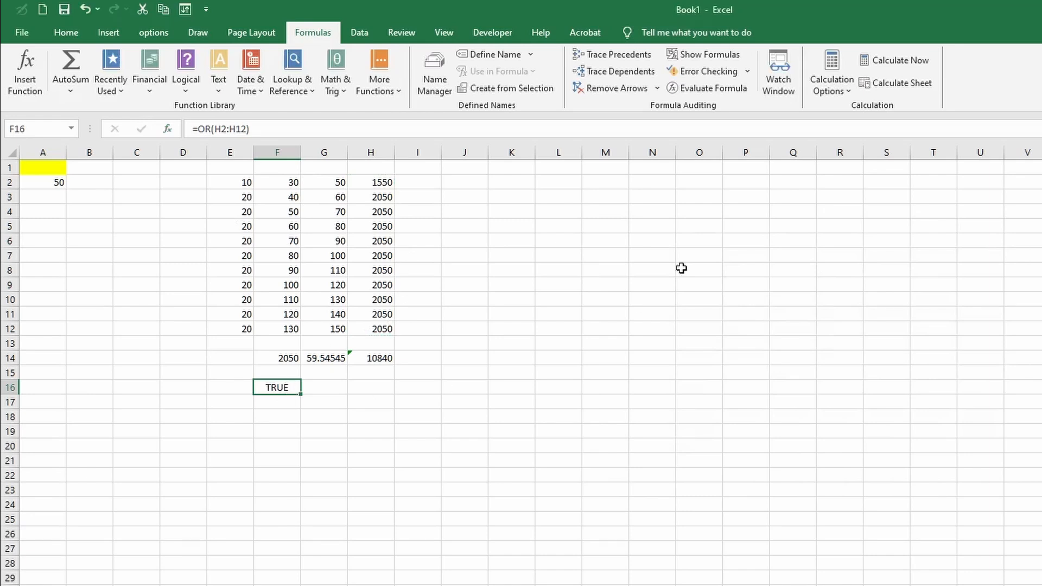
Look through the additional function categories and try to add DATE without arguments to the formula in F16
{"action": "left_click", "coordinate": [393, 92]}
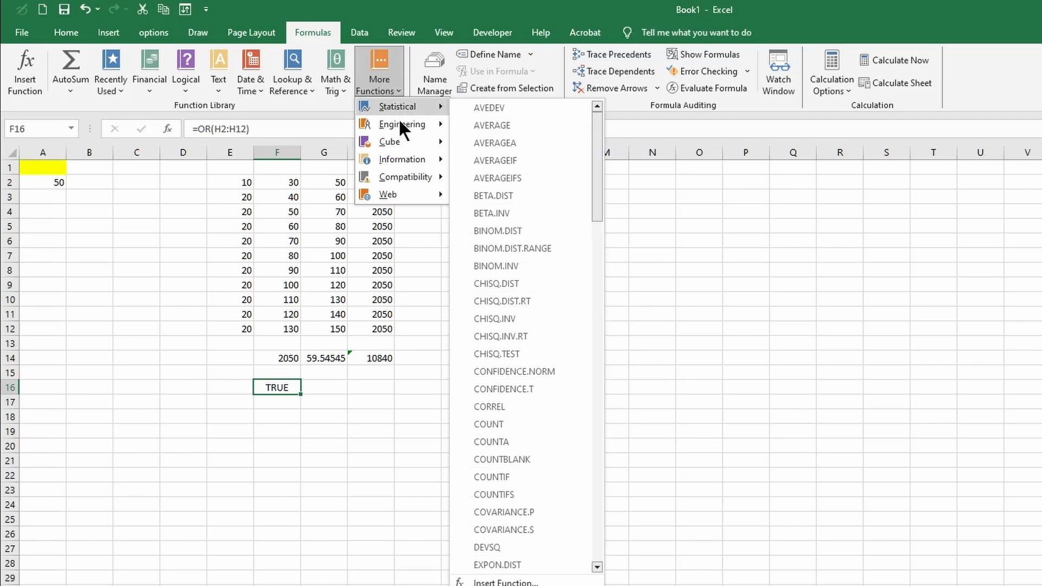
{"action": "mouse_move", "coordinate": [403, 129]}
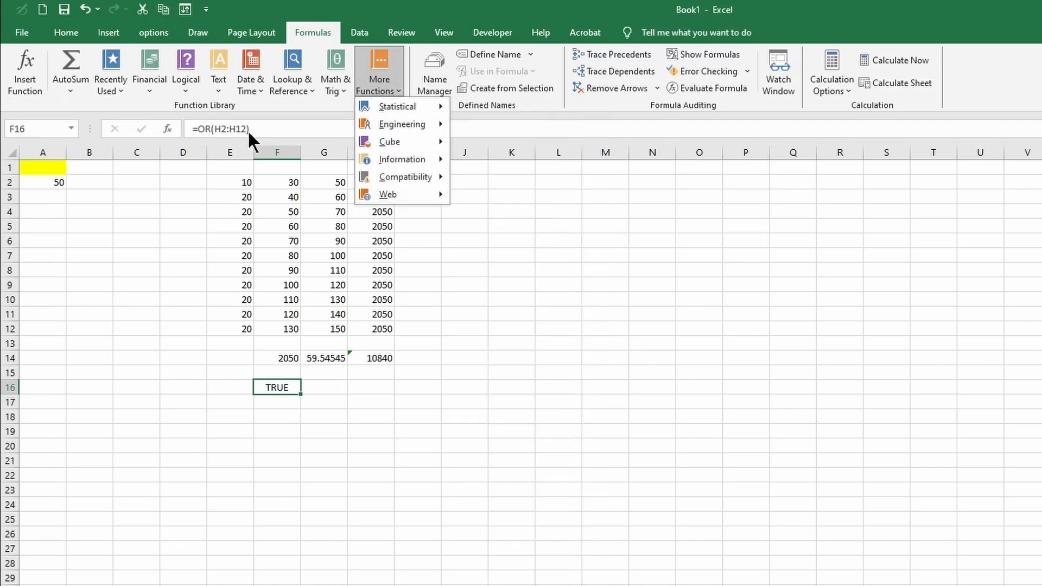
{"action": "left_click", "coordinate": [258, 87]}
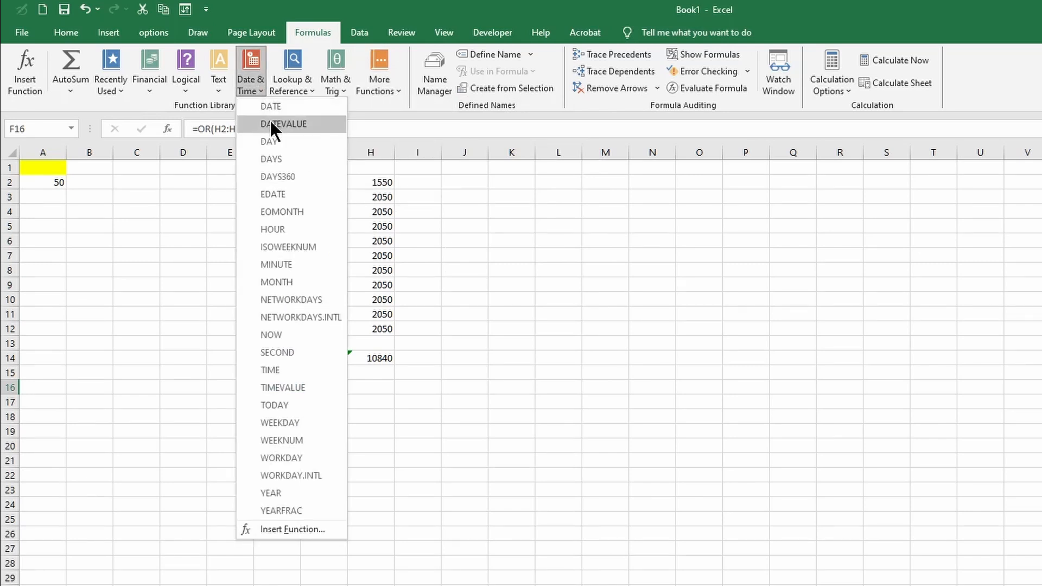
{"action": "left_click", "coordinate": [276, 106]}
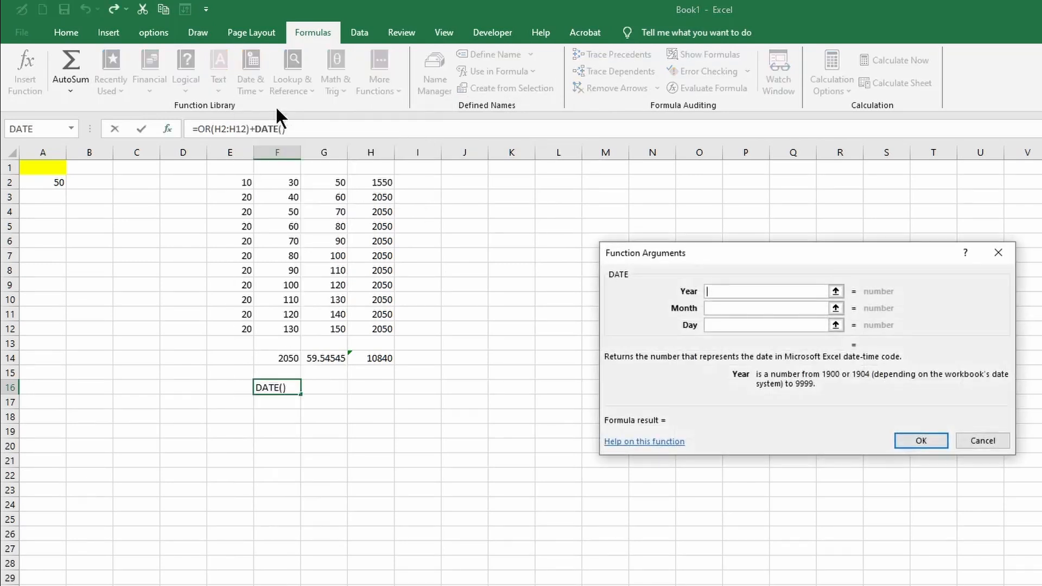
{"action": "left_click", "coordinate": [753, 292]}
{"action": "left_click", "coordinate": [907, 438]}
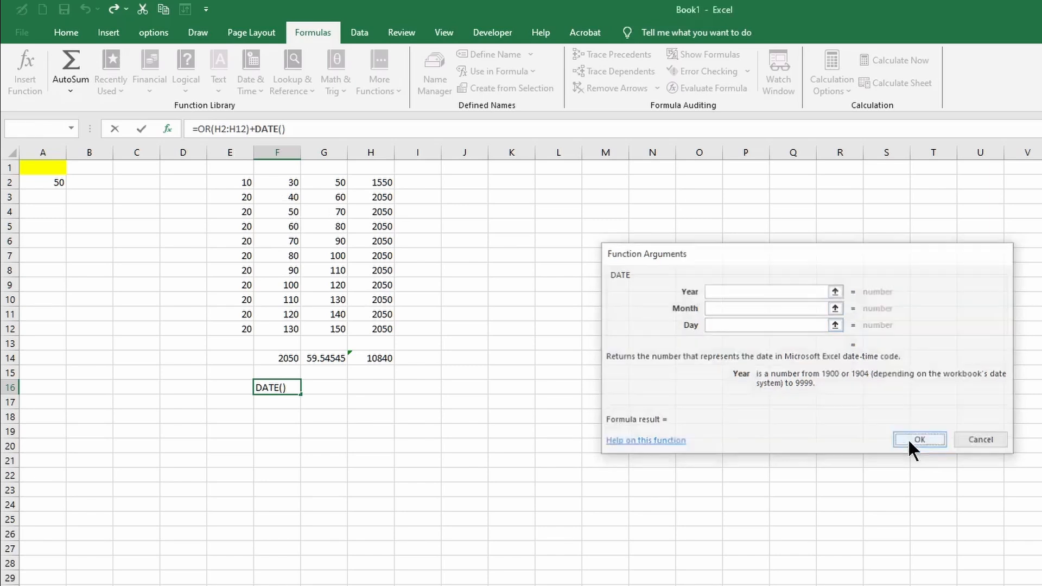
Delete the DATE part and the remaining OR formula from F16, leaving the cell's formula empty
{"action": "left_click", "coordinate": [678, 461]}
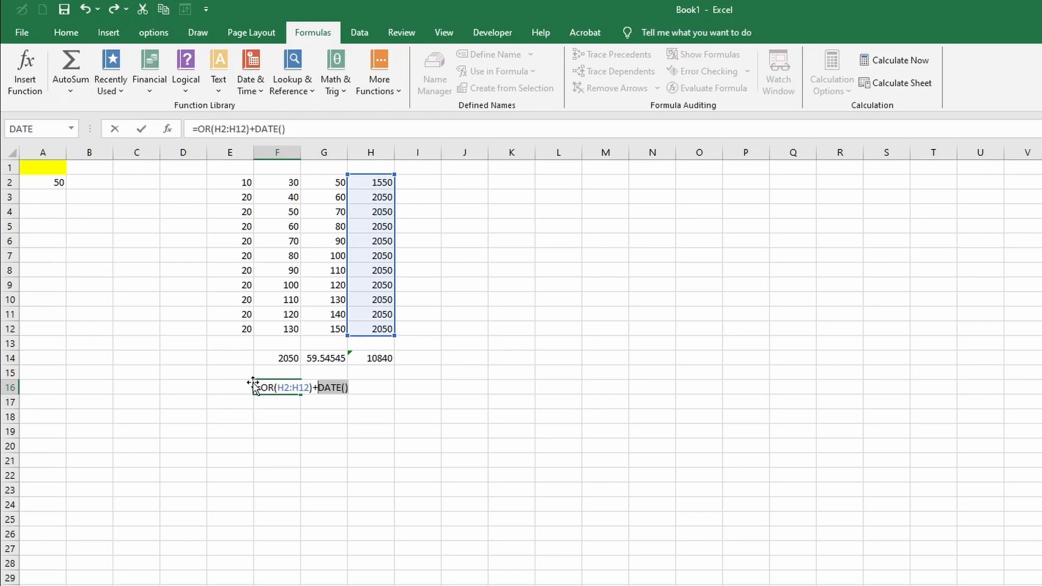
{"action": "key", "text": "BackSpace"}
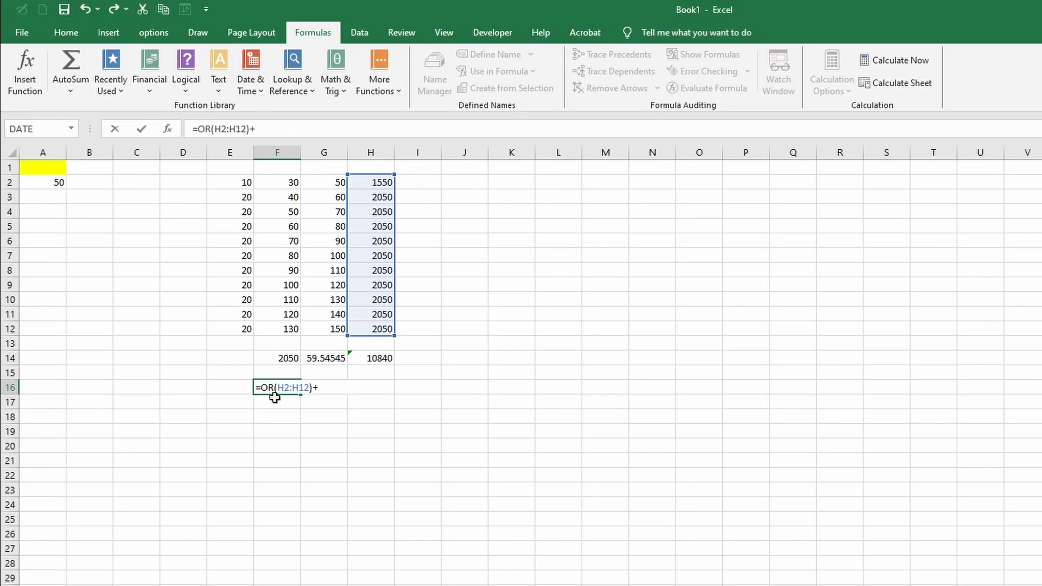
{"action": "left_click_drag", "start_coordinate": [266, 130], "coordinate": [192, 131]}
{"action": "key", "text": "BackSpace"}
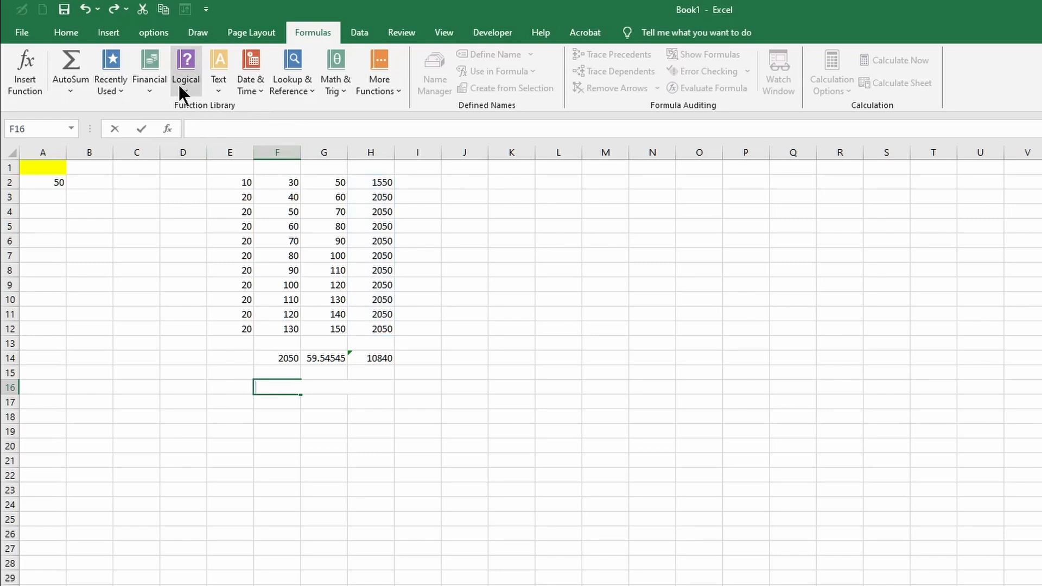
{"action": "left_click", "coordinate": [144, 86]}
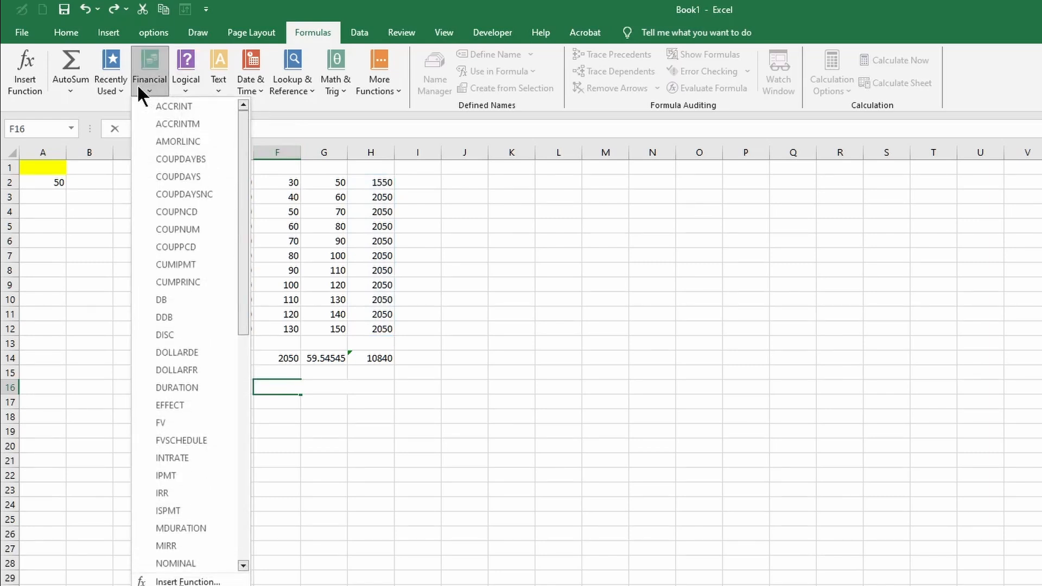
{"action": "left_click", "coordinate": [114, 87]}
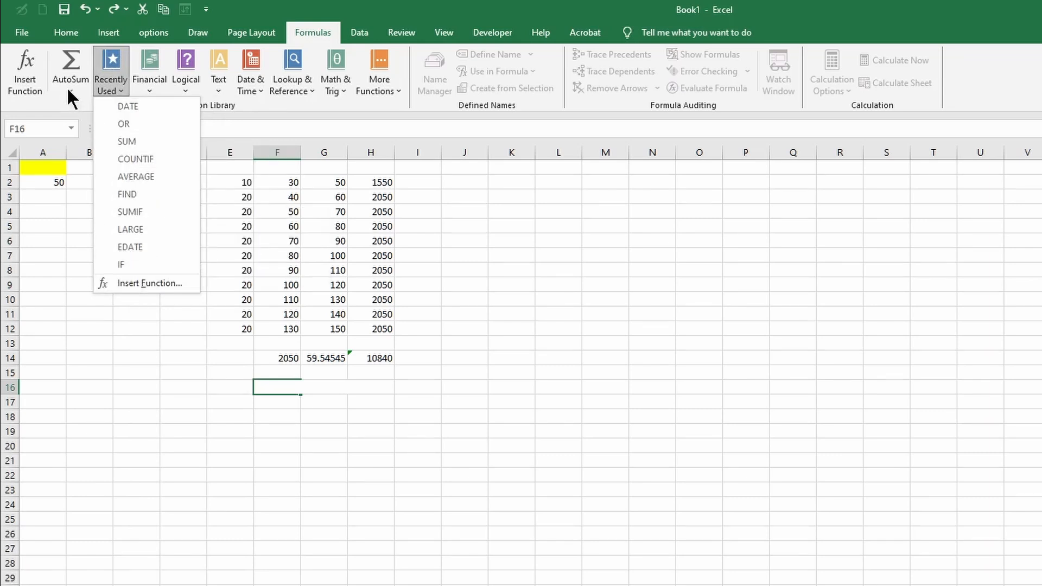
{"action": "left_click", "coordinate": [151, 86]}
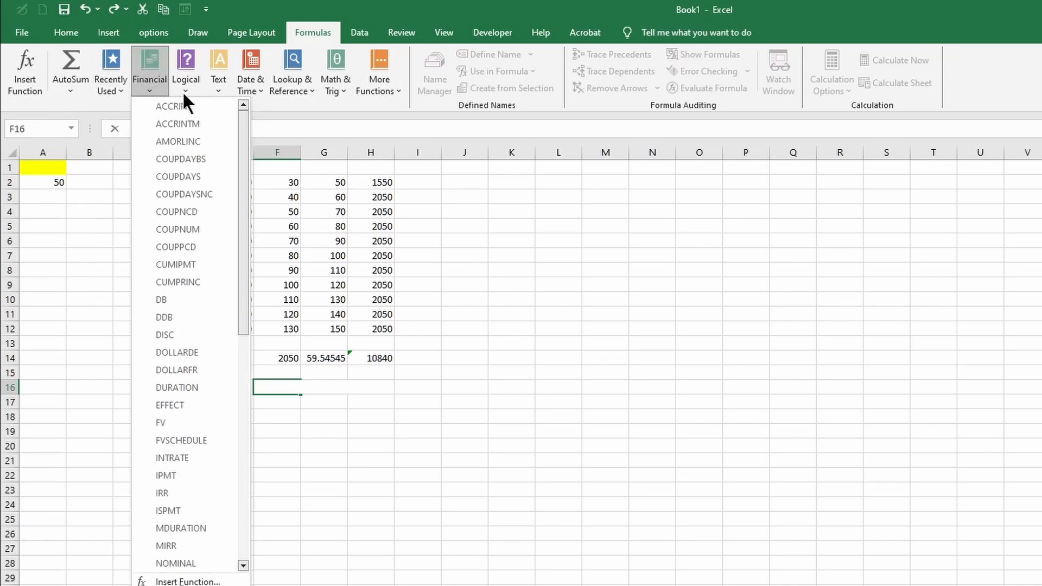
{"action": "left_click", "coordinate": [215, 89]}
{"action": "left_click", "coordinate": [363, 421]}
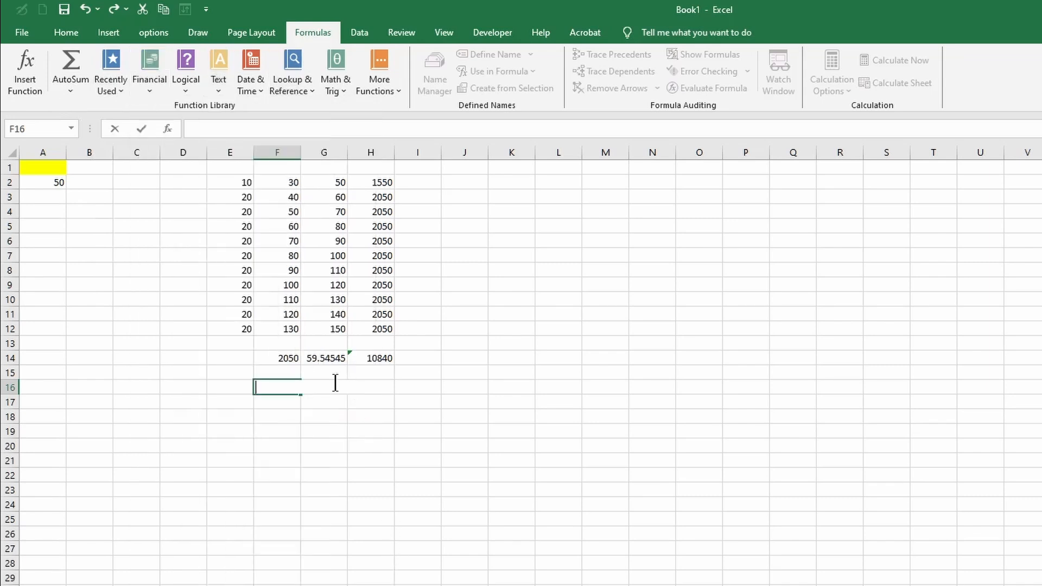
Search the available functions for "count" and insert COUNT in F16 with the suggested range F14:F15 as its Value1 argument
{"action": "left_click", "coordinate": [31, 79]}
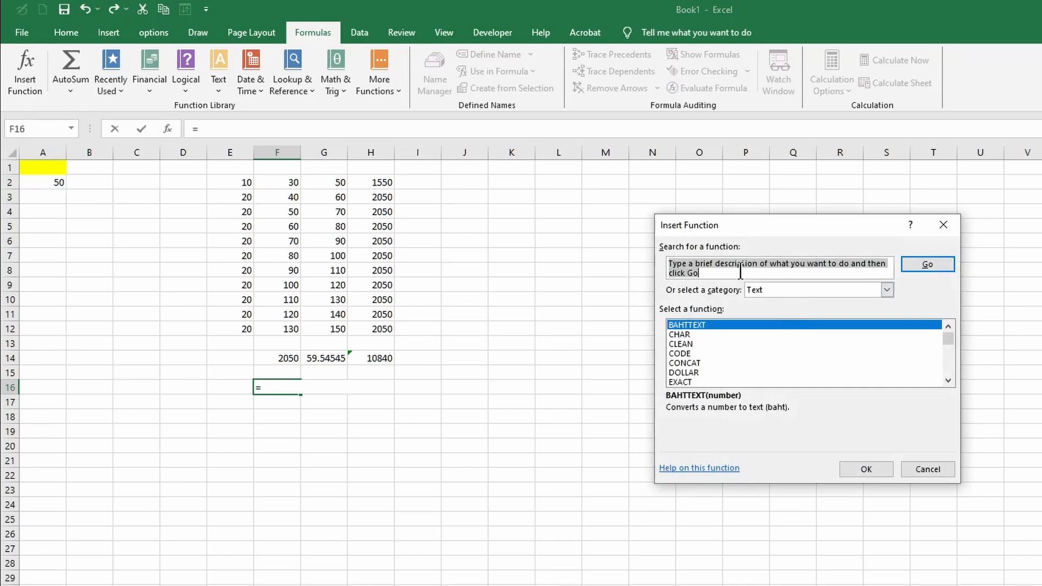
{"action": "type", "text": "count"}
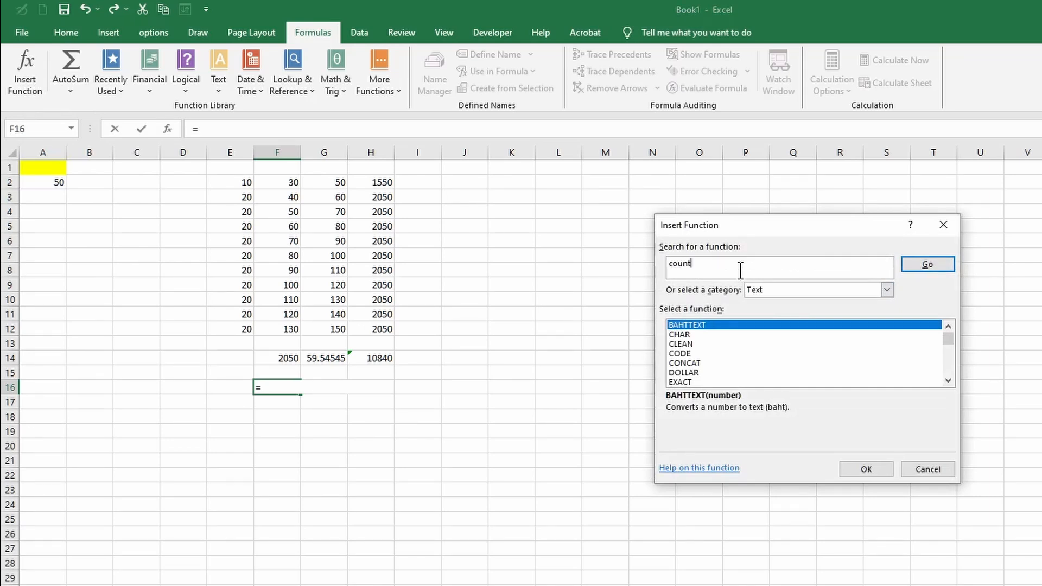
{"action": "left_click", "coordinate": [911, 262]}
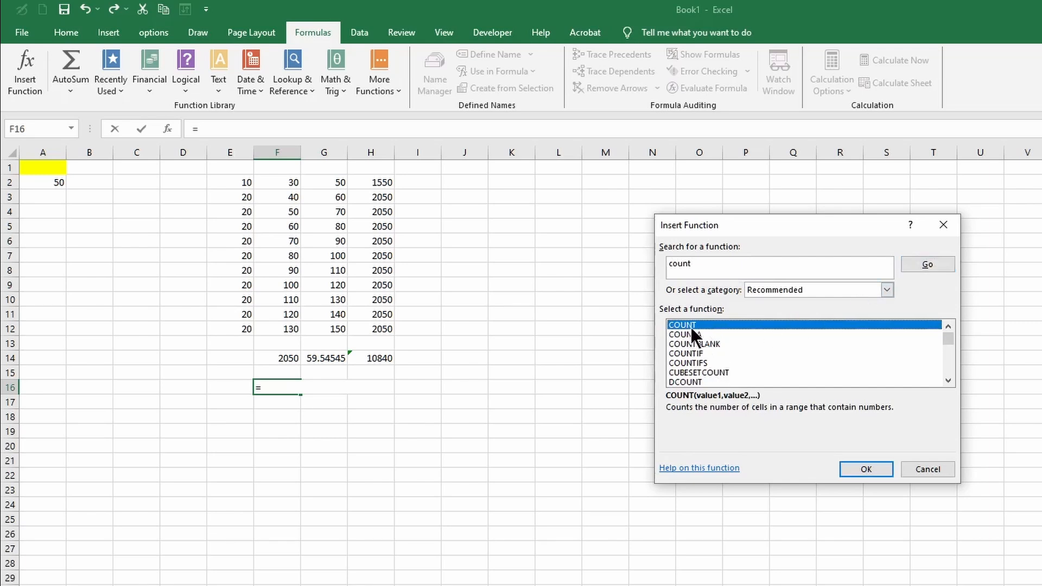
{"action": "left_click", "coordinate": [866, 470]}
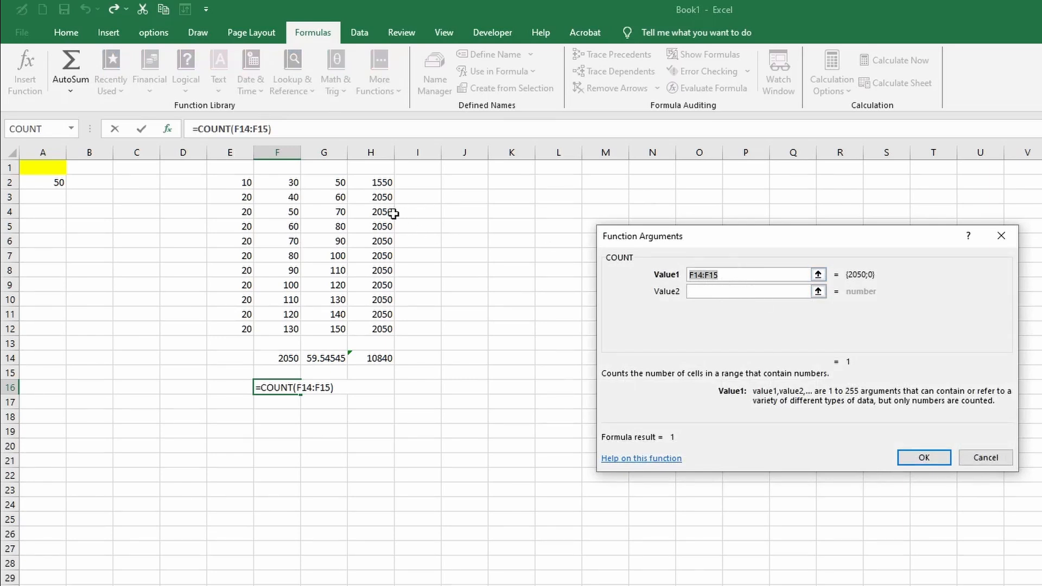
{"action": "left_click", "coordinate": [935, 461]}
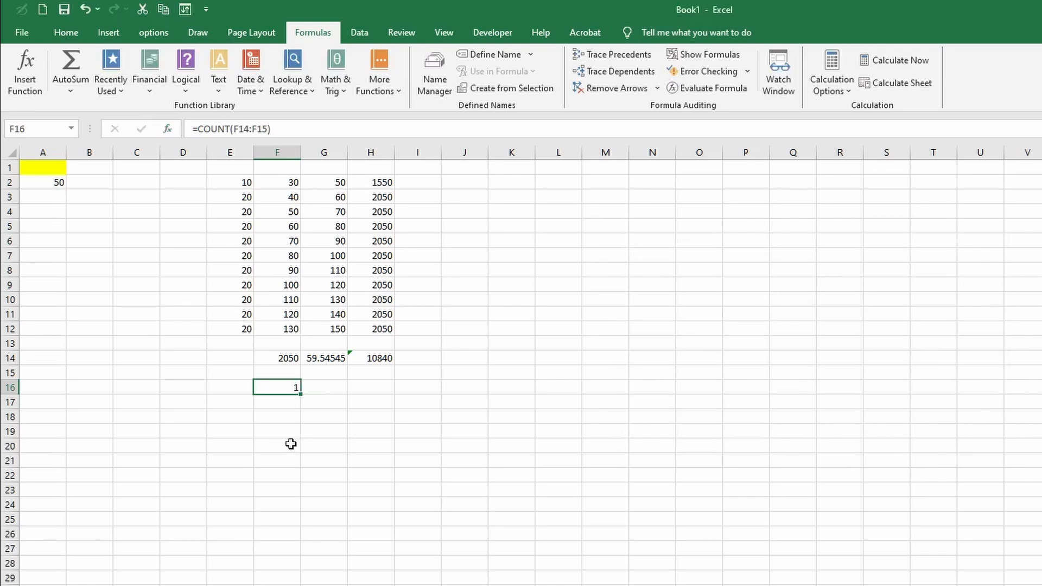
{"action": "left_click", "coordinate": [279, 415]}
{"action": "left_click", "coordinate": [283, 397]}
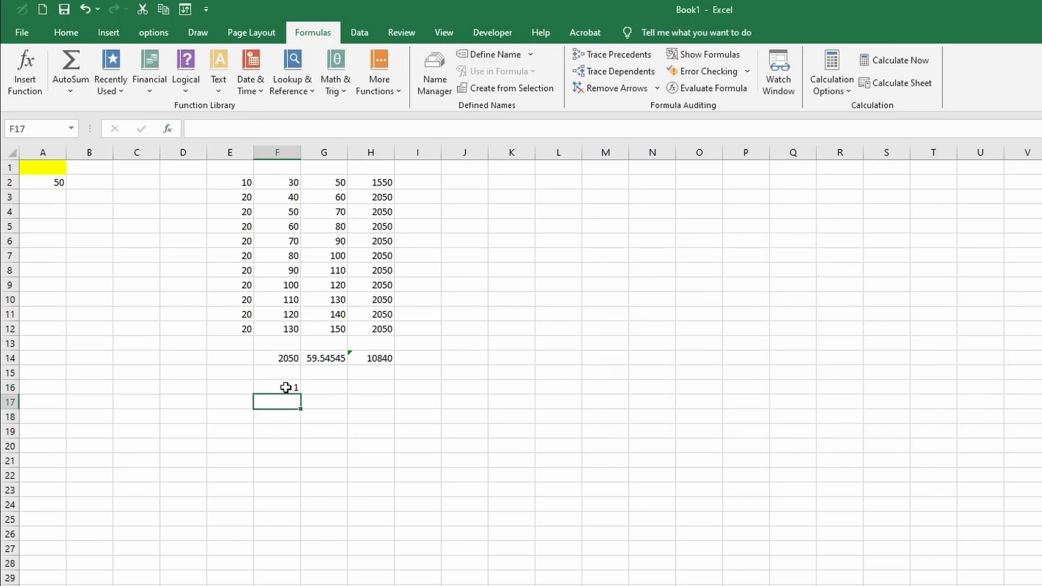
{"action": "left_click", "coordinate": [286, 387]}
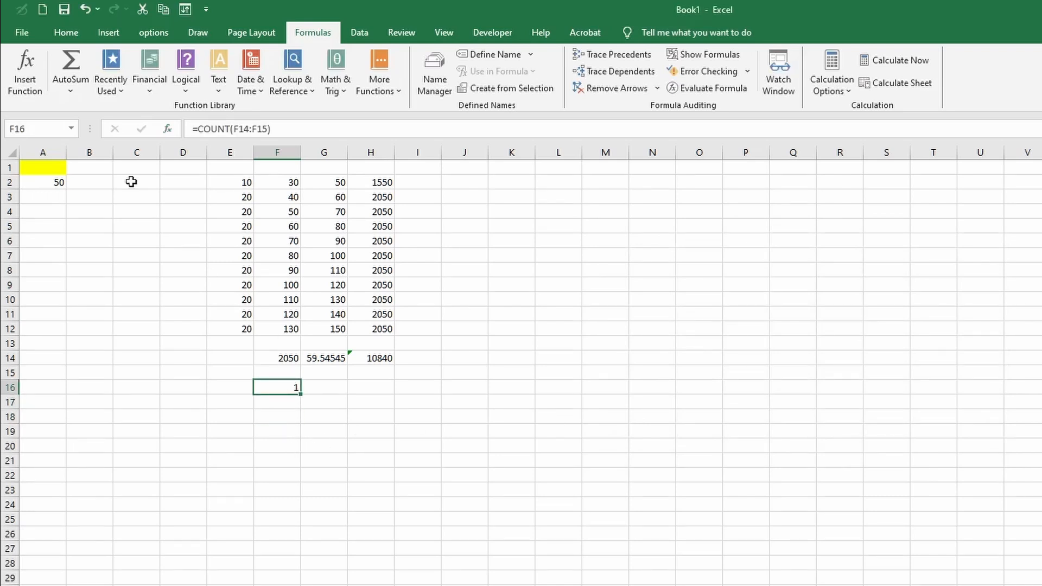